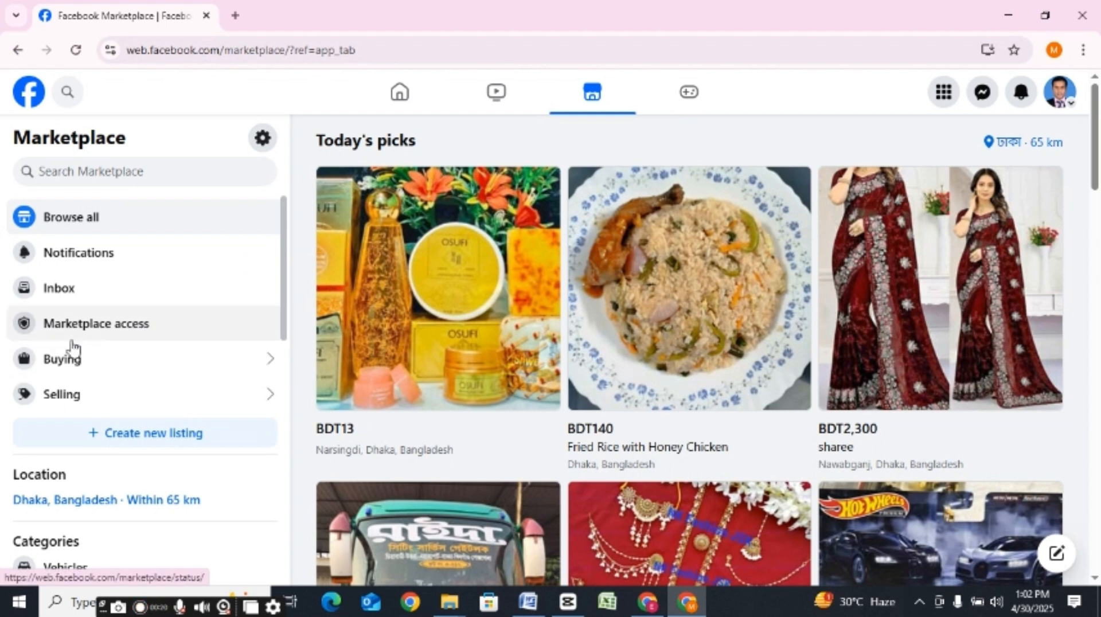
Step: Start a new Item for sale listing from the Marketplace selling area
{"action": "left_click", "coordinate": [77, 396]}
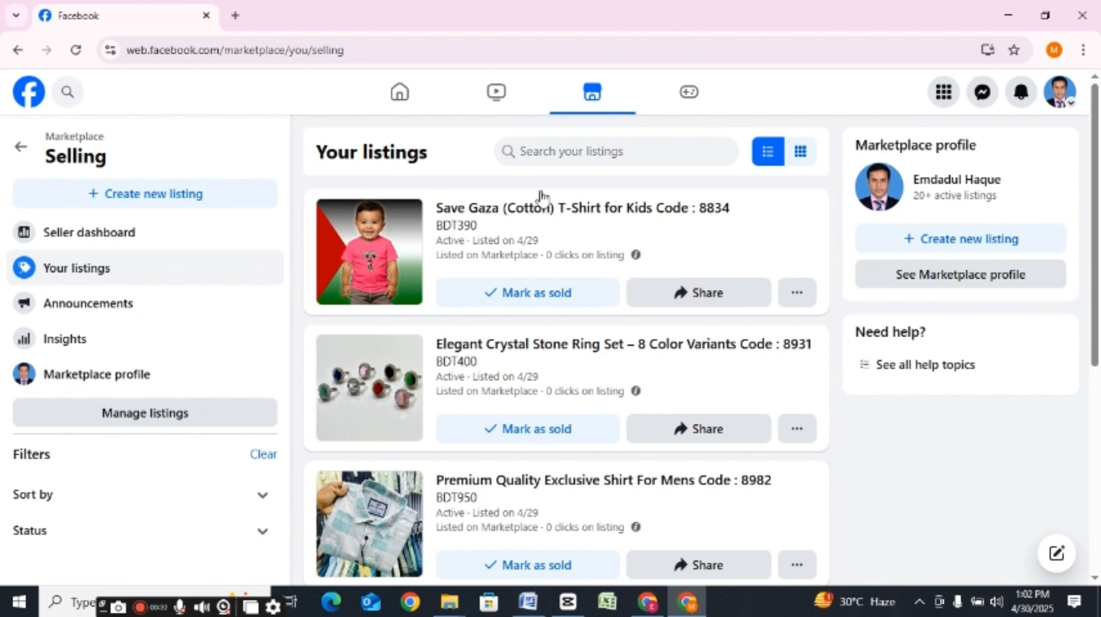
{"action": "left_click", "coordinate": [119, 195]}
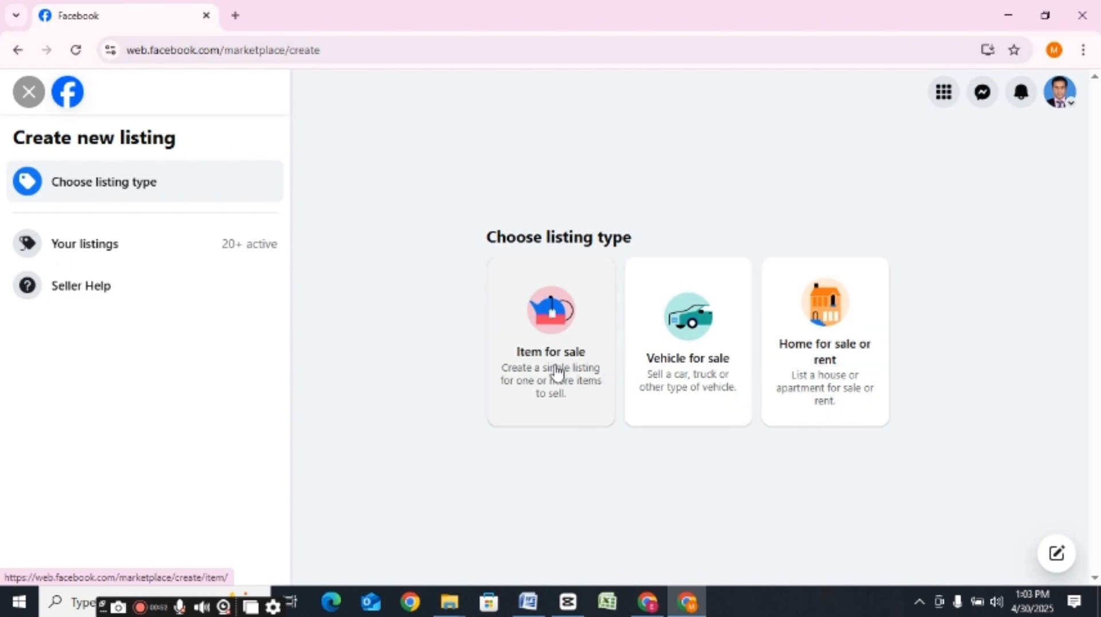
{"action": "left_click", "coordinate": [544, 344]}
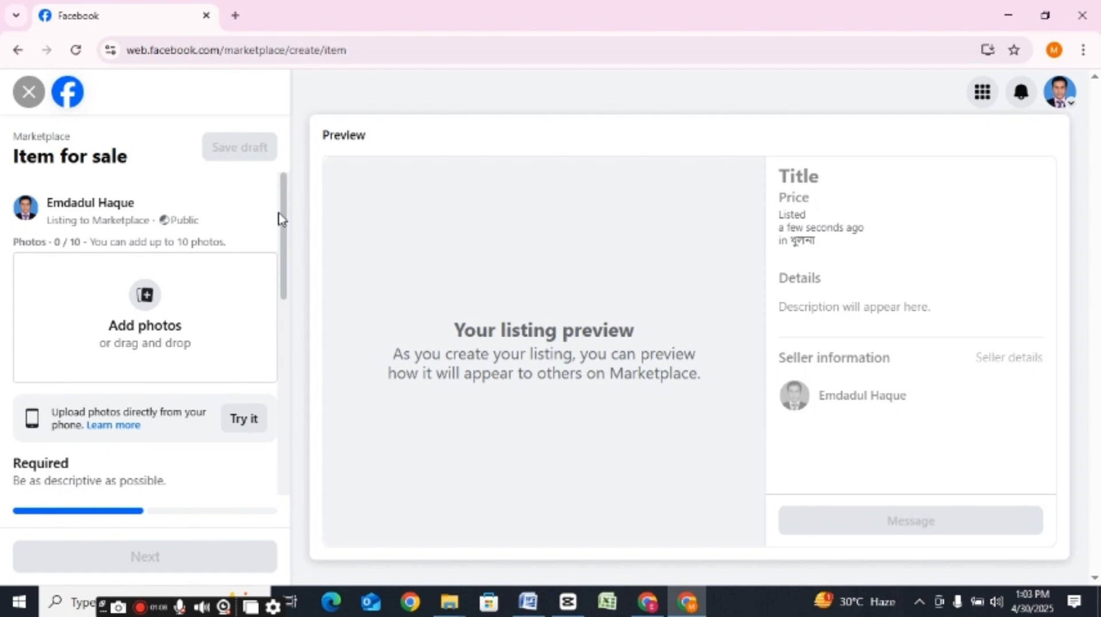
Step: Examine the required Title, Price, Category and Condition fields and the options offered for category and condition
{"action": "left_click_drag", "start_coordinate": [289, 224], "coordinate": [298, 293]}
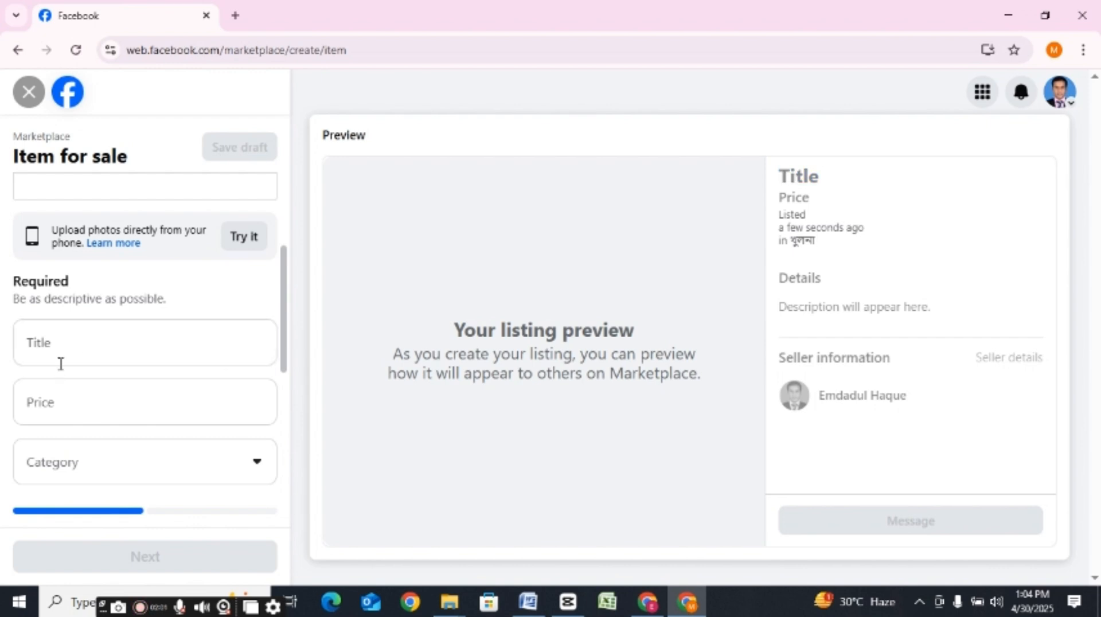
{"action": "left_click", "coordinate": [78, 334]}
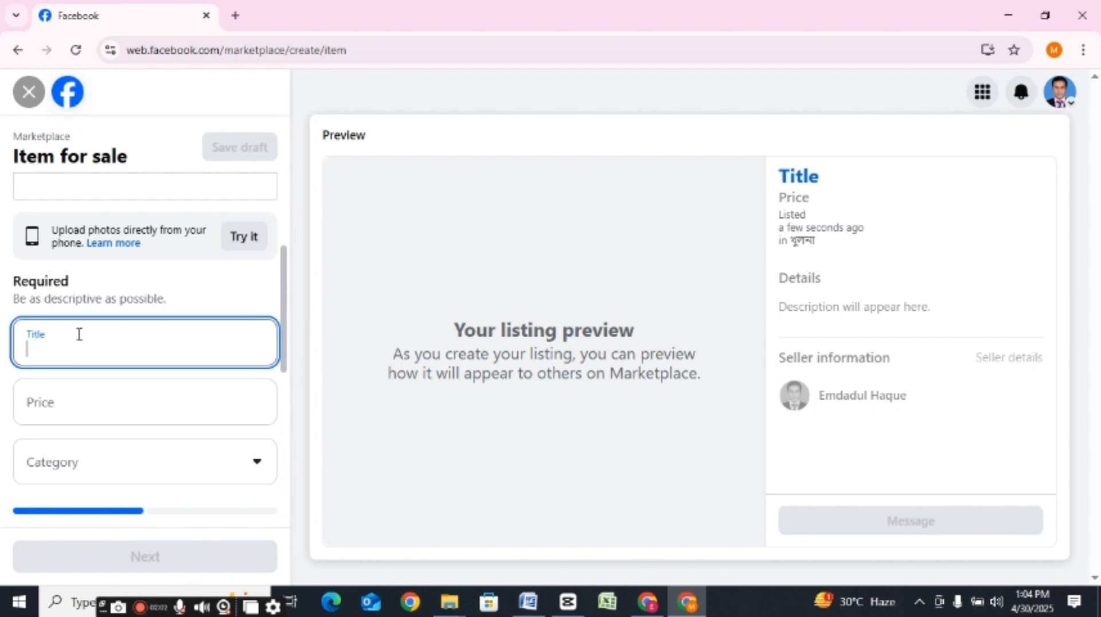
{"action": "left_click", "coordinate": [67, 408]}
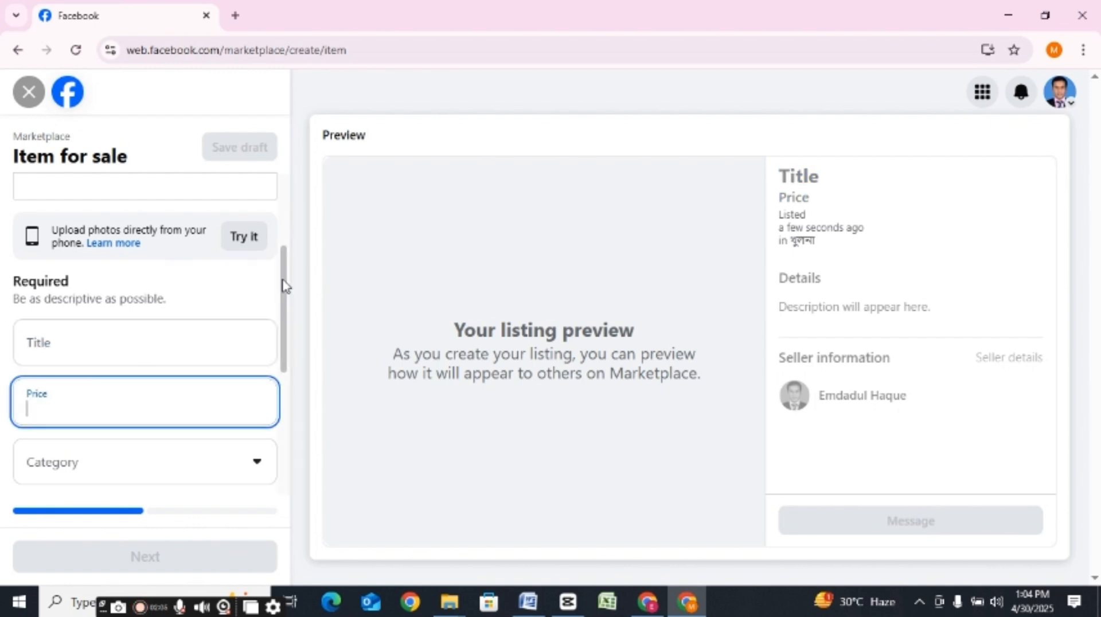
{"action": "left_click_drag", "start_coordinate": [283, 282], "coordinate": [290, 336]}
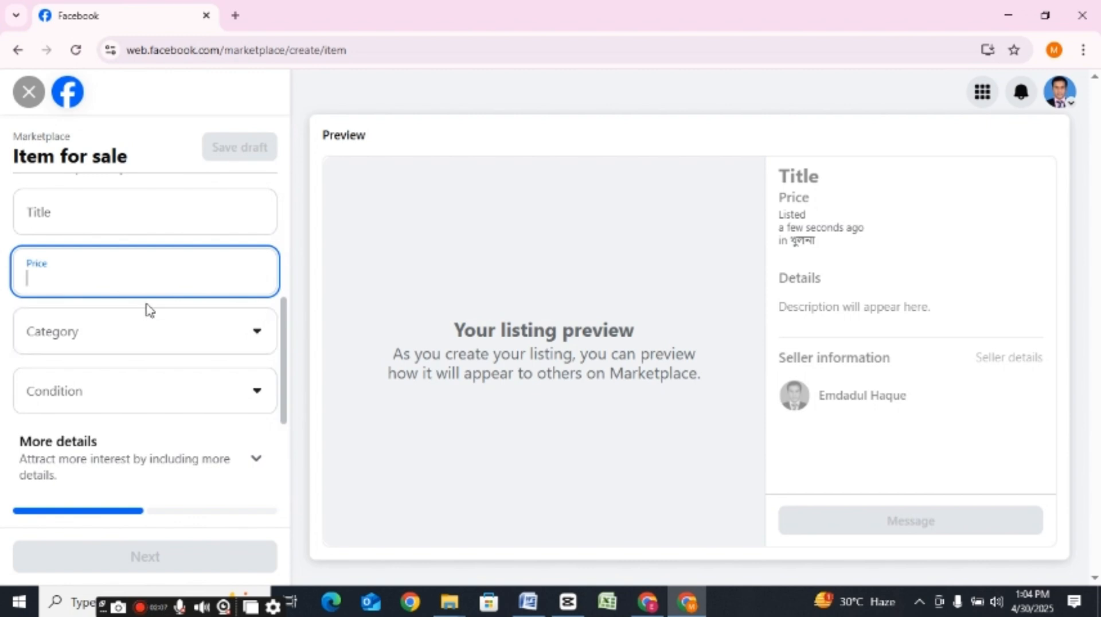
{"action": "left_click", "coordinate": [131, 343]}
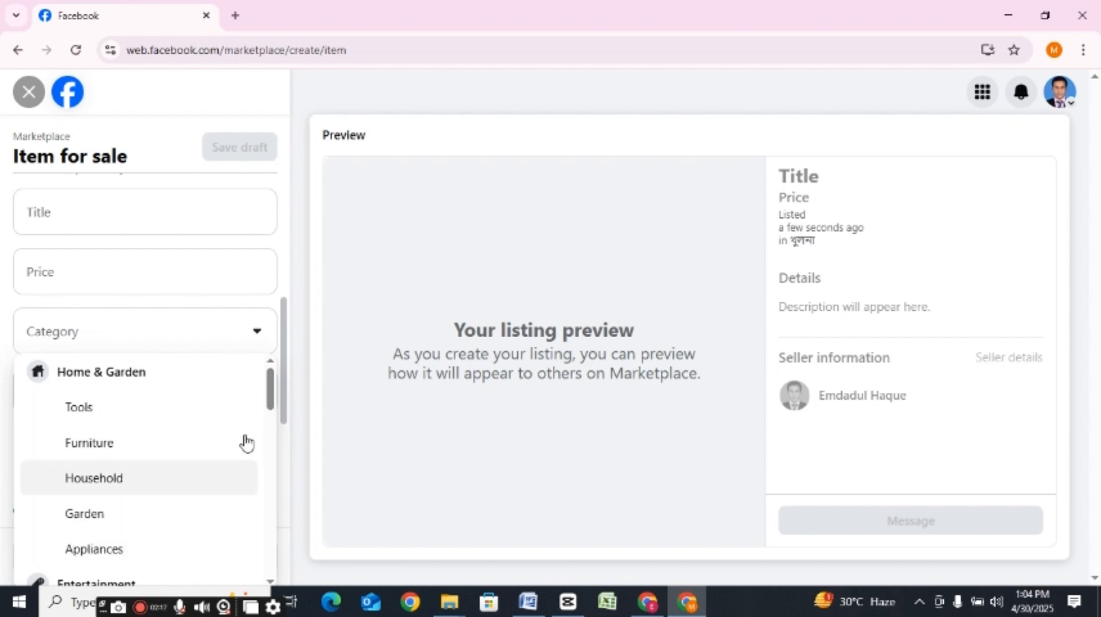
{"action": "left_click_drag", "start_coordinate": [271, 392], "coordinate": [271, 509]}
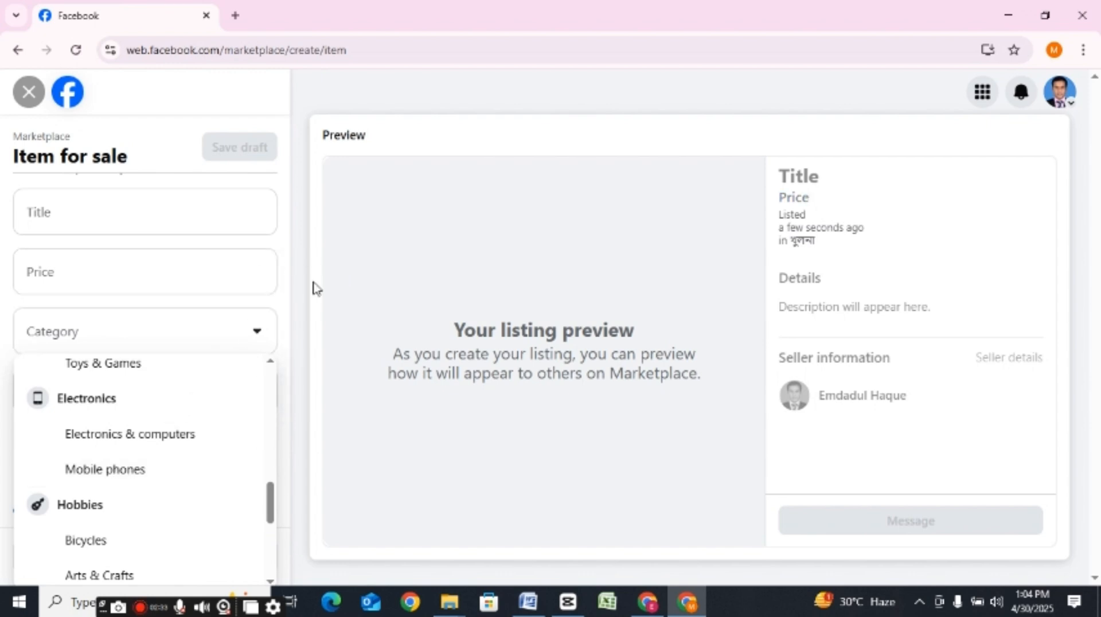
{"action": "scroll", "coordinate": [283, 290], "scroll_direction": "up", "scroll_amount": 3}
{"action": "left_click_drag", "start_coordinate": [285, 293], "coordinate": [288, 344]}
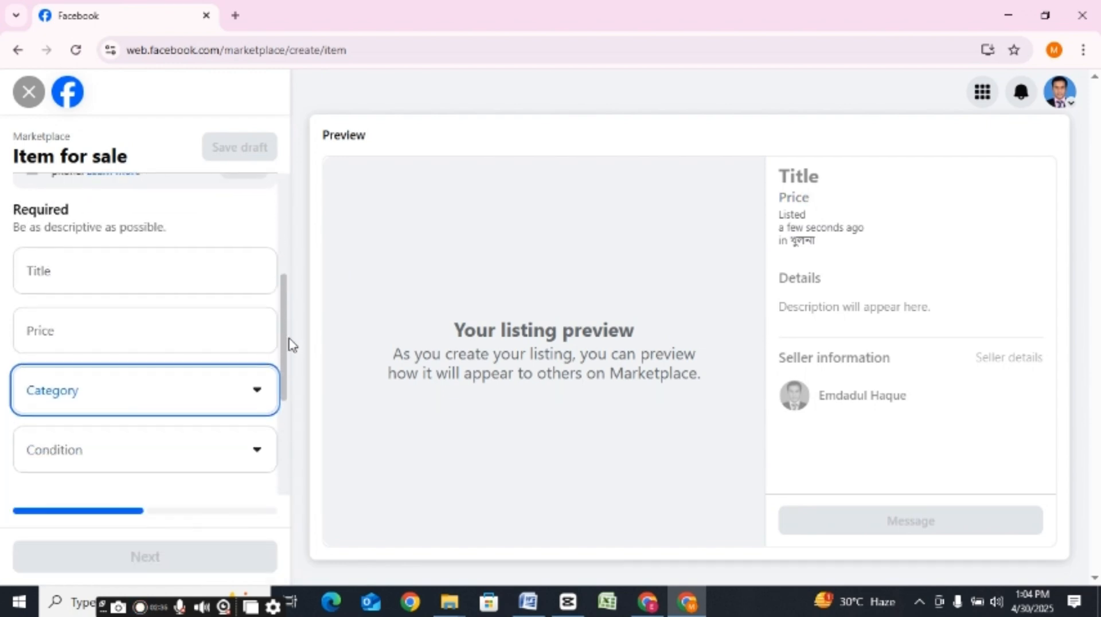
{"action": "left_click", "coordinate": [150, 474]}
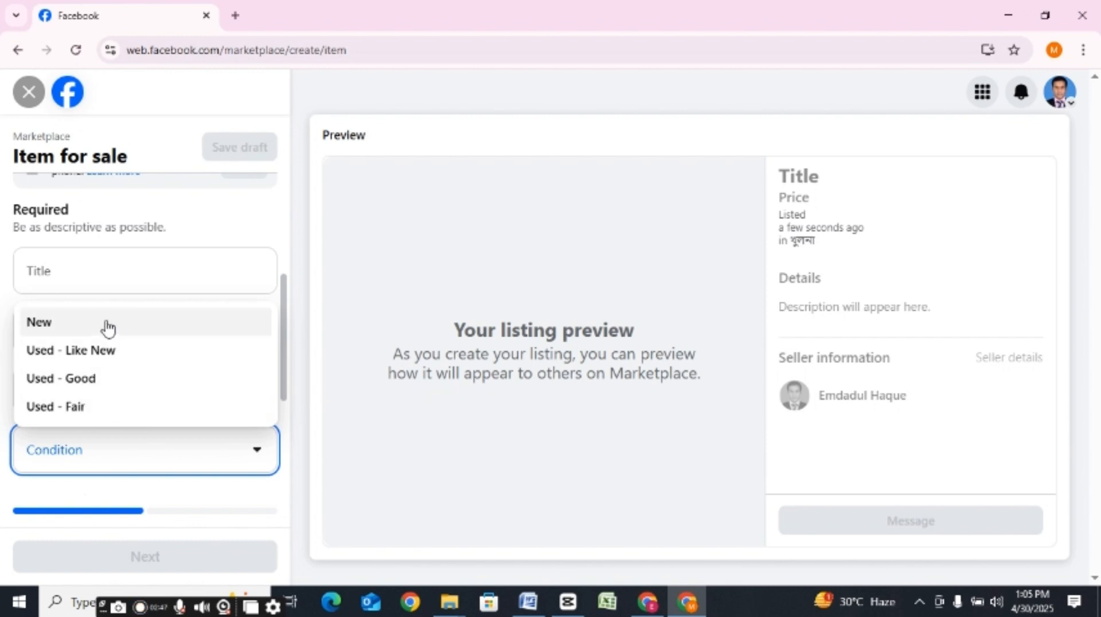
{"action": "left_click", "coordinate": [315, 317]}
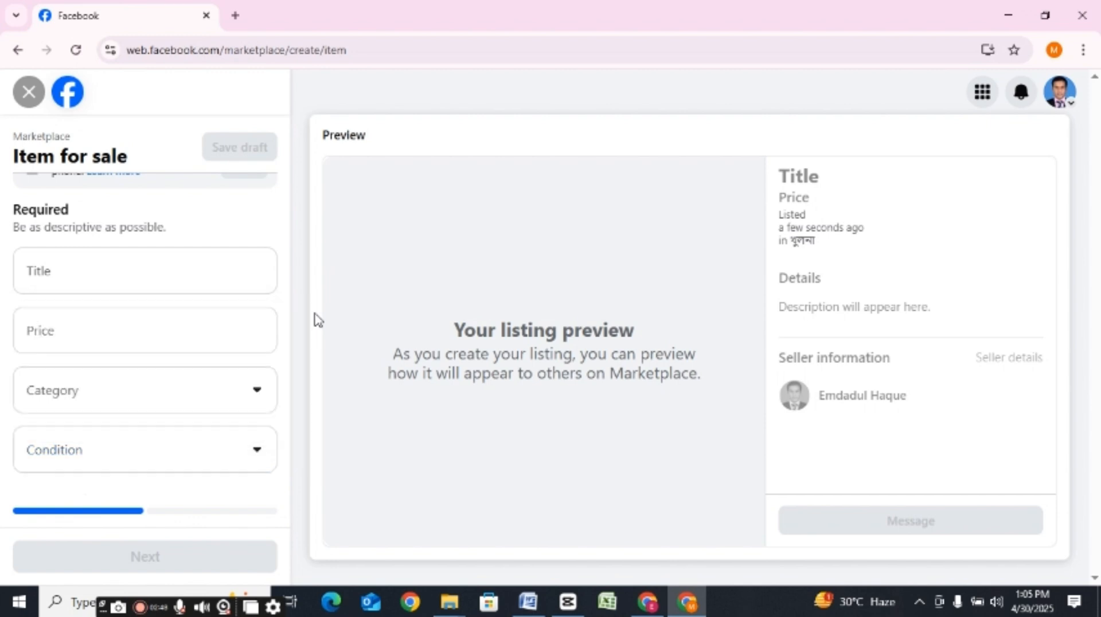
Step: Expand the listing's More details section and examine its Description and Product tags fields
{"action": "left_click_drag", "start_coordinate": [286, 389], "coordinate": [298, 447]}
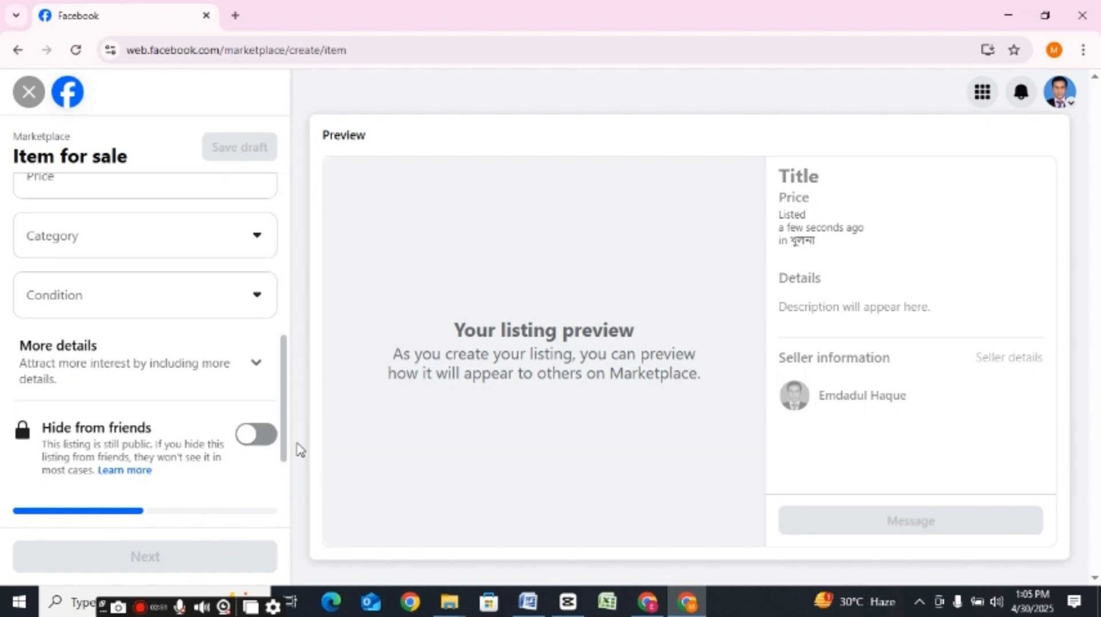
{"action": "left_click", "coordinate": [189, 381]}
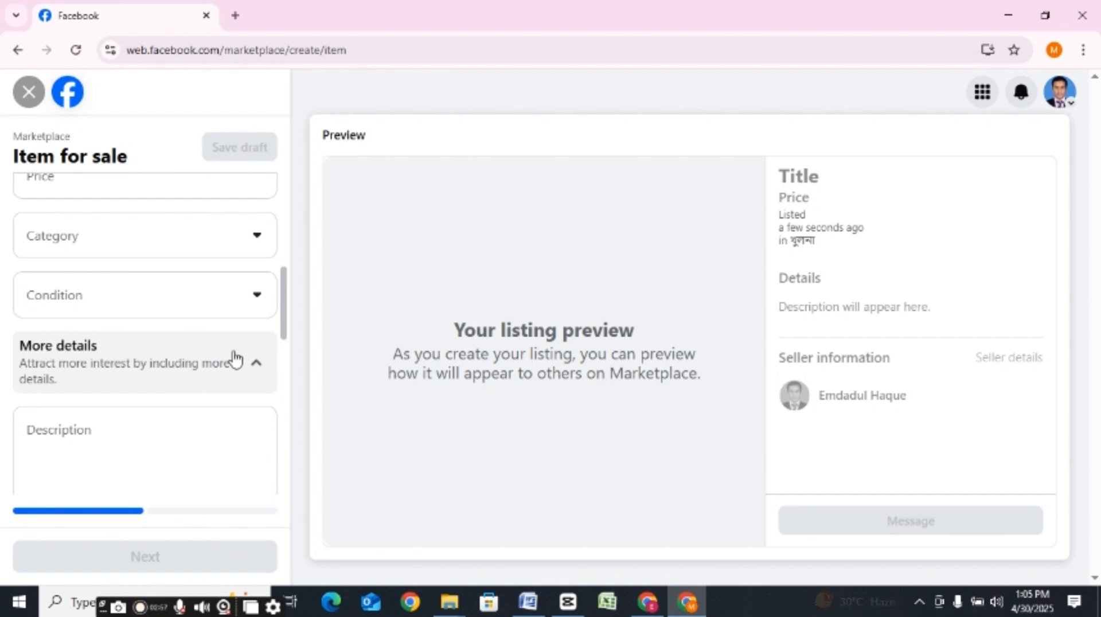
{"action": "scroll", "coordinate": [287, 333], "scroll_direction": "down", "scroll_amount": 1}
{"action": "left_click", "coordinate": [140, 387]}
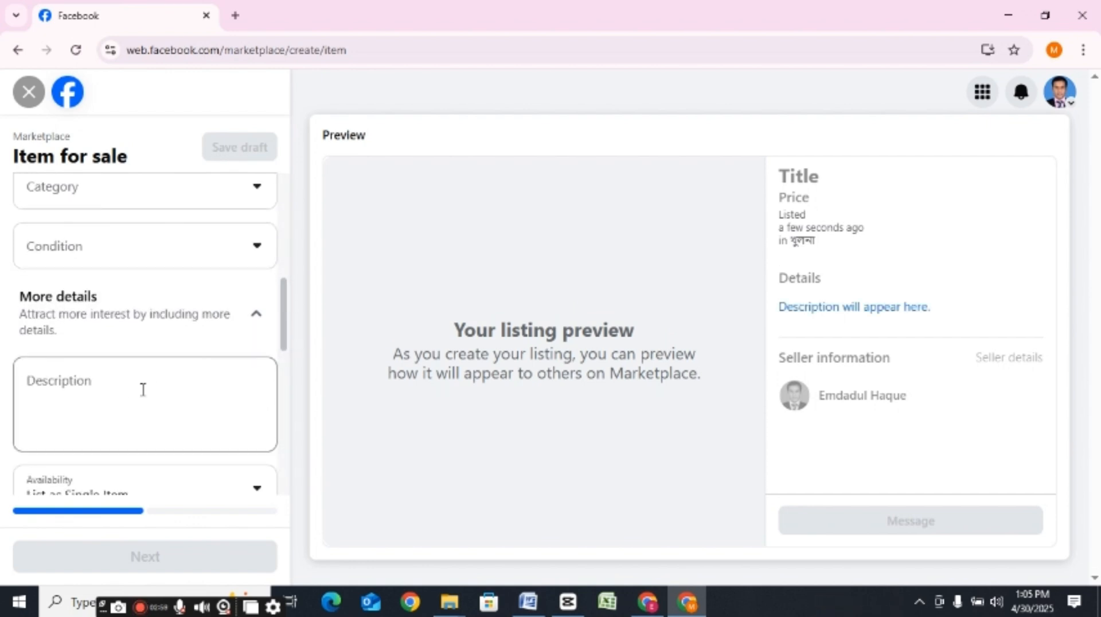
{"action": "left_click", "coordinate": [122, 386]}
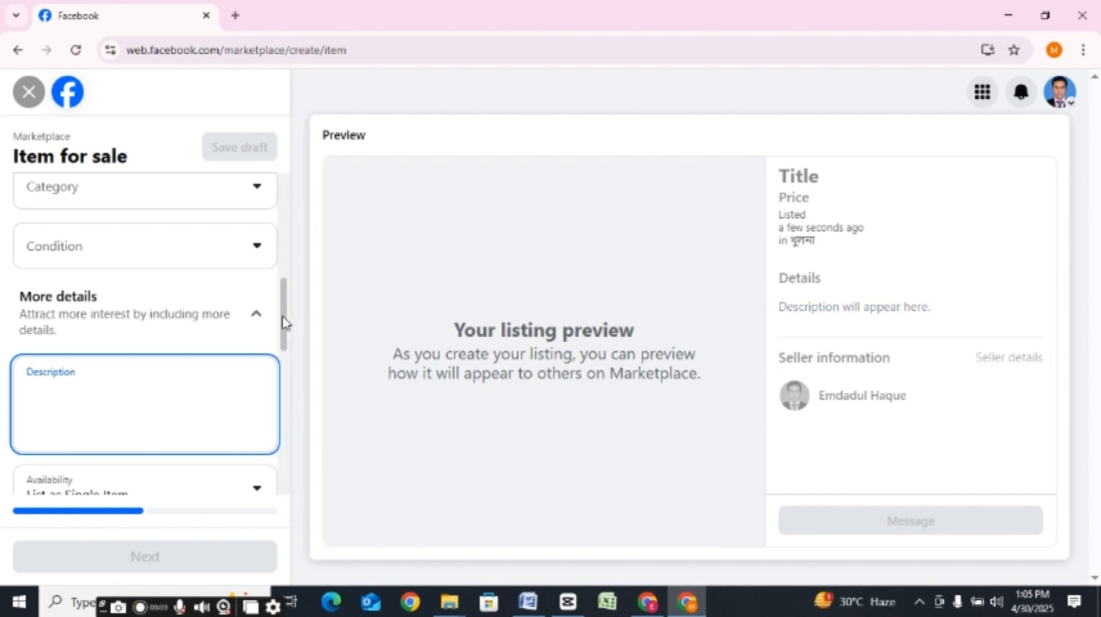
{"action": "left_click_drag", "start_coordinate": [284, 323], "coordinate": [294, 369]}
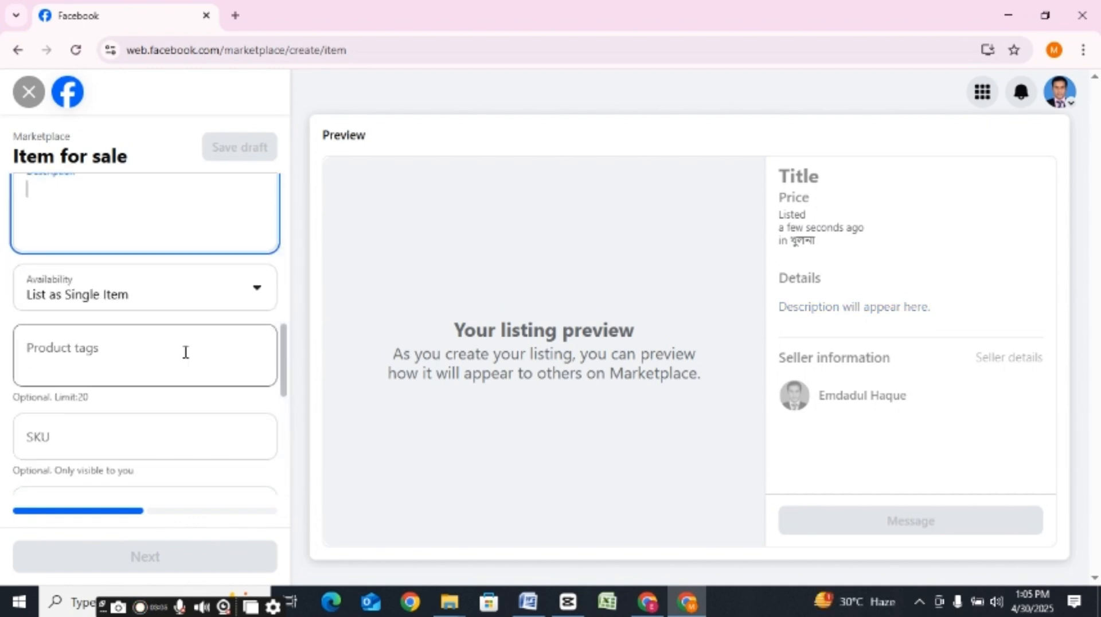
{"action": "left_click", "coordinate": [119, 366]}
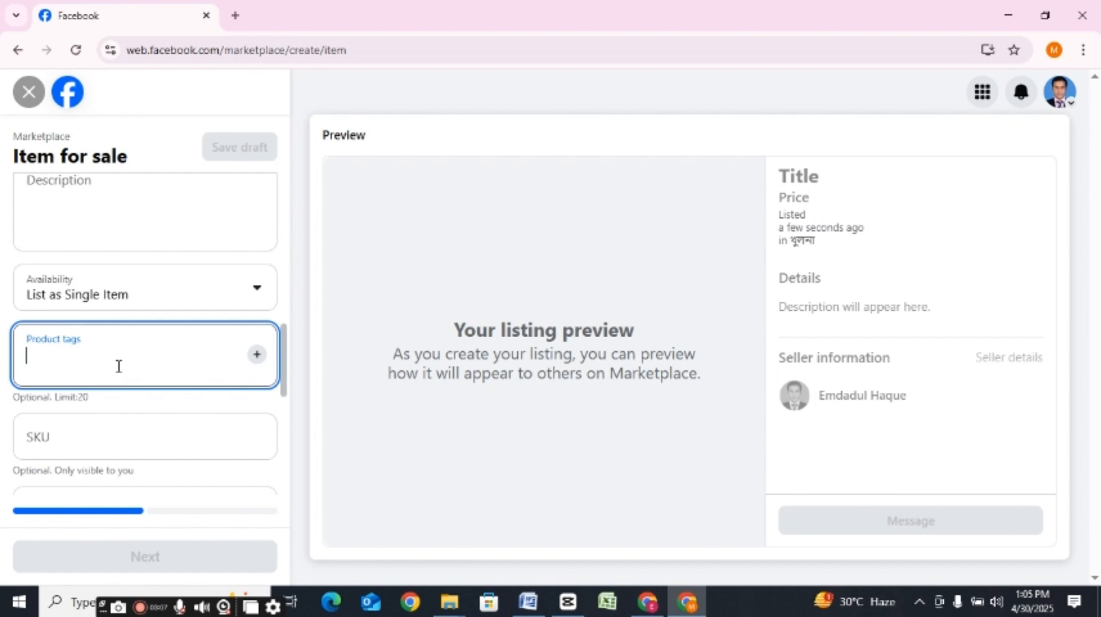
Step: Set the listing's availability to List as In Stock
{"action": "left_click", "coordinate": [260, 288]}
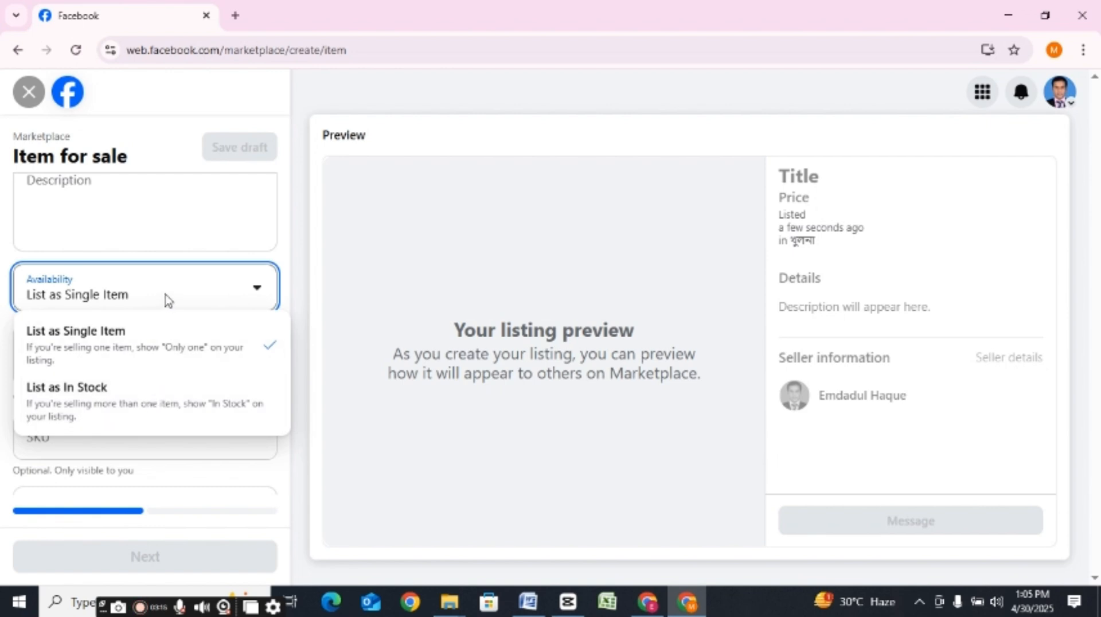
{"action": "left_click", "coordinate": [295, 267]}
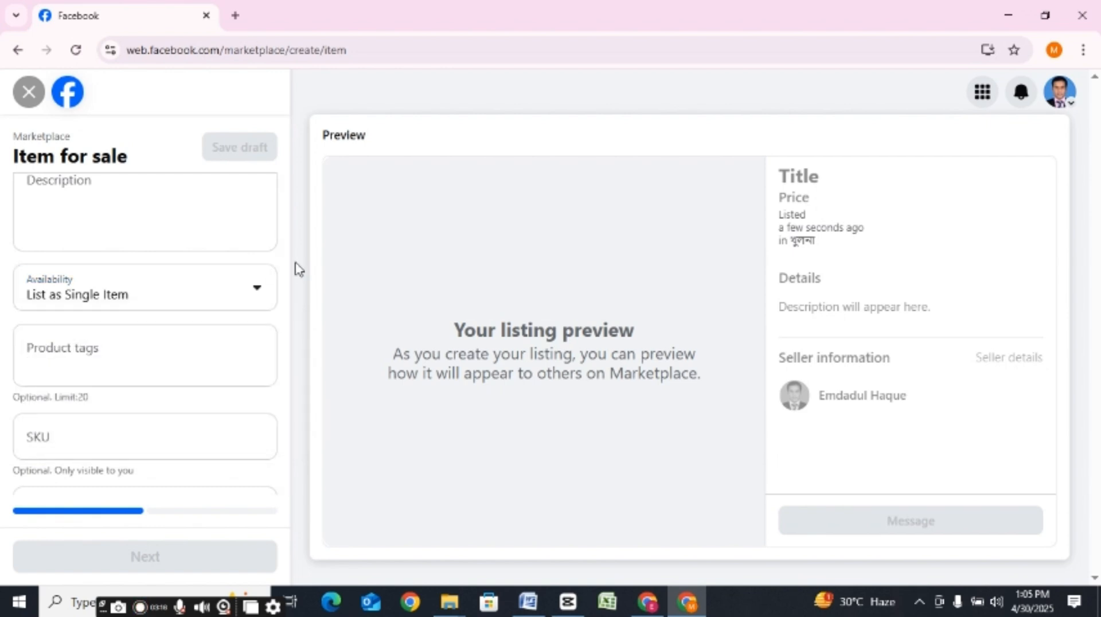
{"action": "left_click", "coordinate": [256, 286]}
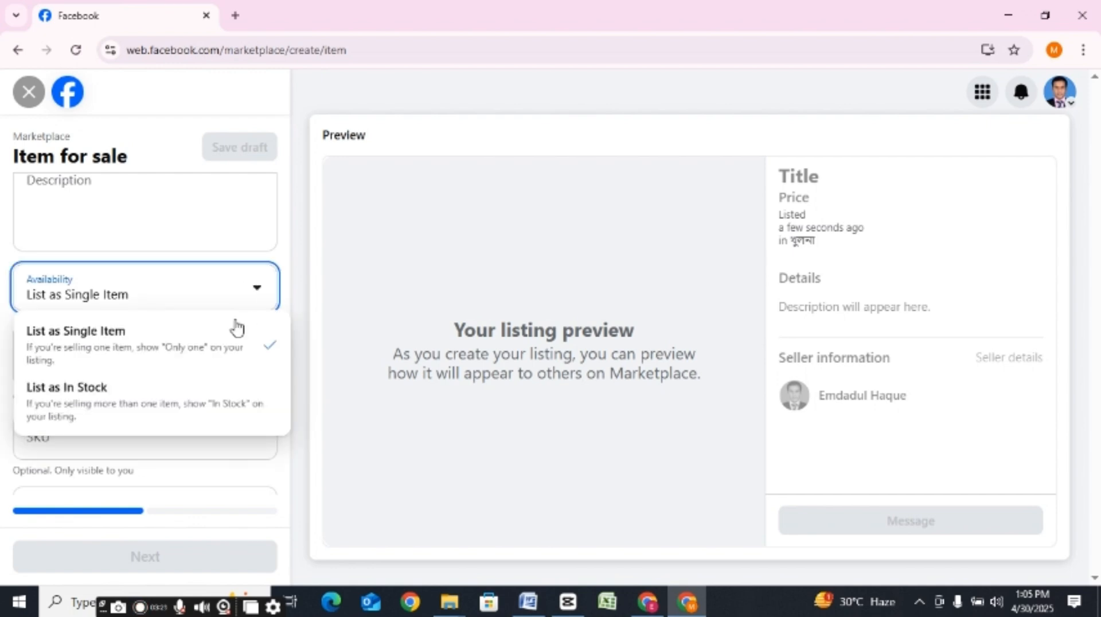
{"action": "left_click", "coordinate": [184, 383]}
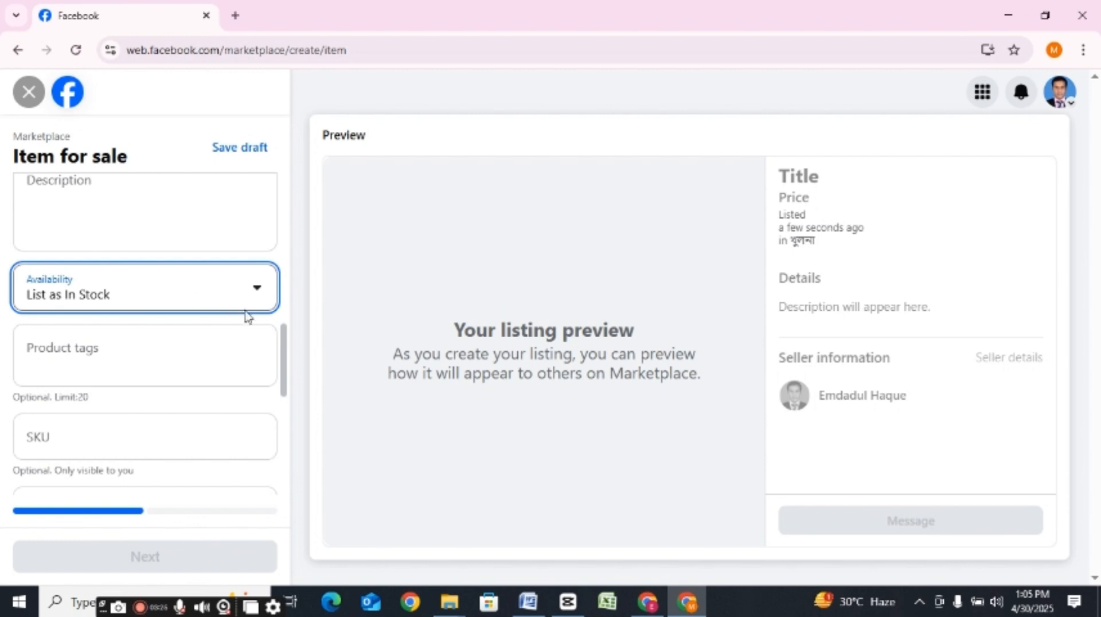
Step: Try Dhaka, Bangladesh and Chittagong in turn as the listing's location
{"action": "left_click", "coordinate": [157, 351]}
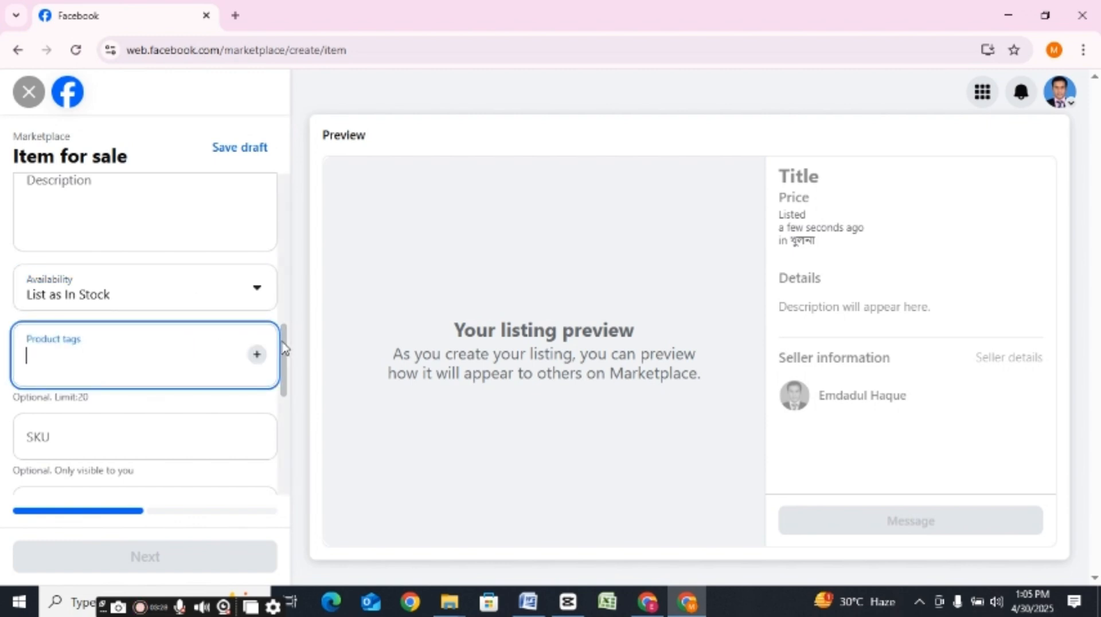
{"action": "left_click_drag", "start_coordinate": [283, 347], "coordinate": [288, 380]}
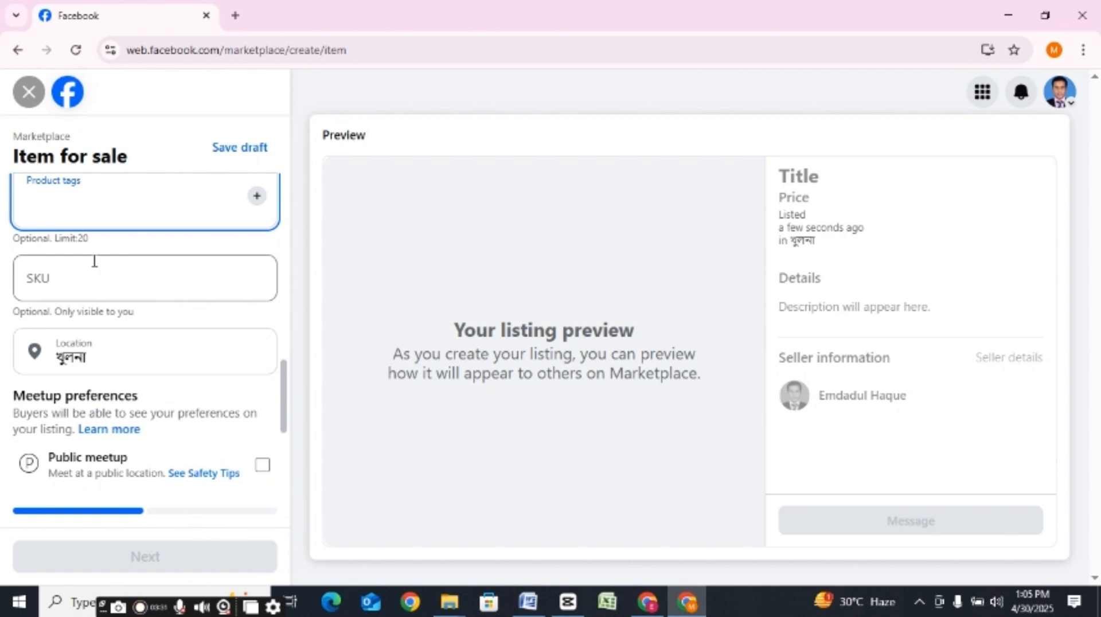
{"action": "left_click", "coordinate": [119, 356]}
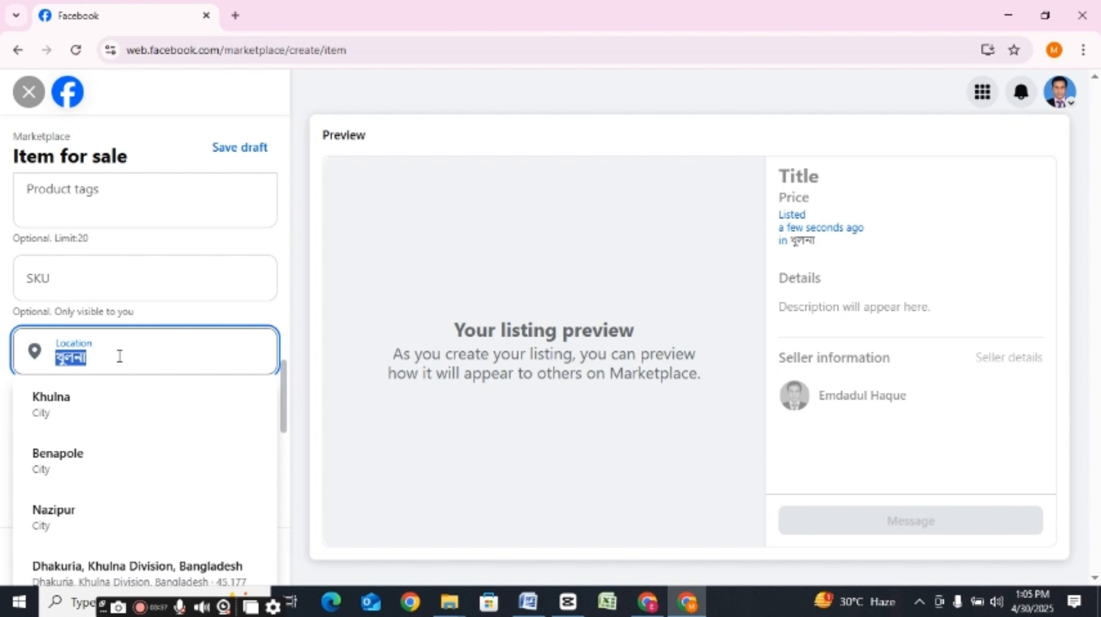
{"action": "type", "text": "dha"}
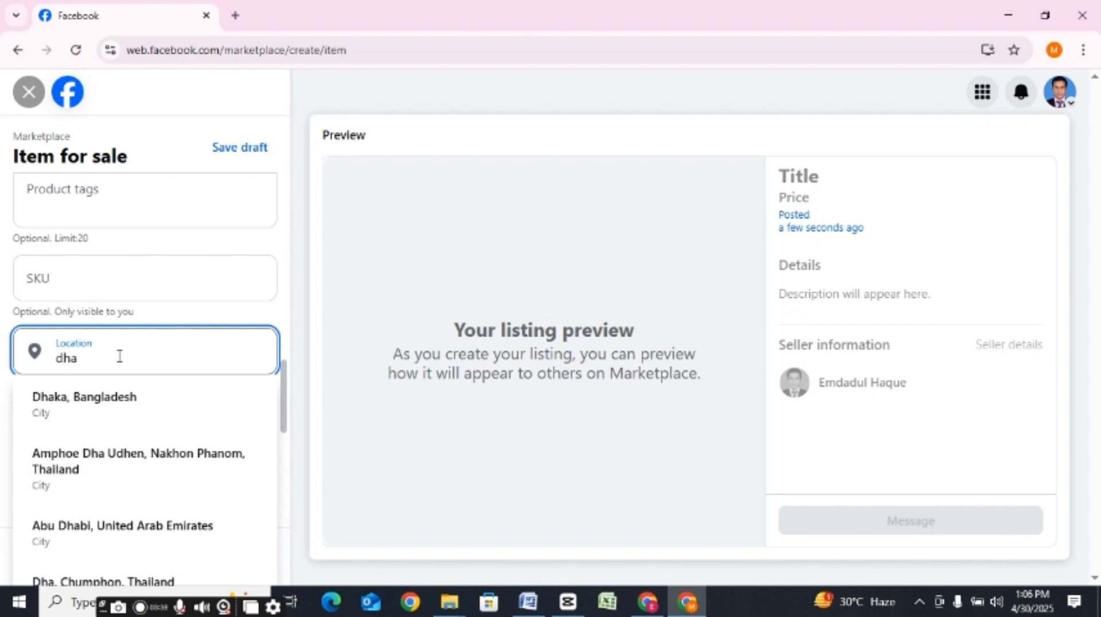
{"action": "left_click", "coordinate": [104, 396]}
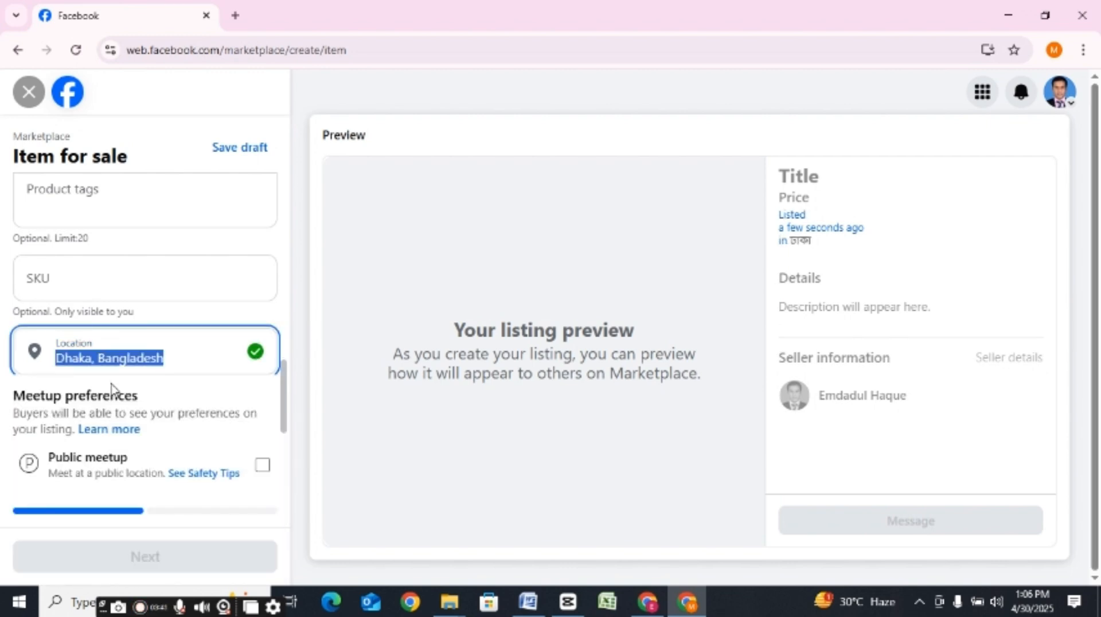
{"action": "type", "text": "d"}
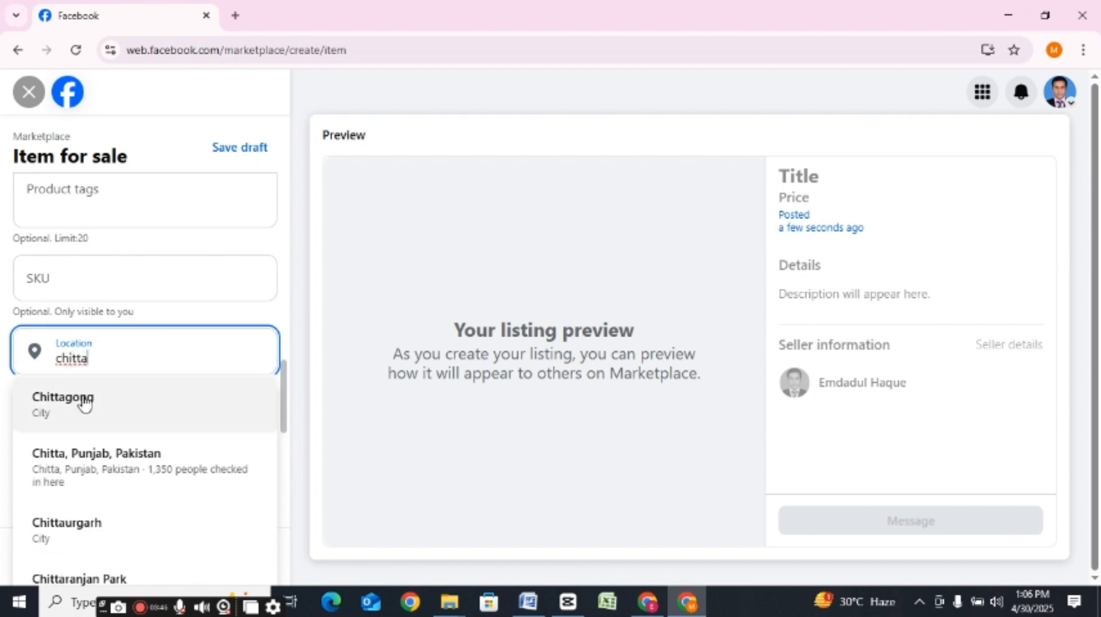
{"action": "left_click", "coordinate": [84, 403]}
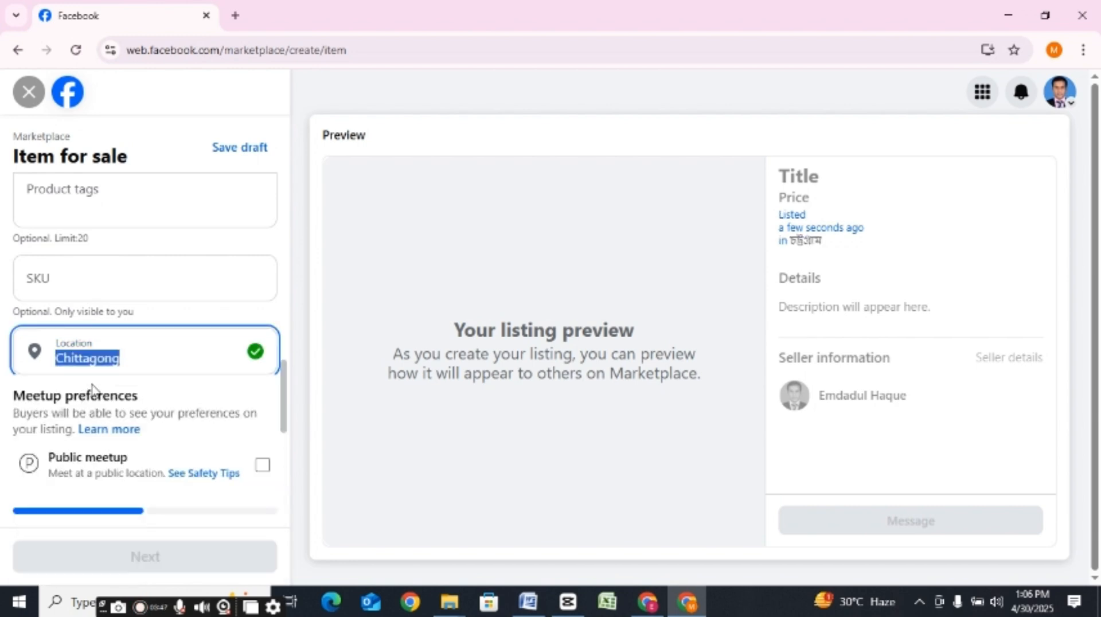
Step: Replace the listing's location with the city Rajshahi
{"action": "key", "text": "BackSpace"}
{"action": "type", "text": "ra"}
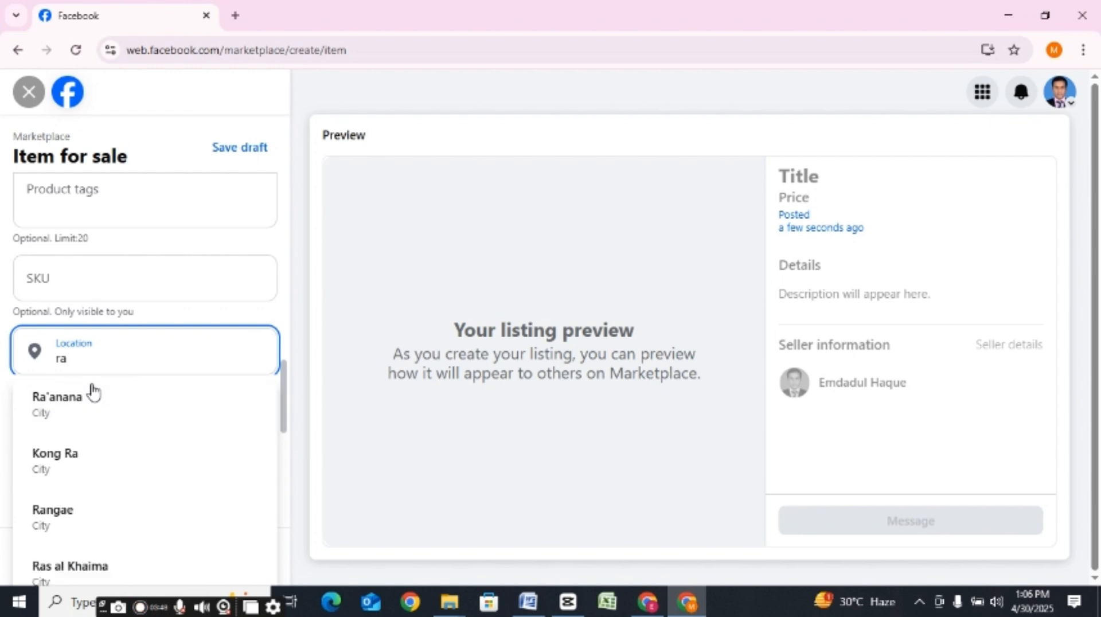
{"action": "type", "text": "js"}
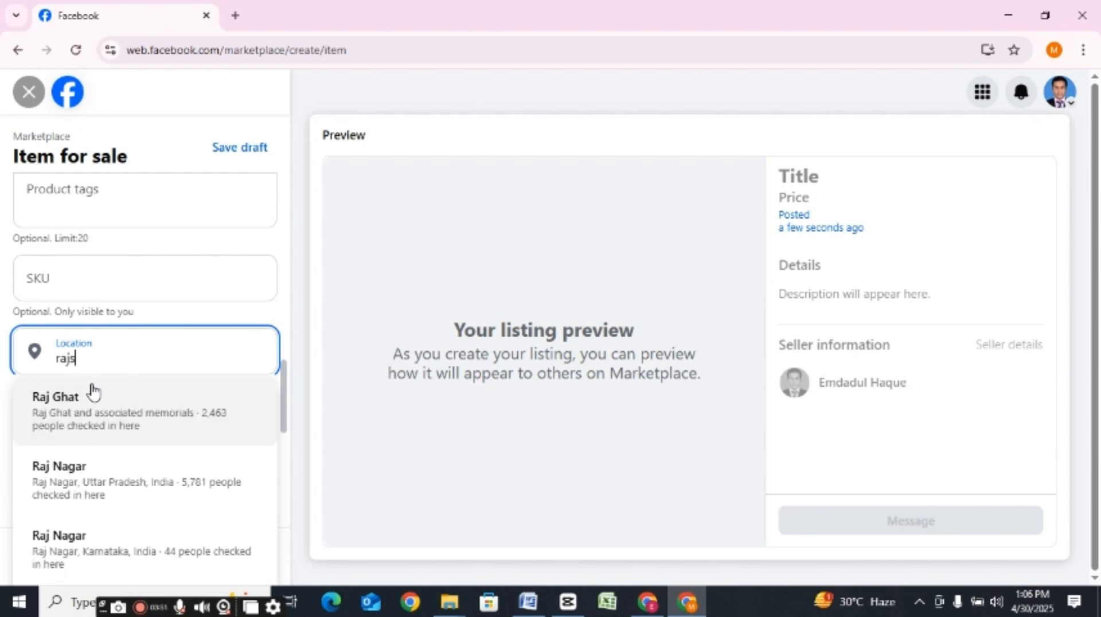
{"action": "type", "text": "hahi"}
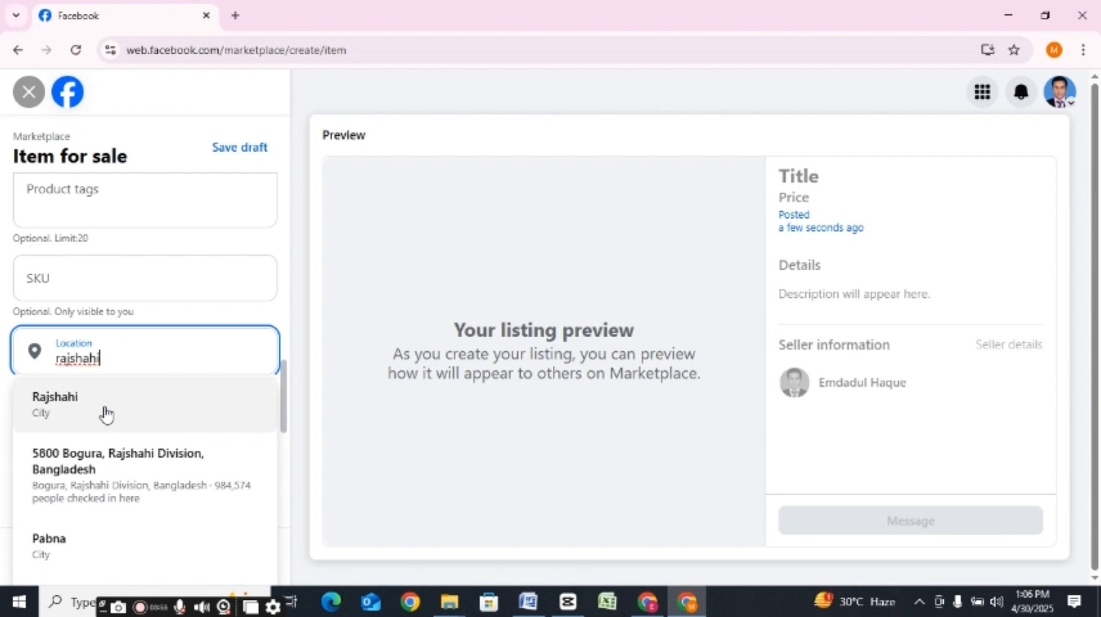
{"action": "left_click", "coordinate": [104, 414]}
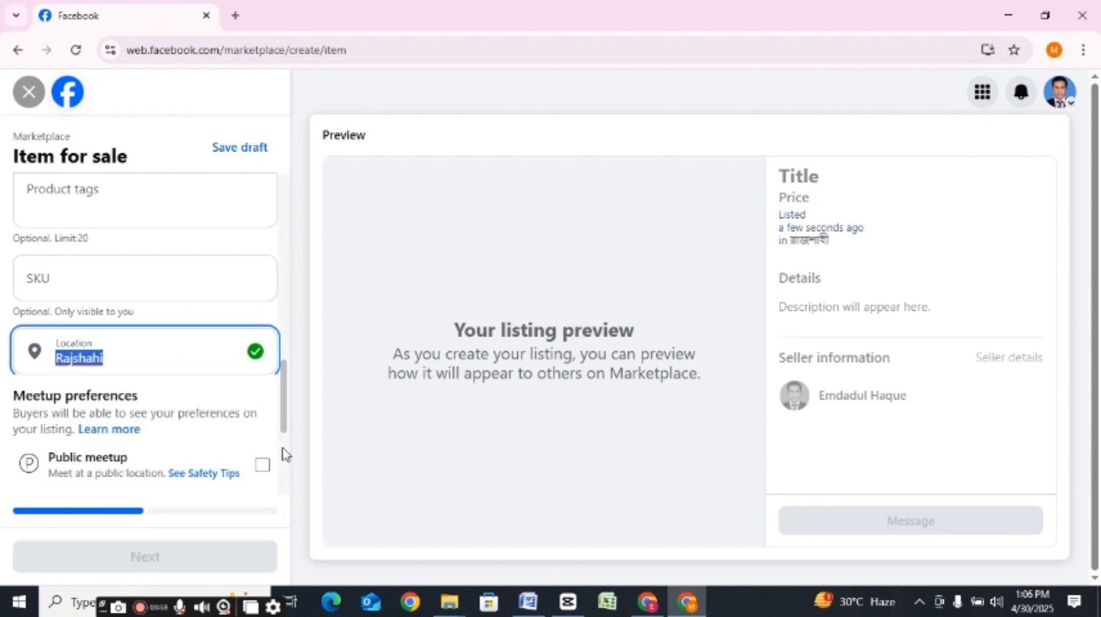
{"action": "scroll", "coordinate": [284, 450], "scroll_direction": "down", "scroll_amount": 3}
{"action": "left_click_drag", "start_coordinate": [284, 436], "coordinate": [287, 405]}
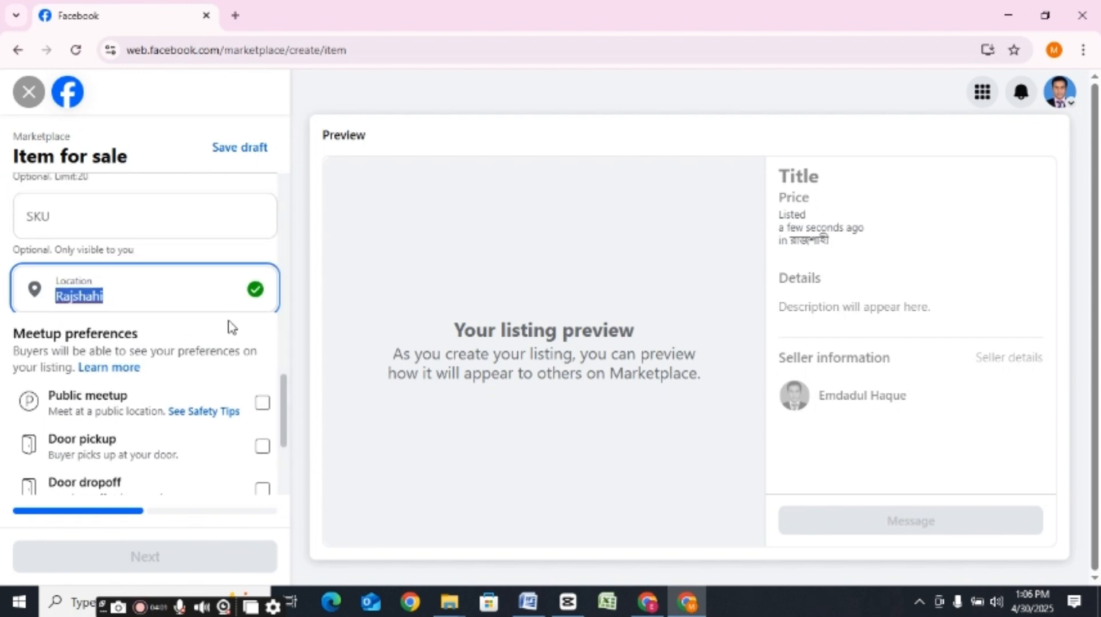
{"action": "left_click", "coordinate": [341, 258]}
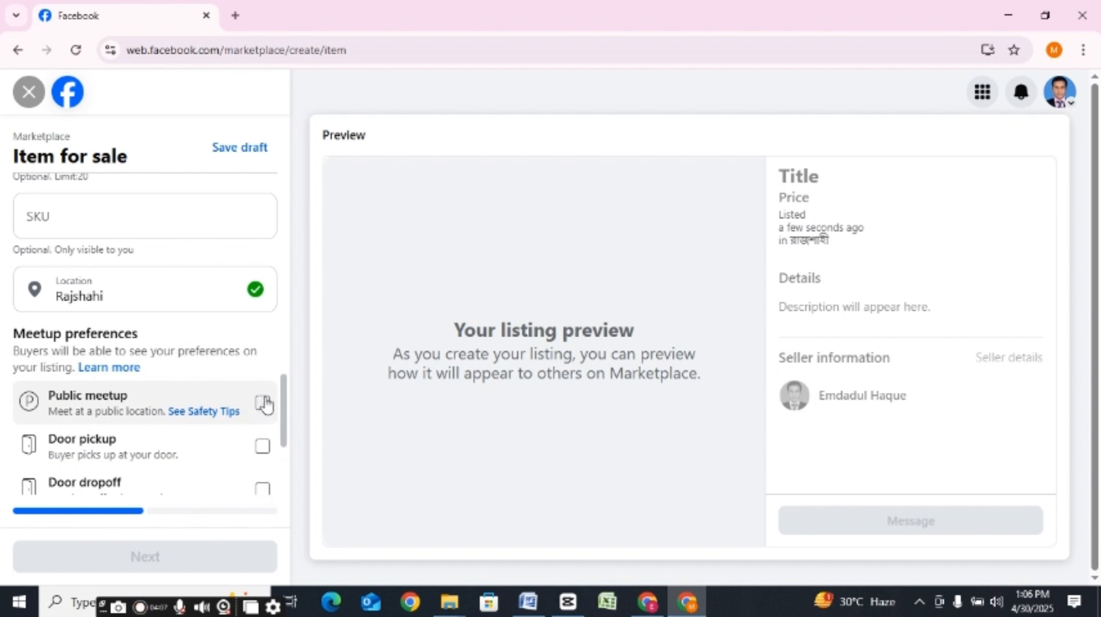
Step: Try the Door dropoff meetup preference on the listing, clear it again, and review the Hide from friends option
{"action": "left_click_drag", "start_coordinate": [285, 385], "coordinate": [287, 415]}
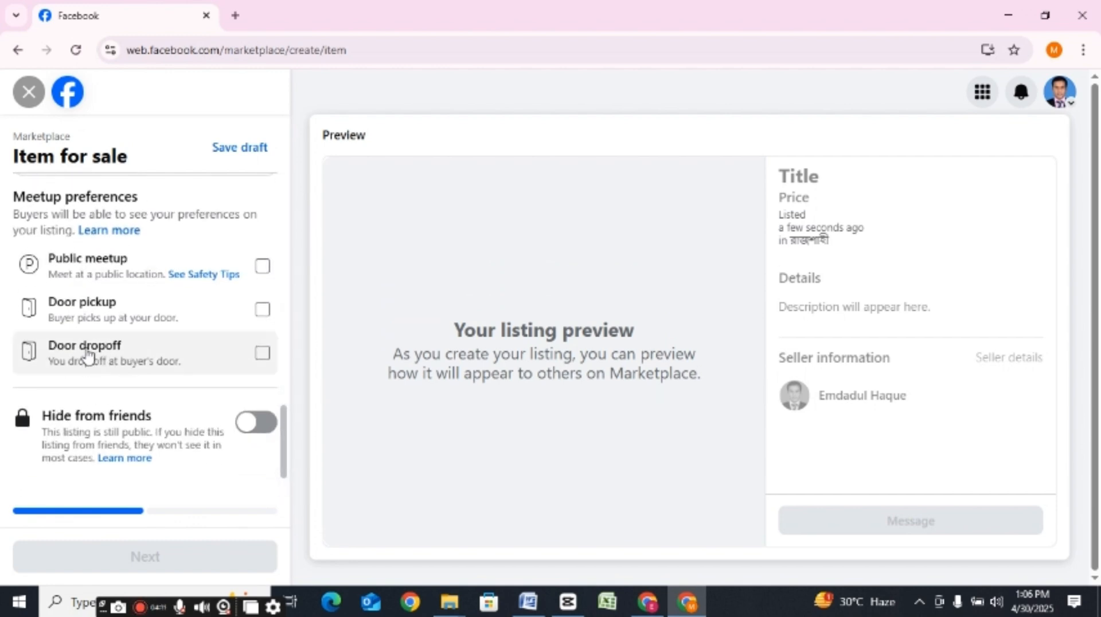
{"action": "left_click", "coordinate": [264, 360]}
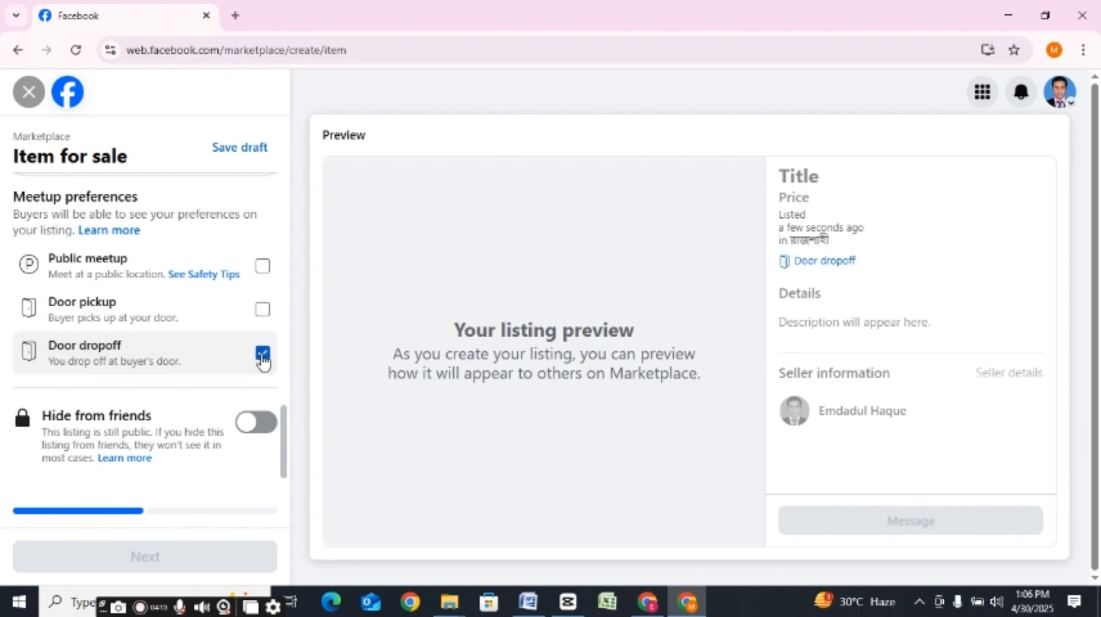
{"action": "left_click", "coordinate": [262, 354]}
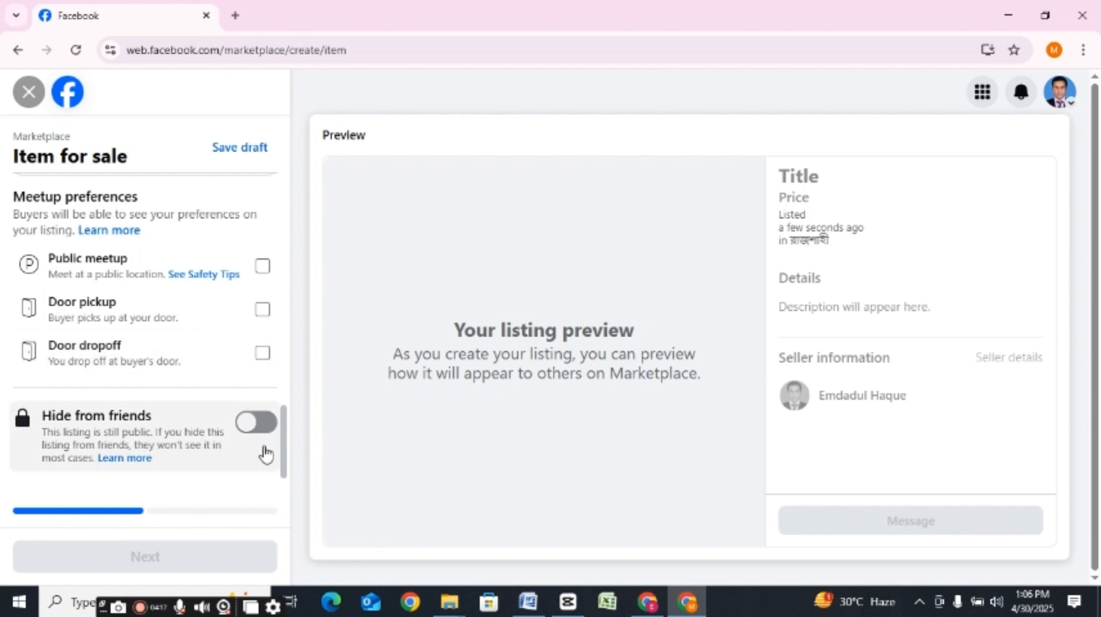
{"action": "scroll", "coordinate": [285, 437], "scroll_direction": "down", "scroll_amount": 2}
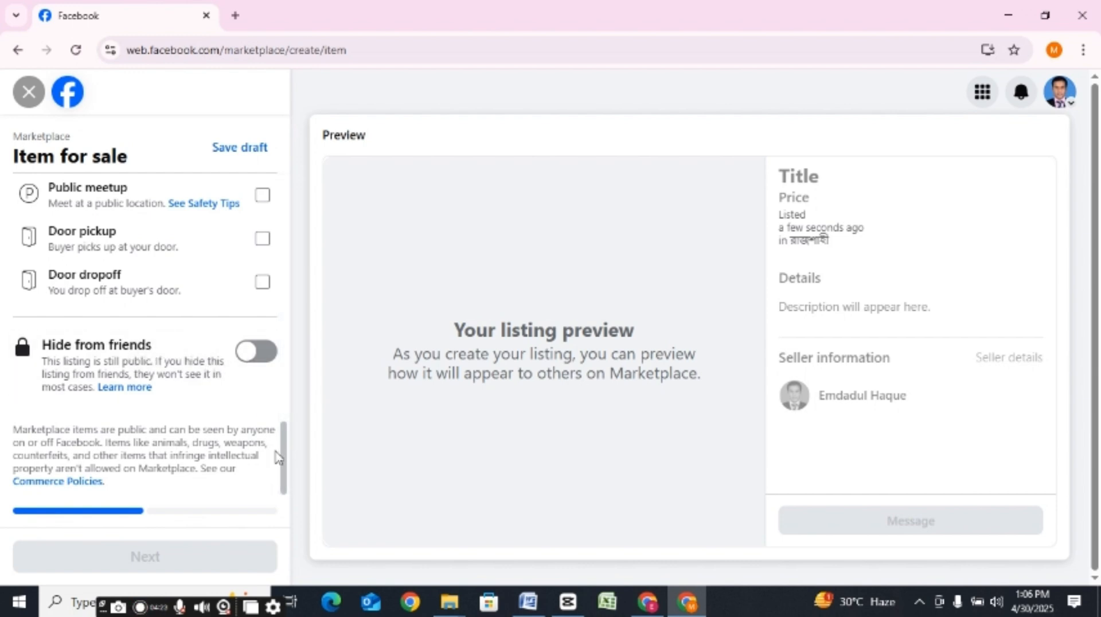
{"action": "left_click_drag", "start_coordinate": [282, 462], "coordinate": [296, 141]}
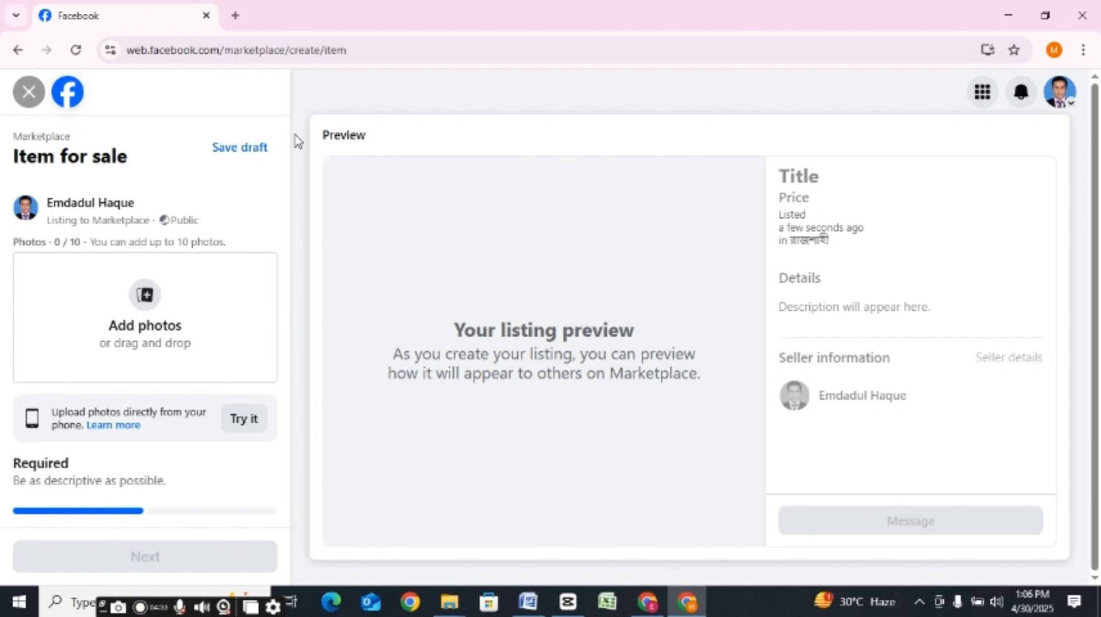
Step: Switch to WhatsApp and open the WOW(Wow Online Shop) announcement group
{"action": "left_click", "coordinate": [236, 17]}
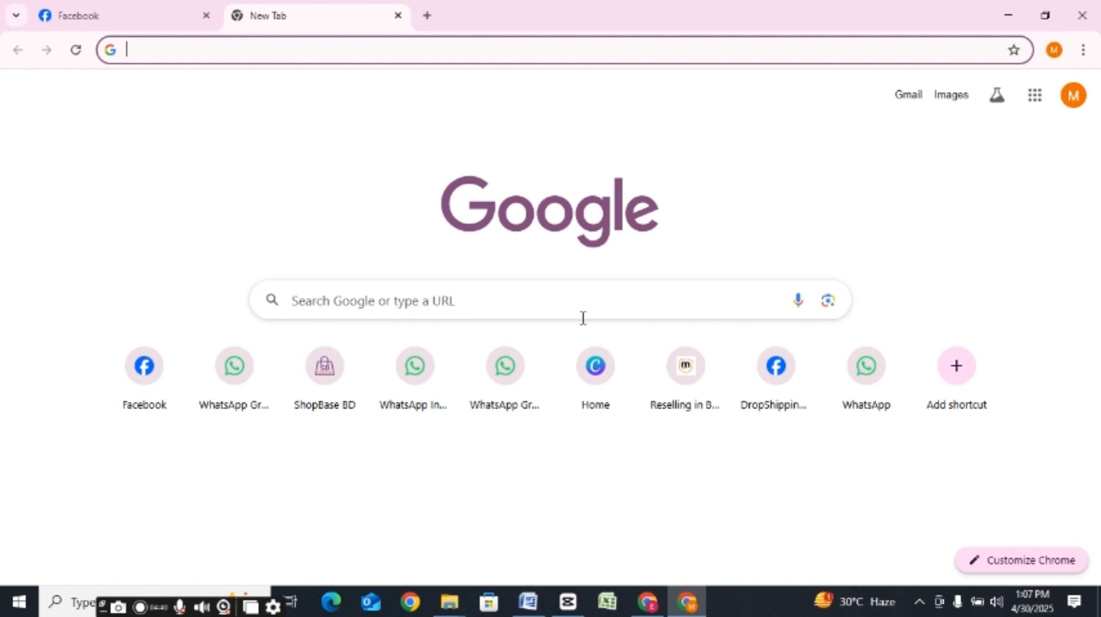
{"action": "left_click", "coordinate": [686, 601]}
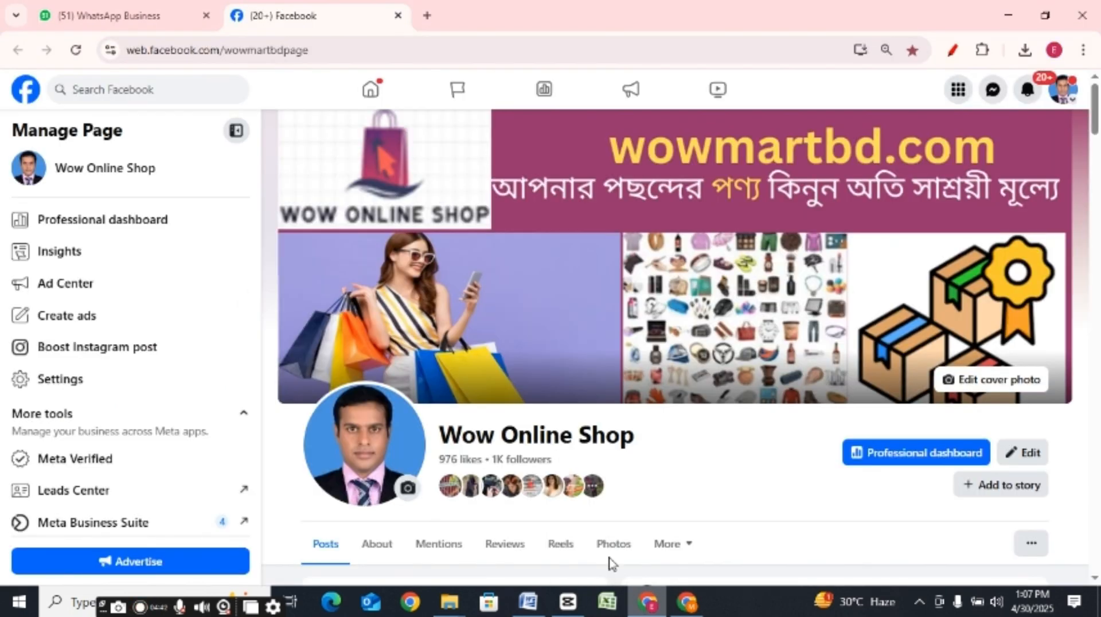
{"action": "left_click", "coordinate": [150, 25]}
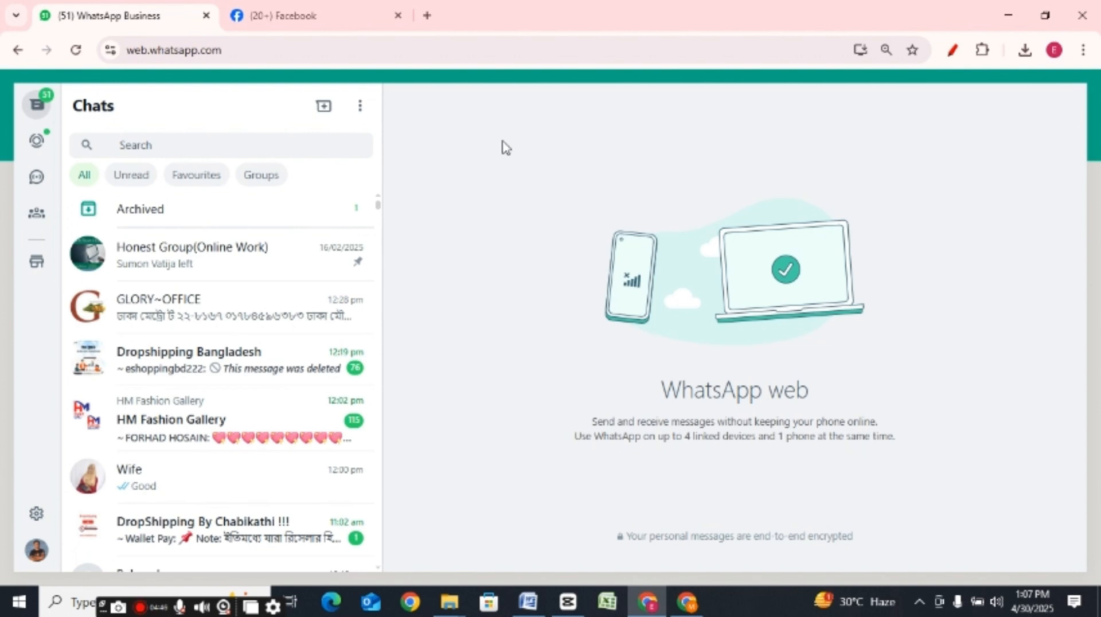
{"action": "left_click_drag", "start_coordinate": [378, 213], "coordinate": [381, 224]}
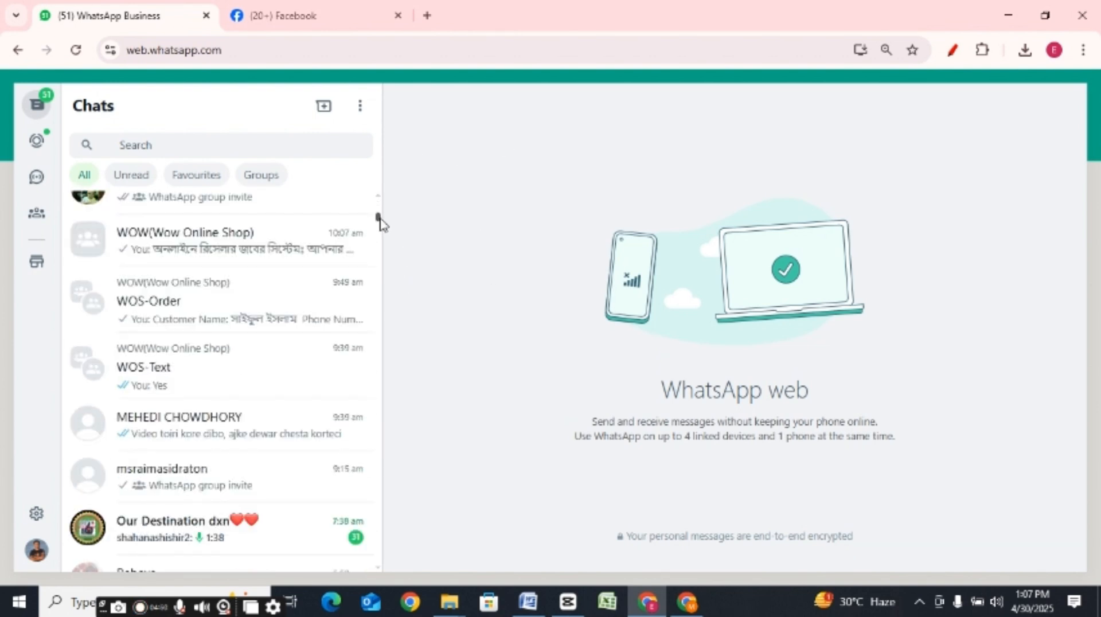
{"action": "left_click", "coordinate": [211, 248]}
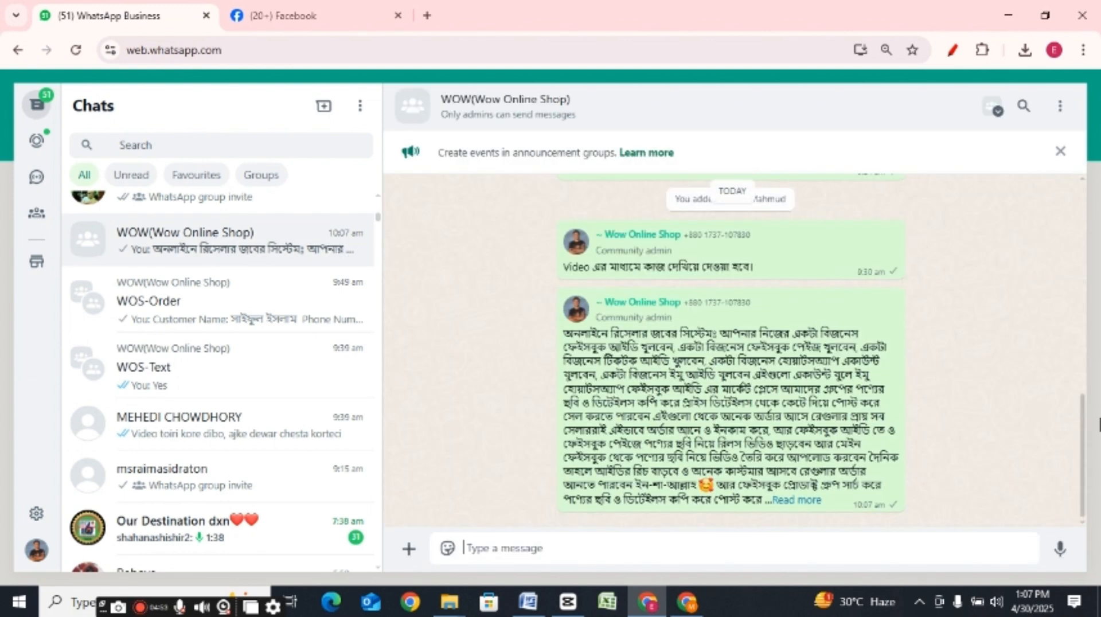
Step: Find the product link among the group's messages and open the web.facebook.com/wowmartbdpage page
{"action": "left_click_drag", "start_coordinate": [1081, 433], "coordinate": [1092, 161]}
{"action": "scroll", "coordinate": [713, 295], "scroll_direction": "down", "scroll_amount": 5}
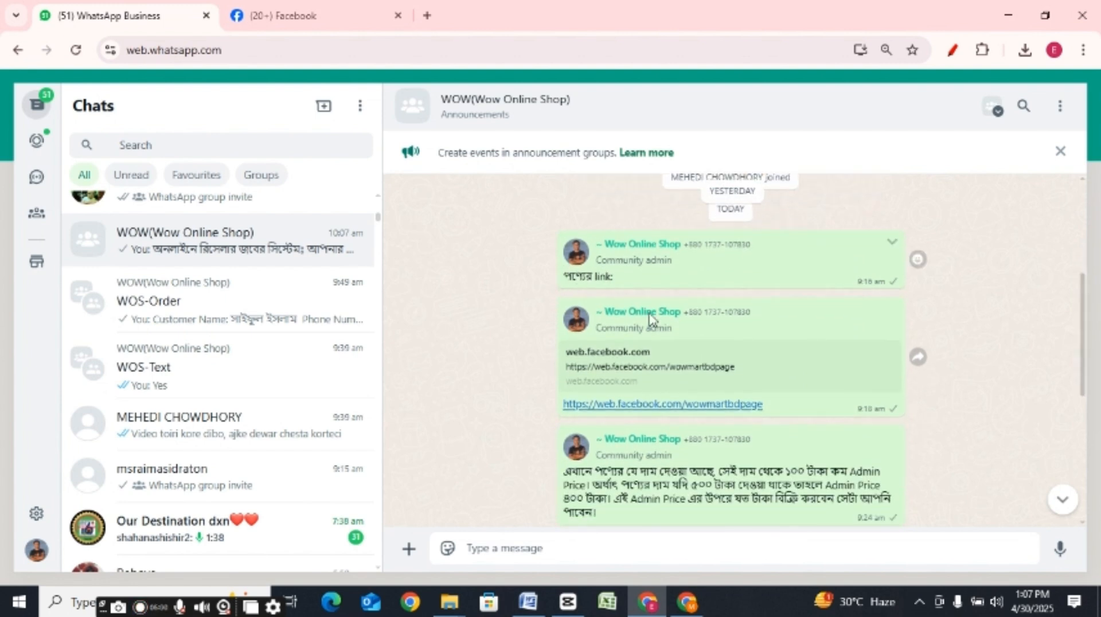
{"action": "left_click", "coordinate": [633, 406]}
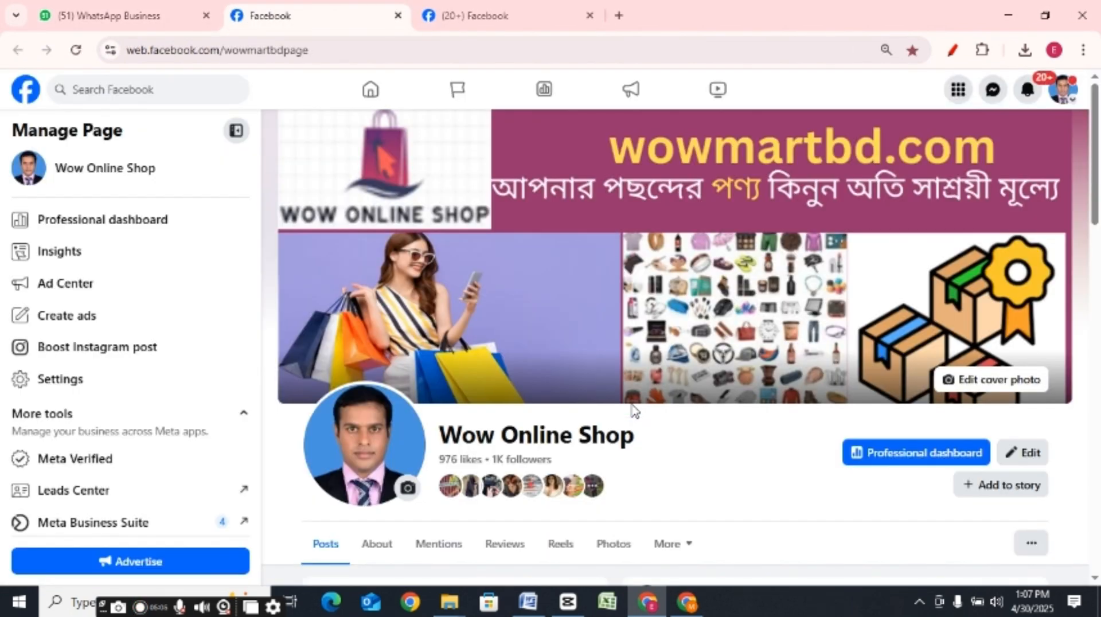
Step: Expand the Men's Gabardine Pant (Black Color) post on the Wow Online Shop page and examine its full description
{"action": "scroll", "coordinate": [633, 408], "scroll_direction": "down", "scroll_amount": 4}
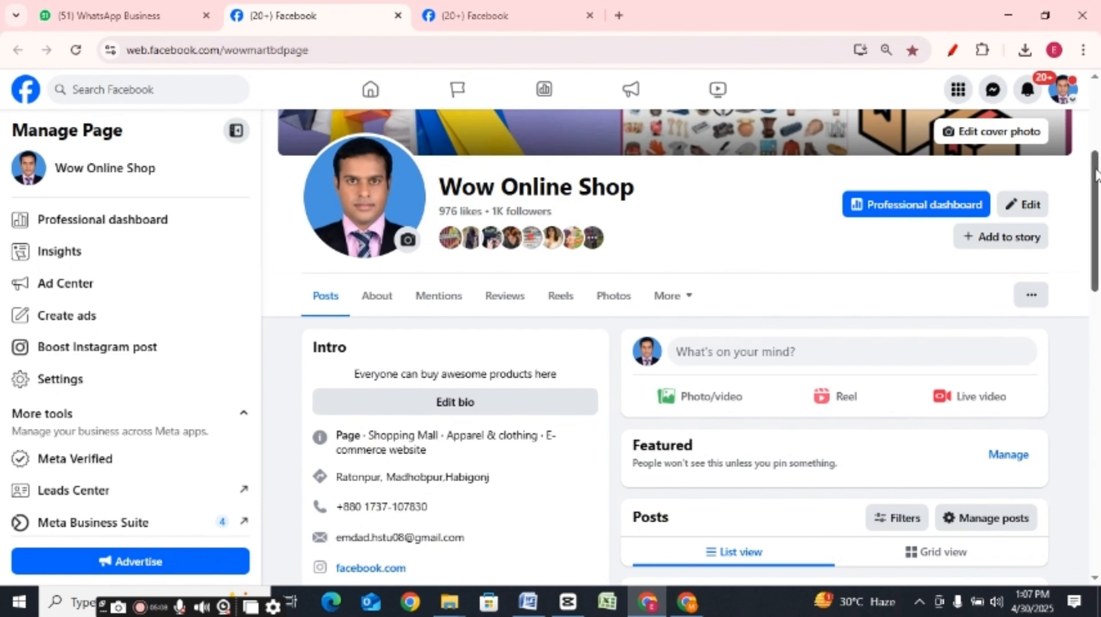
{"action": "scroll", "coordinate": [1096, 207], "scroll_direction": "down", "scroll_amount": 5}
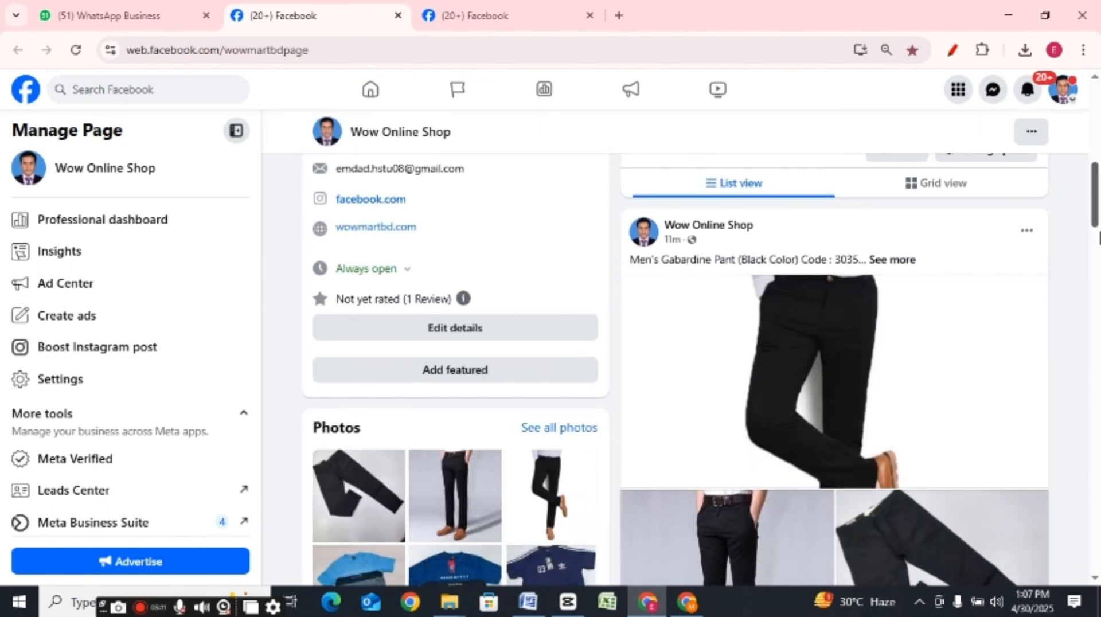
{"action": "mouse_move", "coordinate": [1099, 233]}
{"action": "left_mouse_down"}
{"action": "mouse_move", "coordinate": [1099, 178]}
{"action": "mouse_move", "coordinate": [1099, 212]}
{"action": "left_mouse_up"}
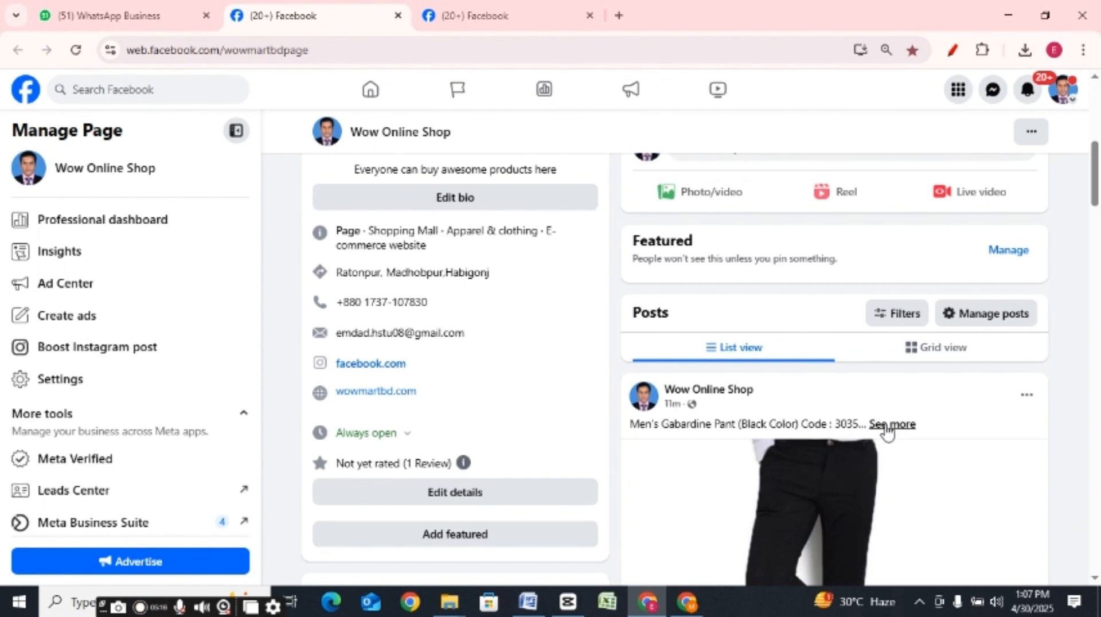
{"action": "left_click", "coordinate": [887, 426]}
{"action": "scroll", "coordinate": [1098, 198], "scroll_direction": "down", "scroll_amount": 3}
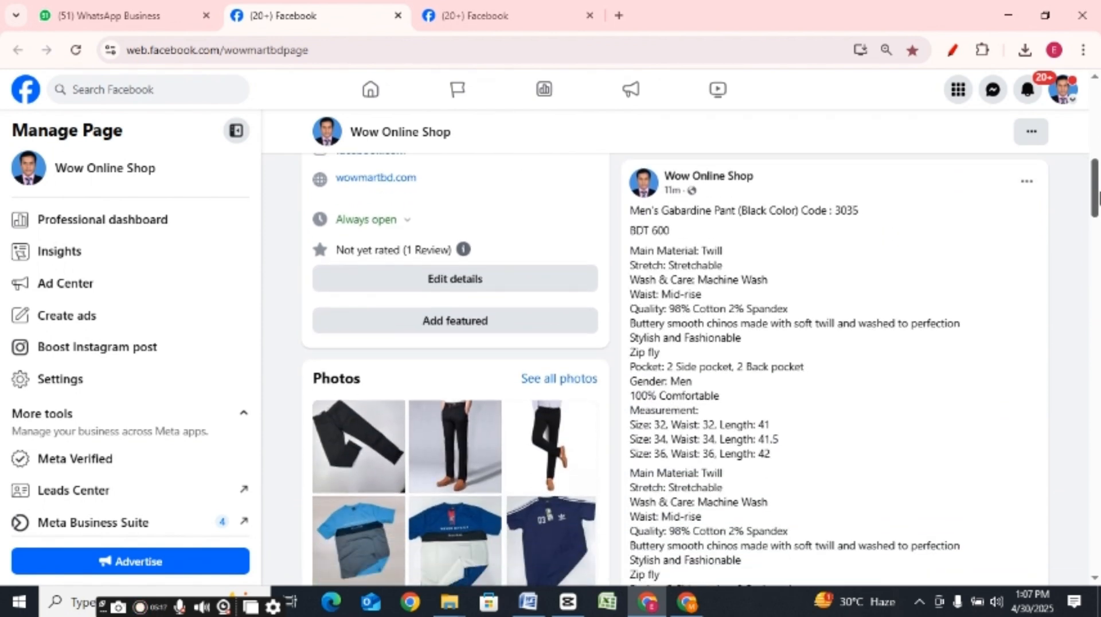
{"action": "left_click_drag", "start_coordinate": [1099, 198], "coordinate": [1099, 194]}
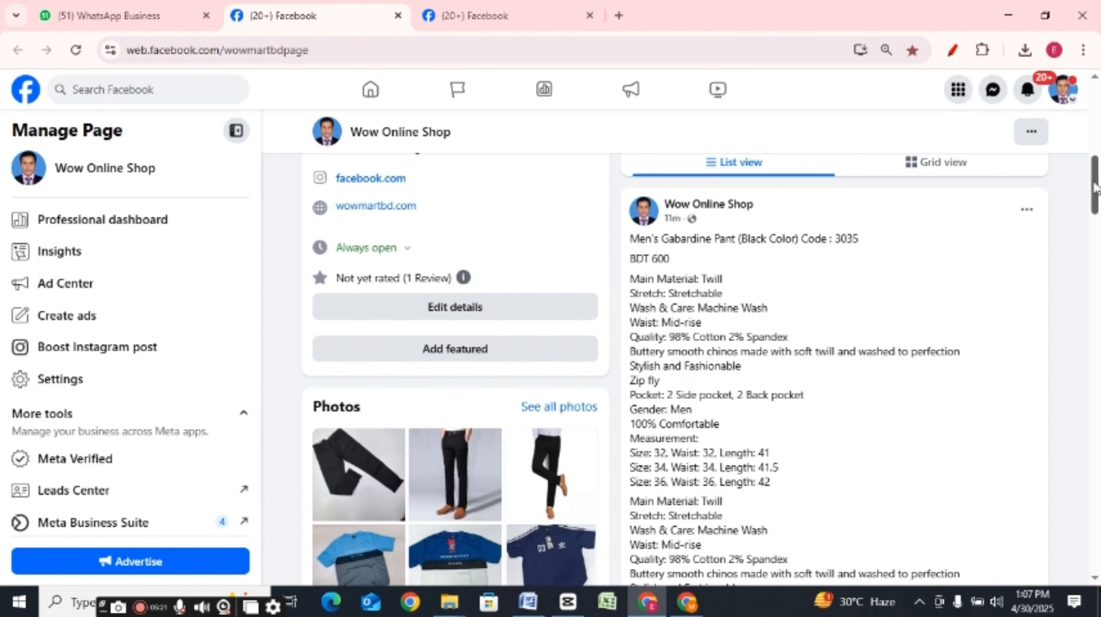
Step: Save the post's large first pant photo as a JPEG image in the Desktop's im folder
{"action": "left_click_drag", "start_coordinate": [1097, 184], "coordinate": [1099, 246]}
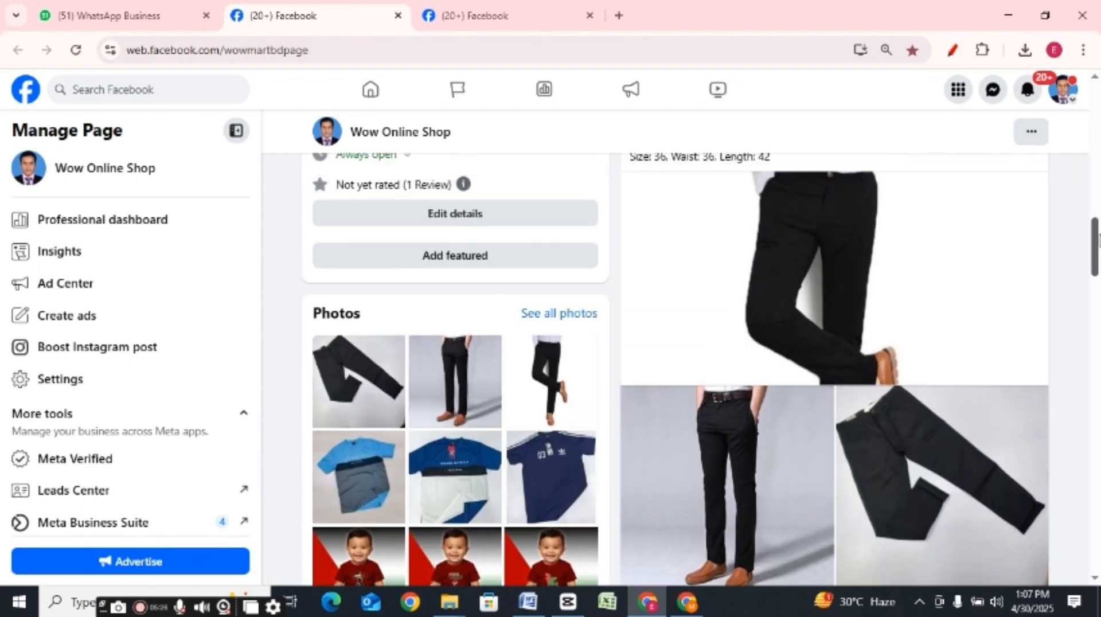
{"action": "right_click", "coordinate": [706, 258]}
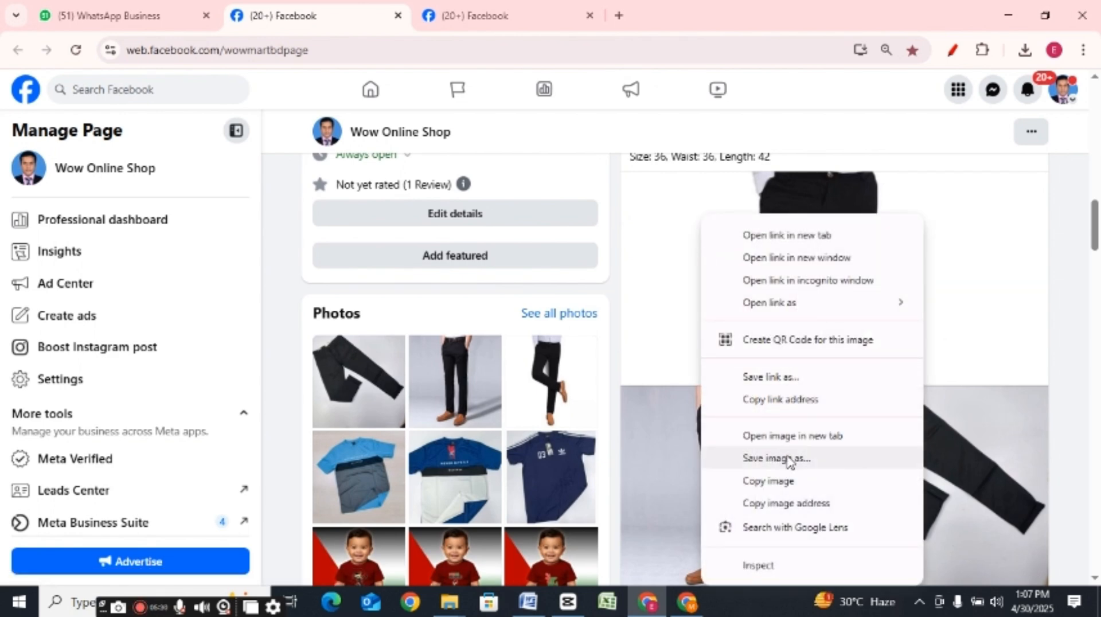
{"action": "left_click", "coordinate": [790, 459]}
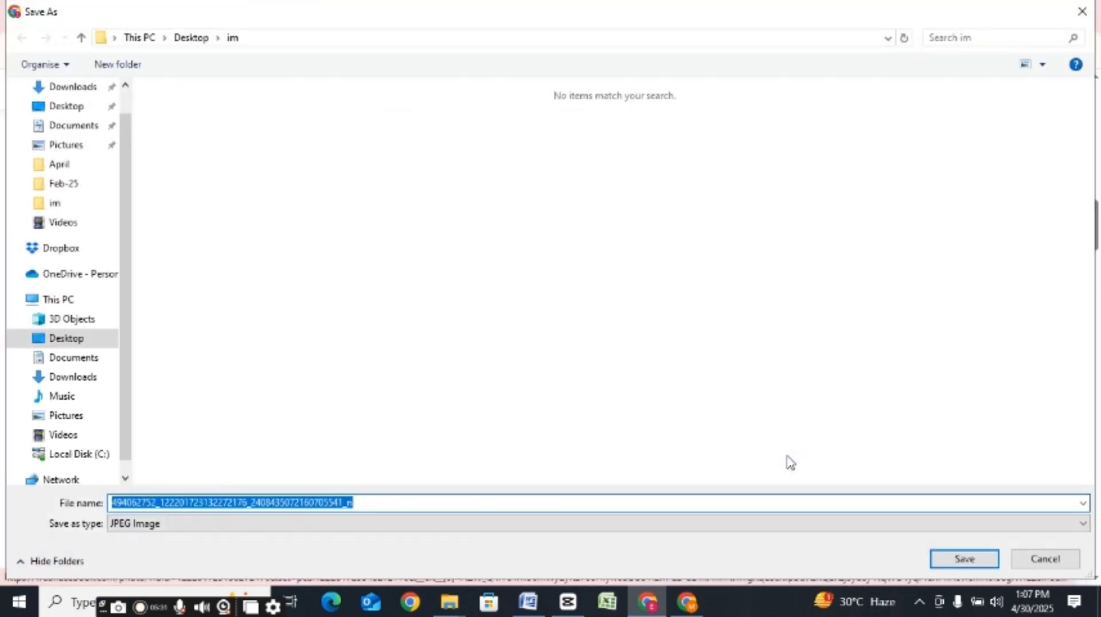
{"action": "left_click", "coordinate": [787, 457]}
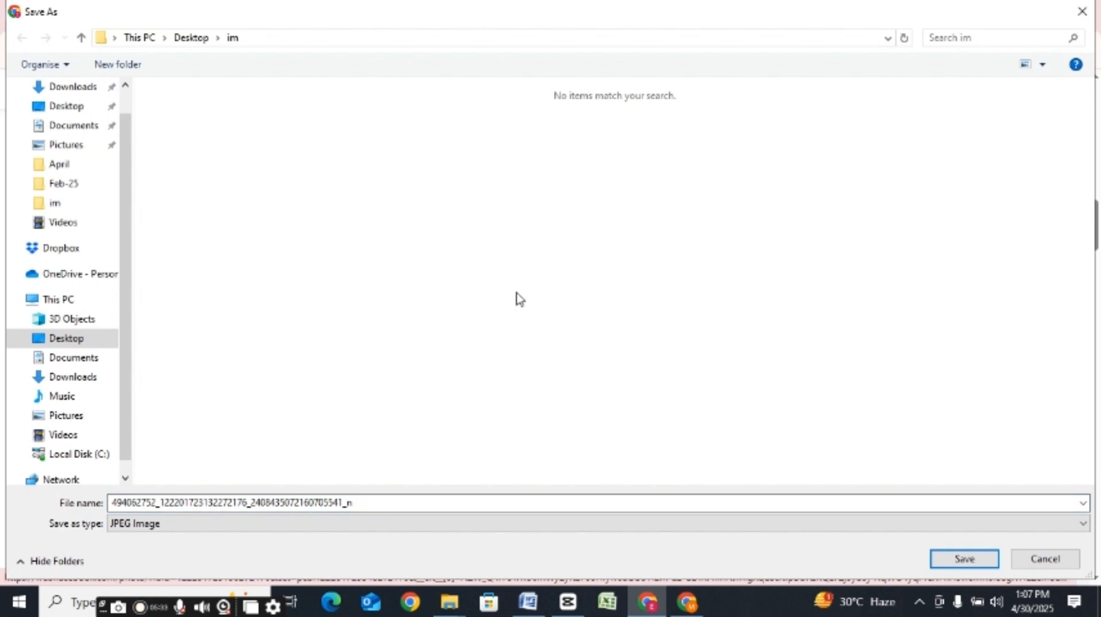
{"action": "left_click", "coordinate": [80, 206]}
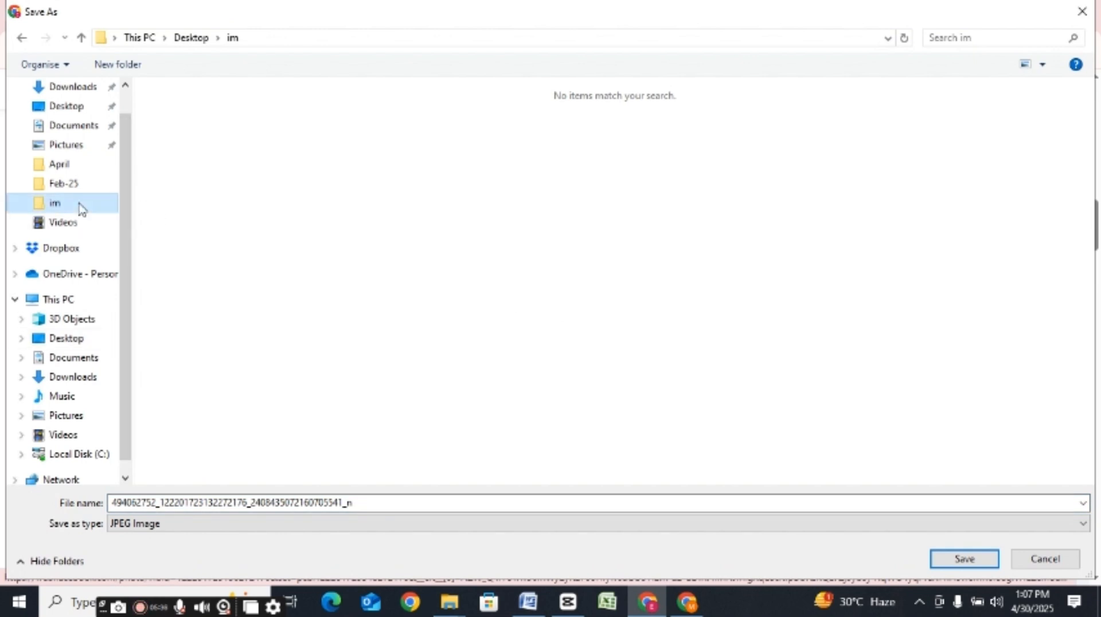
{"action": "left_click", "coordinate": [964, 559]}
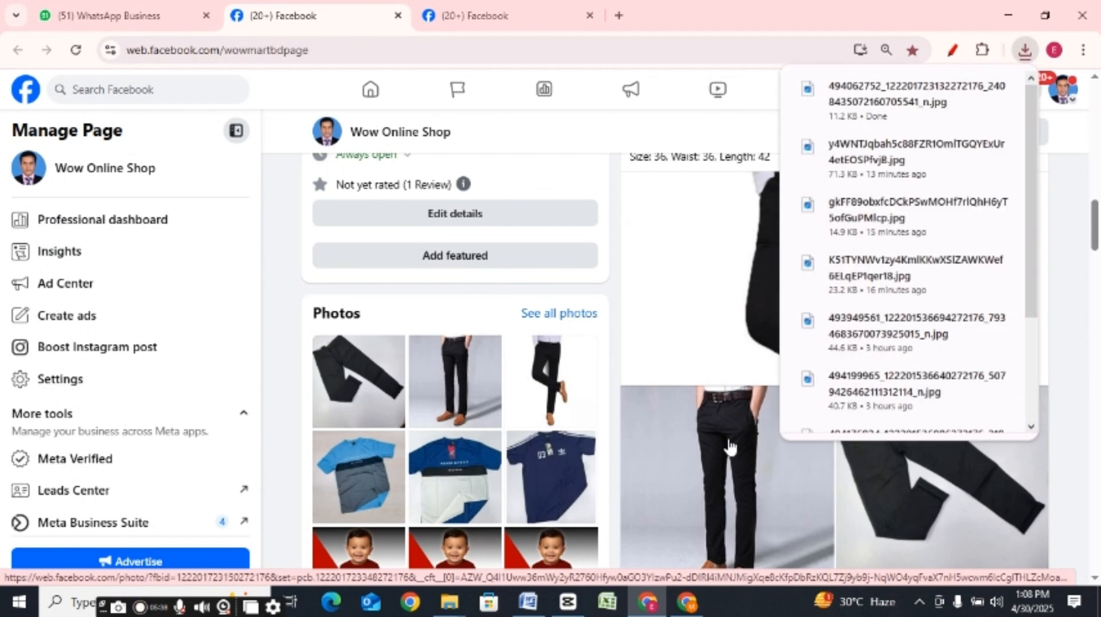
Step: Save the post's two smaller photos, the worn pant and the folded pant, to the im folder
{"action": "right_click", "coordinate": [729, 445]}
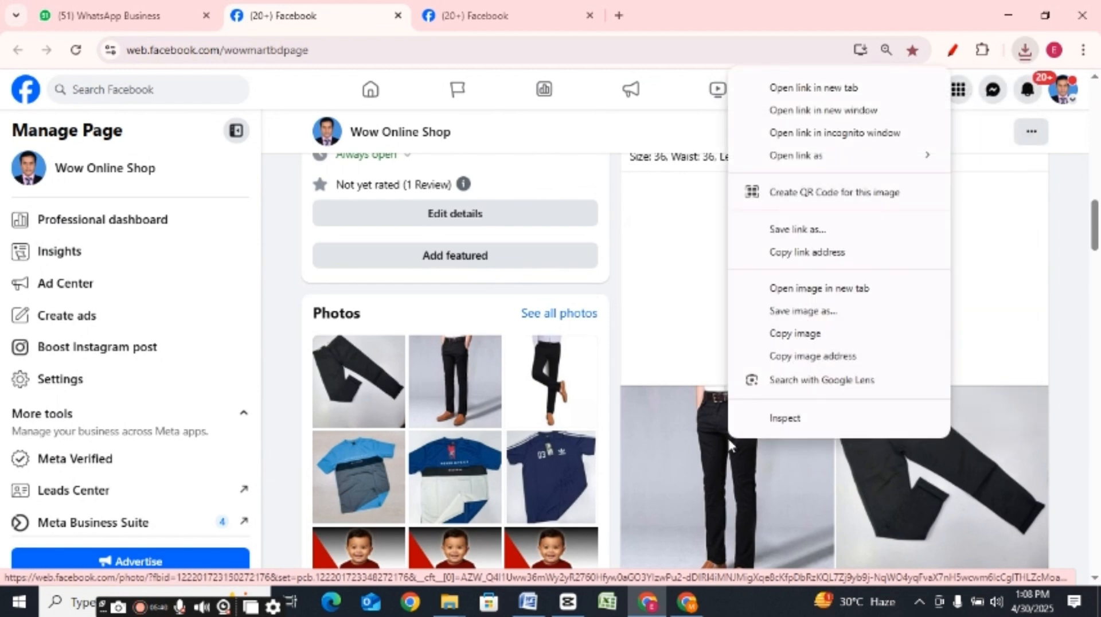
{"action": "left_click", "coordinate": [814, 311]}
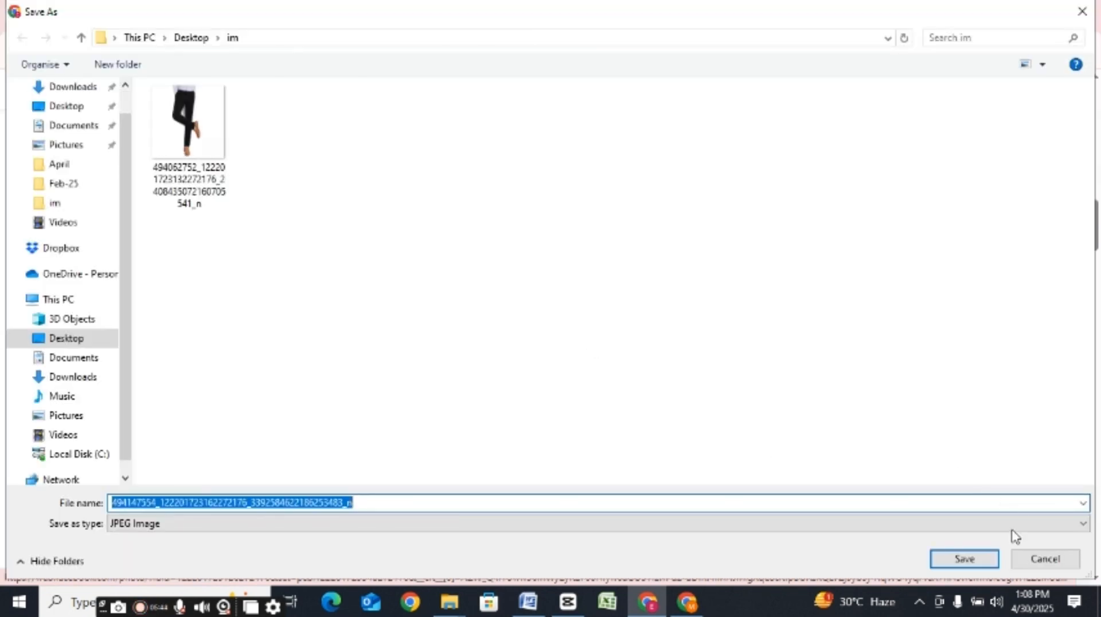
{"action": "left_click", "coordinate": [964, 560]}
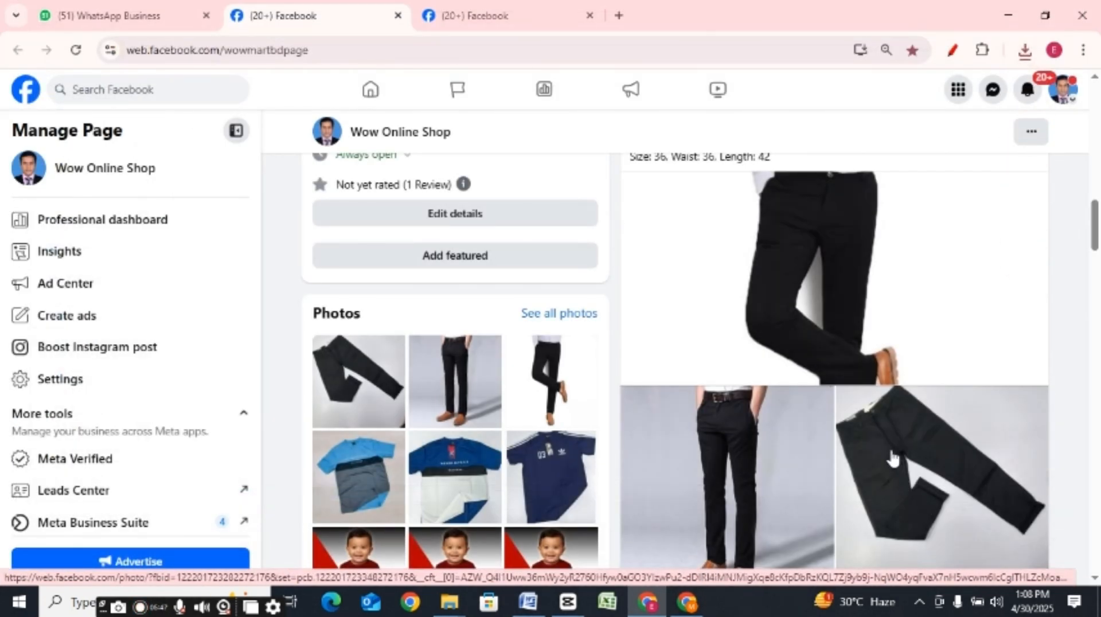
{"action": "right_click", "coordinate": [892, 456]}
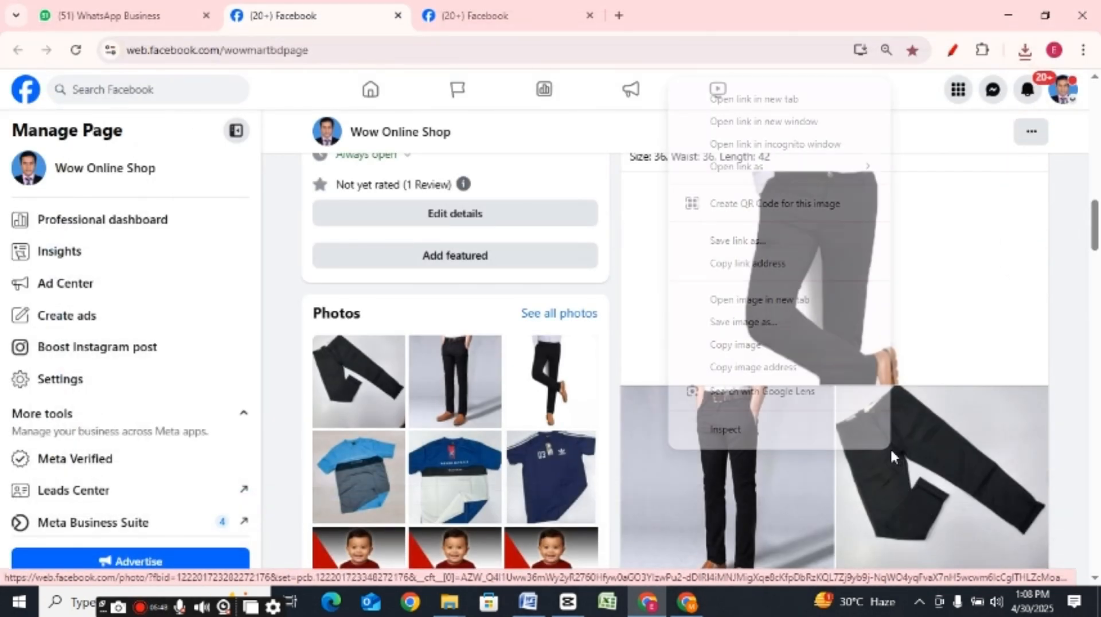
{"action": "left_click", "coordinate": [775, 319]}
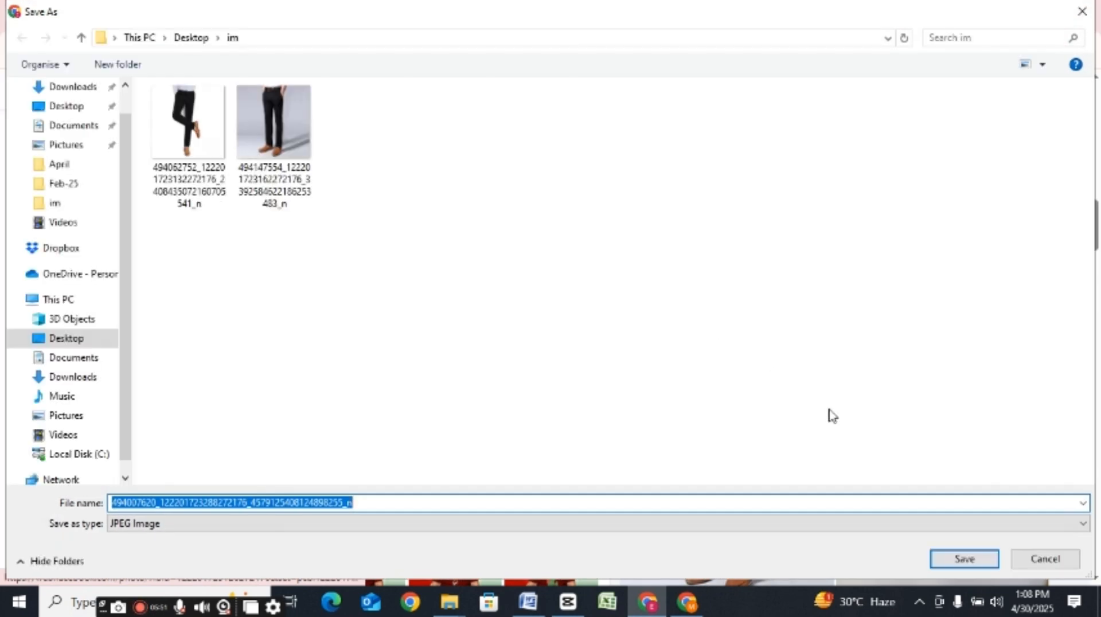
{"action": "left_click", "coordinate": [963, 559]}
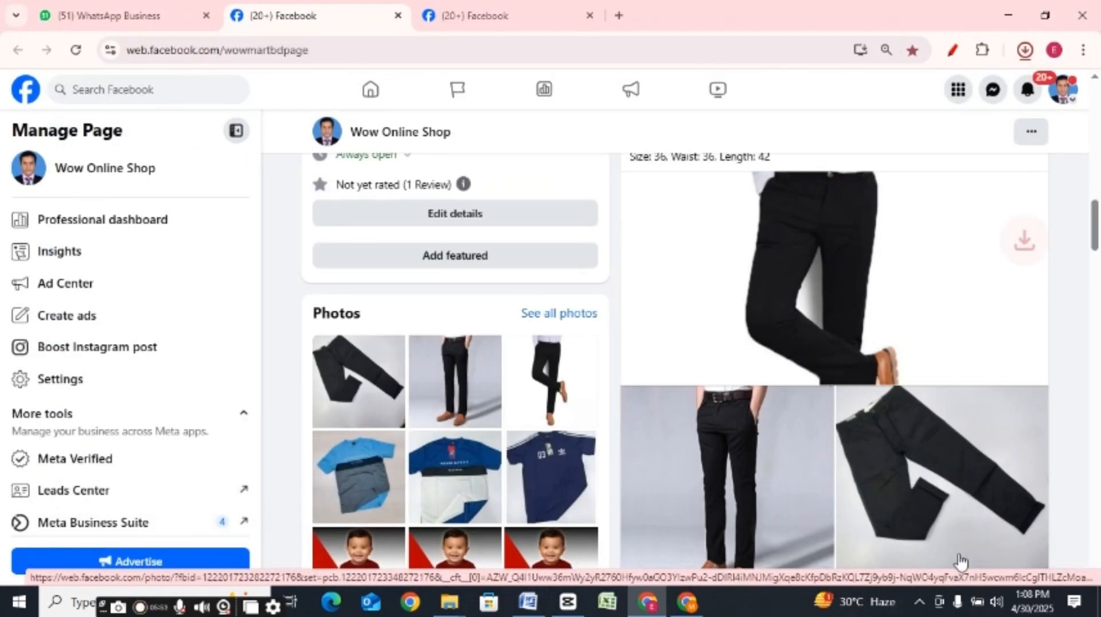
Step: Select the Gabardine Pant post's entire product text, from its title through the last size line
{"action": "left_click_drag", "start_coordinate": [1095, 238], "coordinate": [1095, 188]}
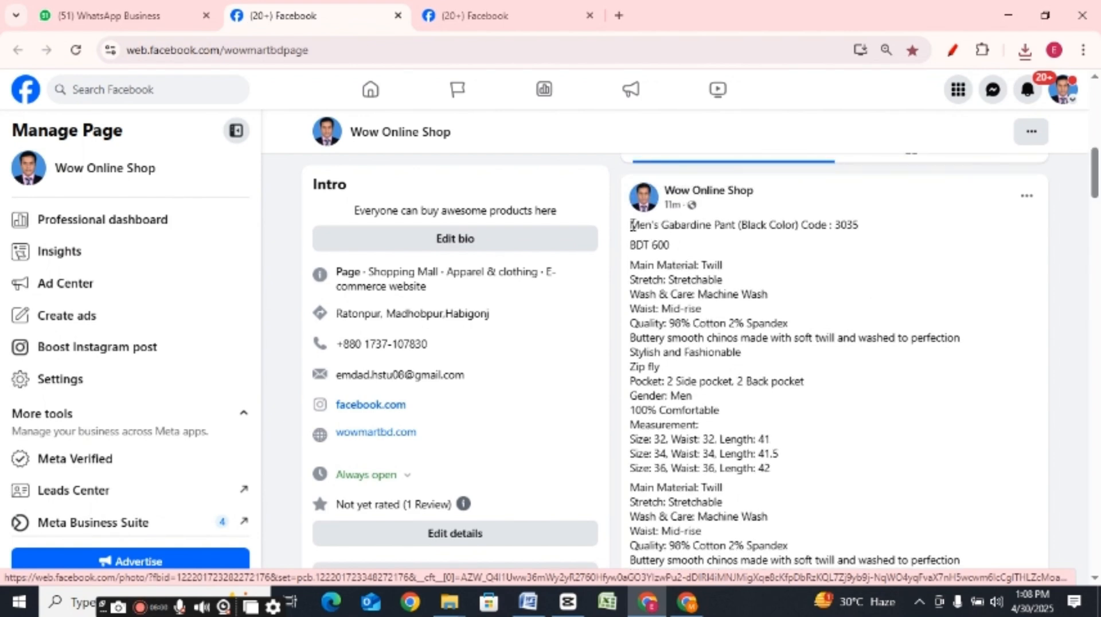
{"action": "left_click_drag", "start_coordinate": [631, 224], "coordinate": [868, 562]}
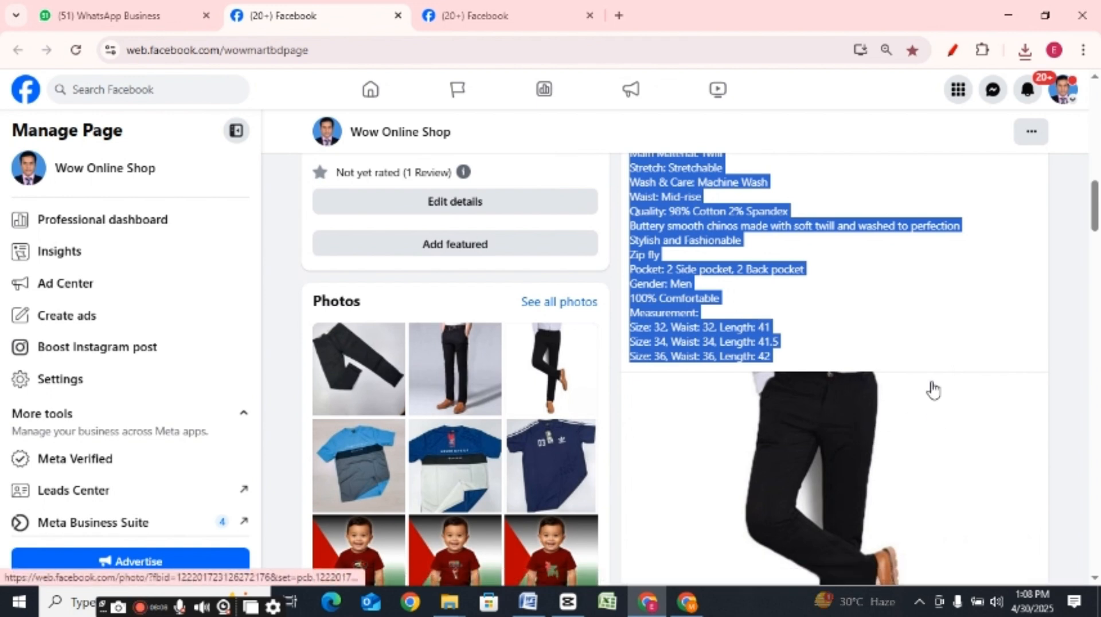
{"action": "left_click", "coordinate": [930, 287]}
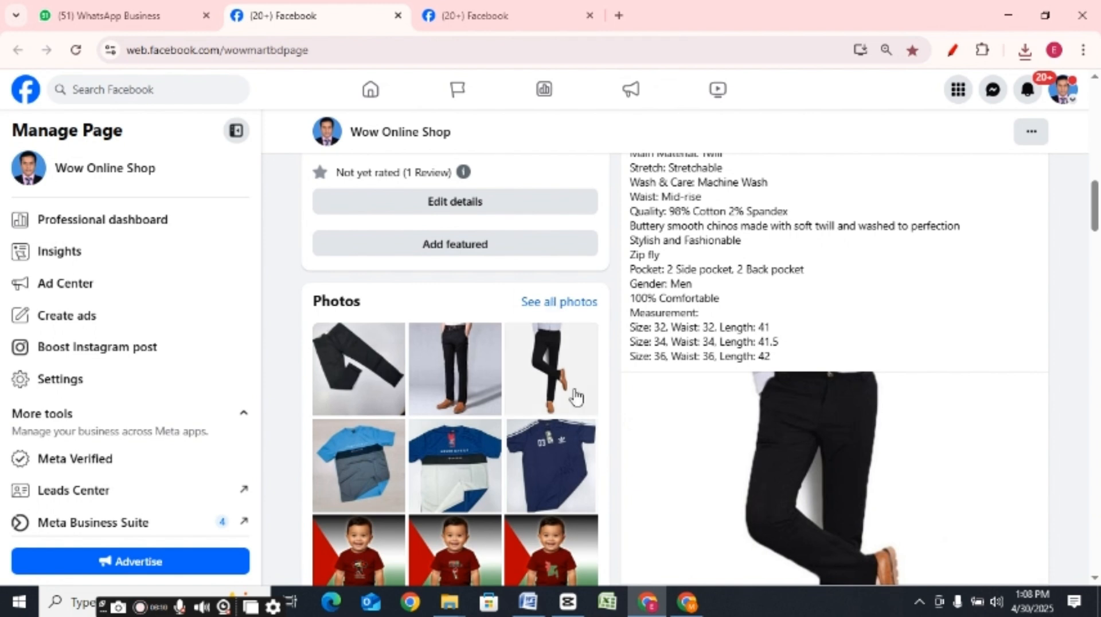
Step: Add the three pant photos from the Desktop's im folder to the Marketplace Item for sale form, ordered standing view, bent-leg view, folded pant
{"action": "left_click", "coordinate": [686, 601]}
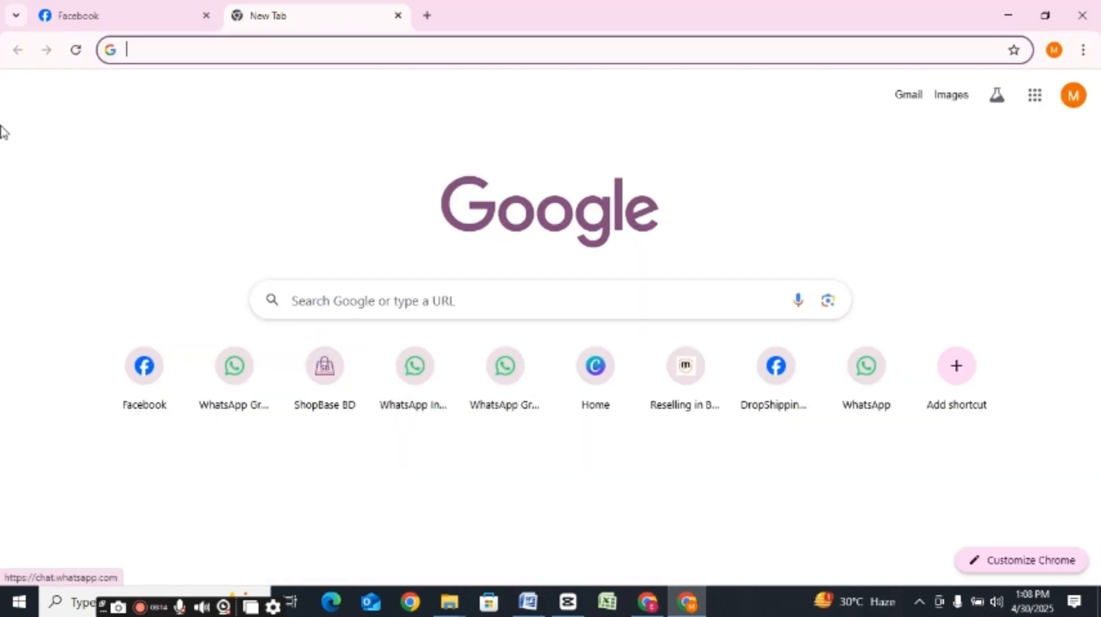
{"action": "left_click", "coordinate": [119, 19]}
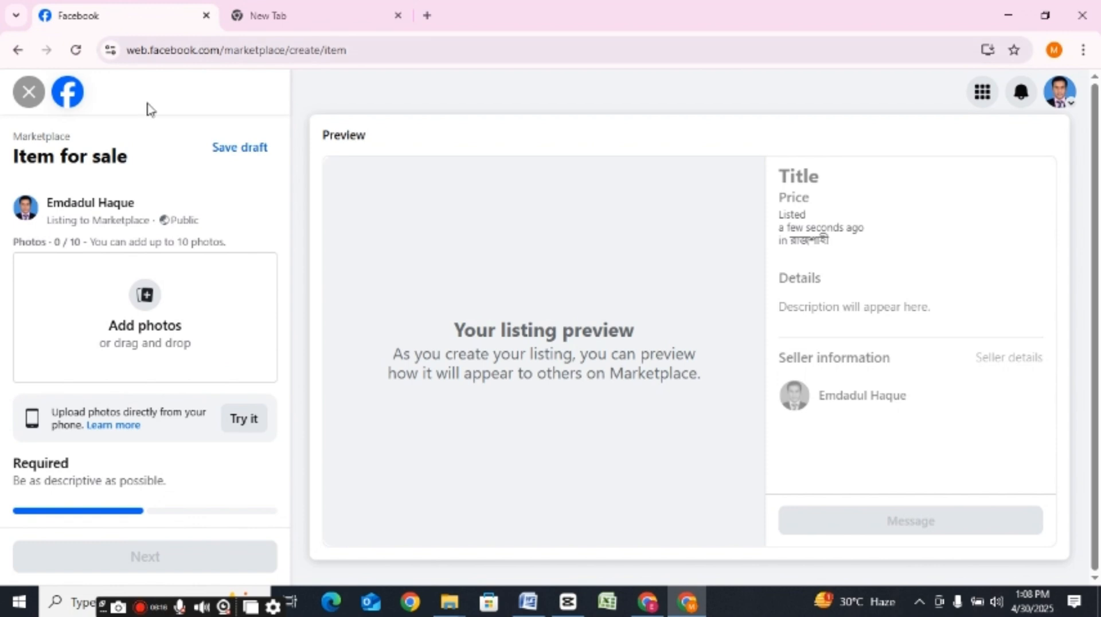
{"action": "left_click", "coordinate": [129, 330]}
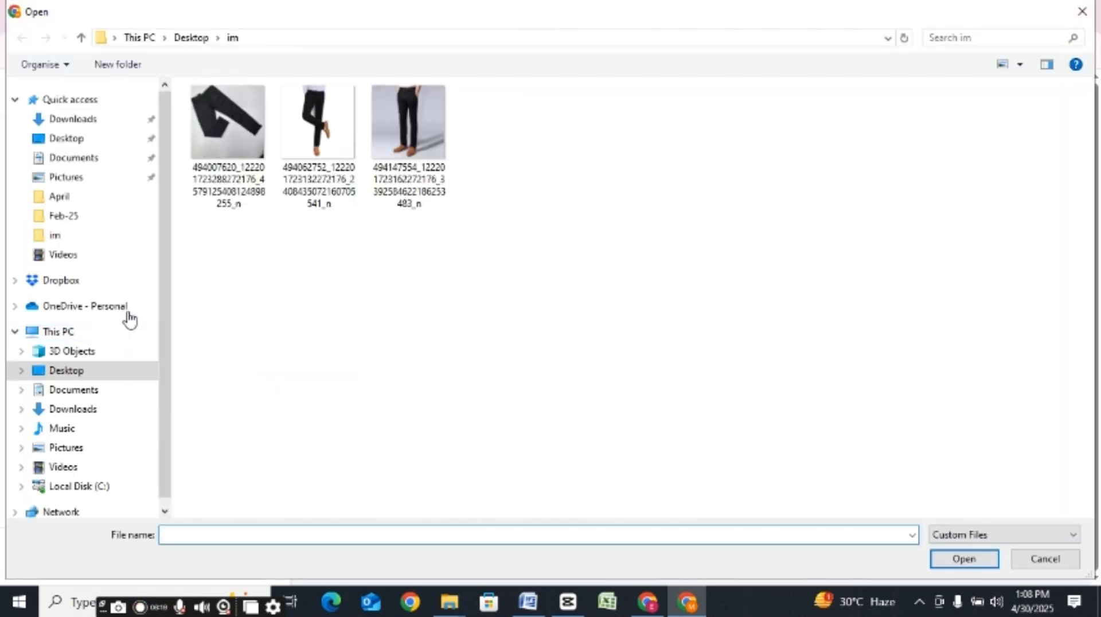
{"action": "left_click", "coordinate": [59, 239]}
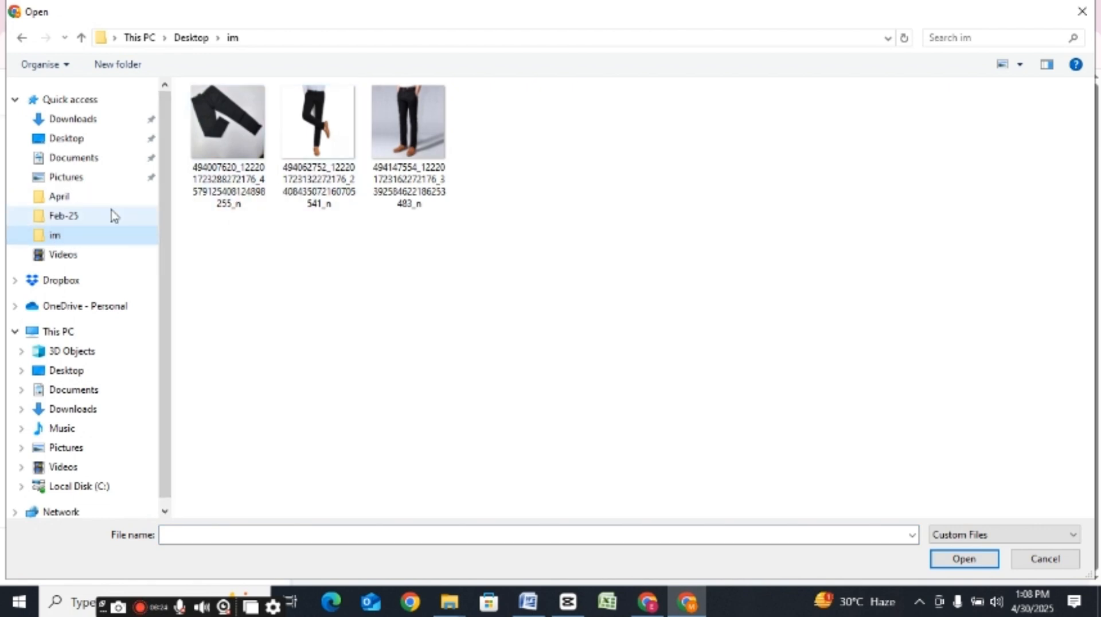
{"action": "left_click_drag", "start_coordinate": [511, 223], "coordinate": [228, 104]}
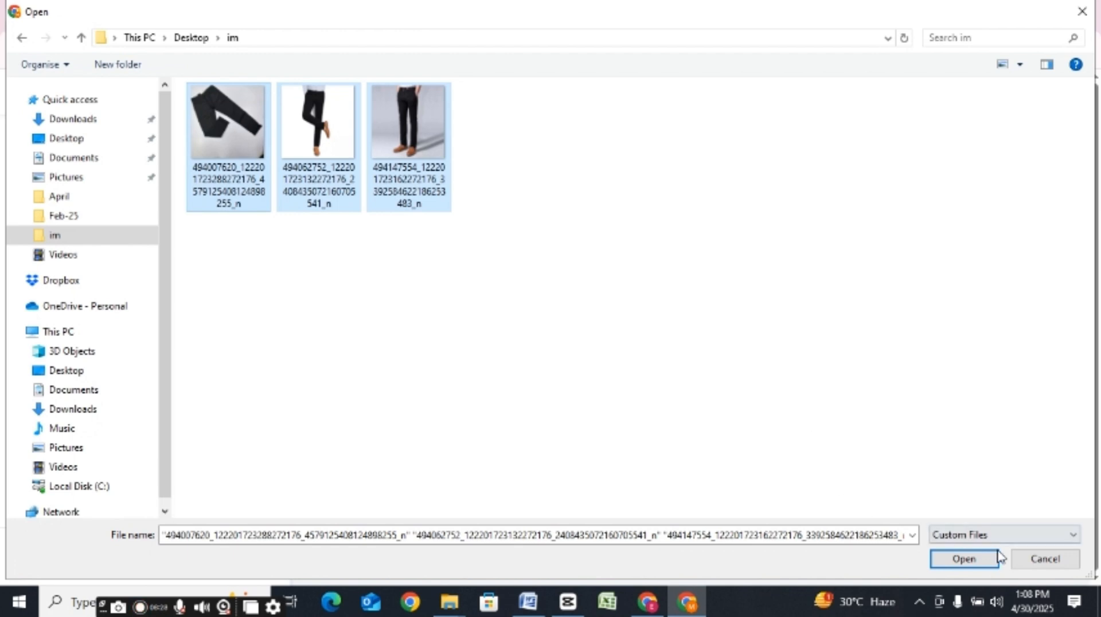
{"action": "left_click", "coordinate": [978, 557]}
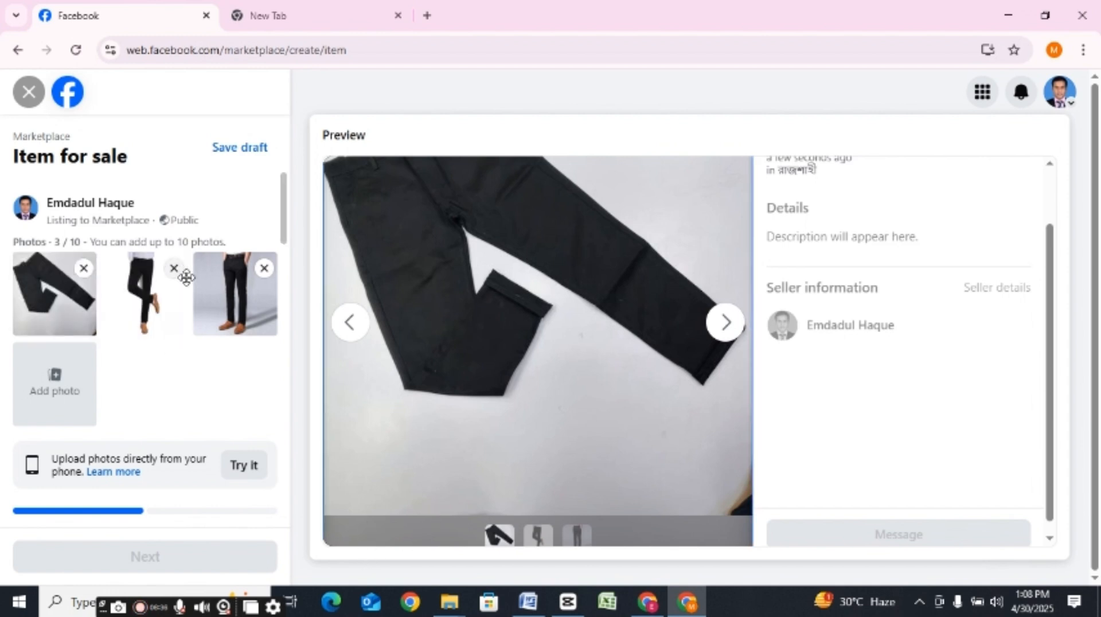
{"action": "left_click_drag", "start_coordinate": [159, 302], "coordinate": [53, 297]}
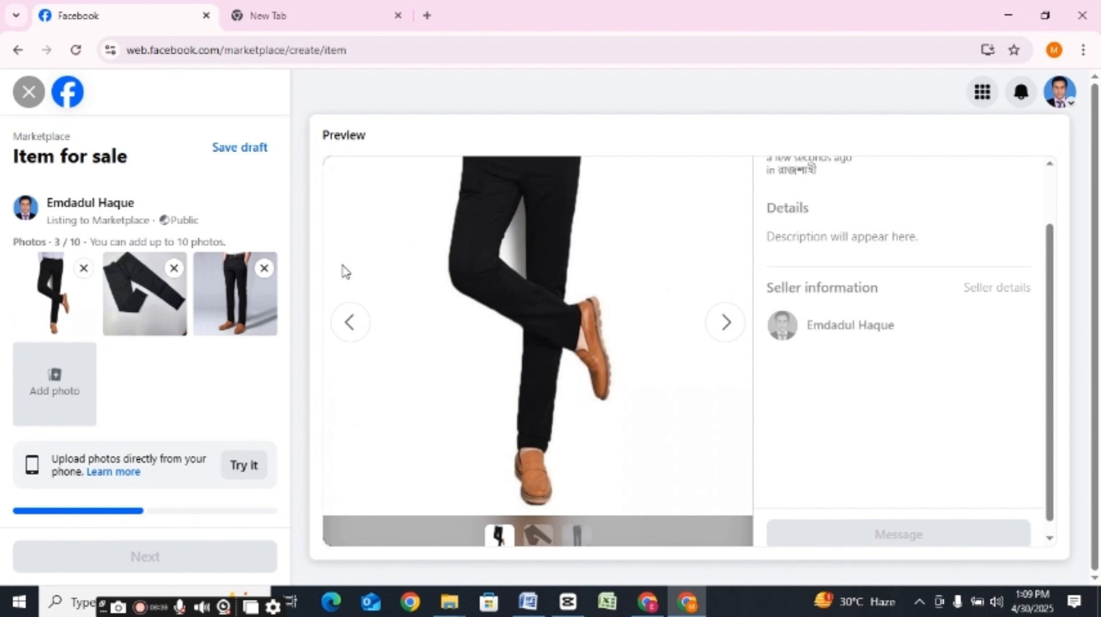
{"action": "left_click_drag", "start_coordinate": [246, 290], "coordinate": [51, 288]}
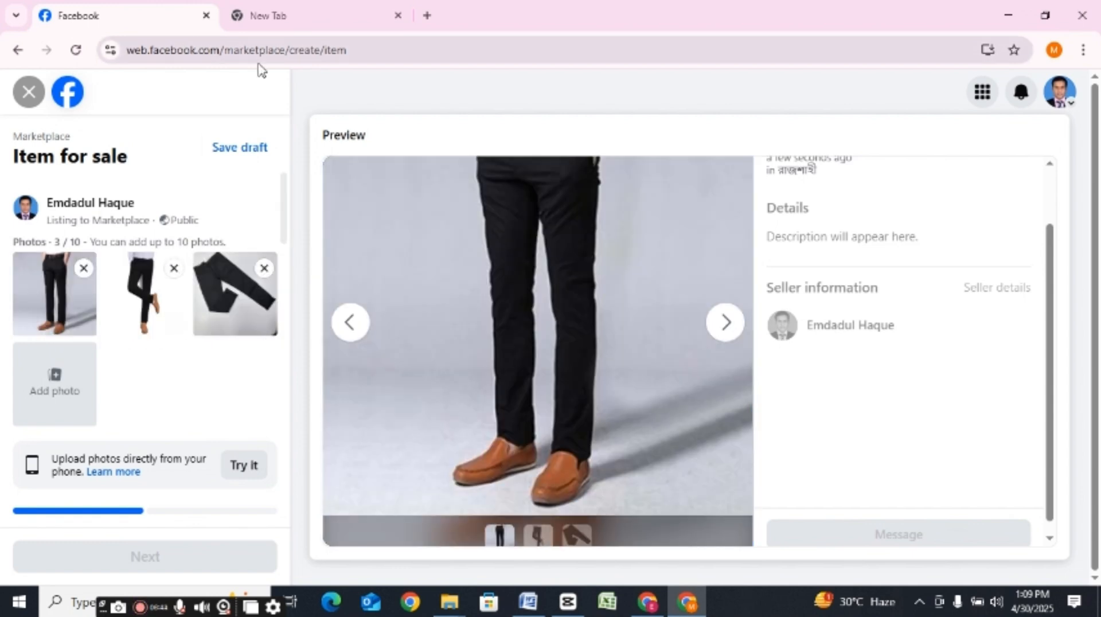
Step: Remove the folded pant photo from the listing and add it again from the im folder
{"action": "left_click", "coordinate": [264, 269]}
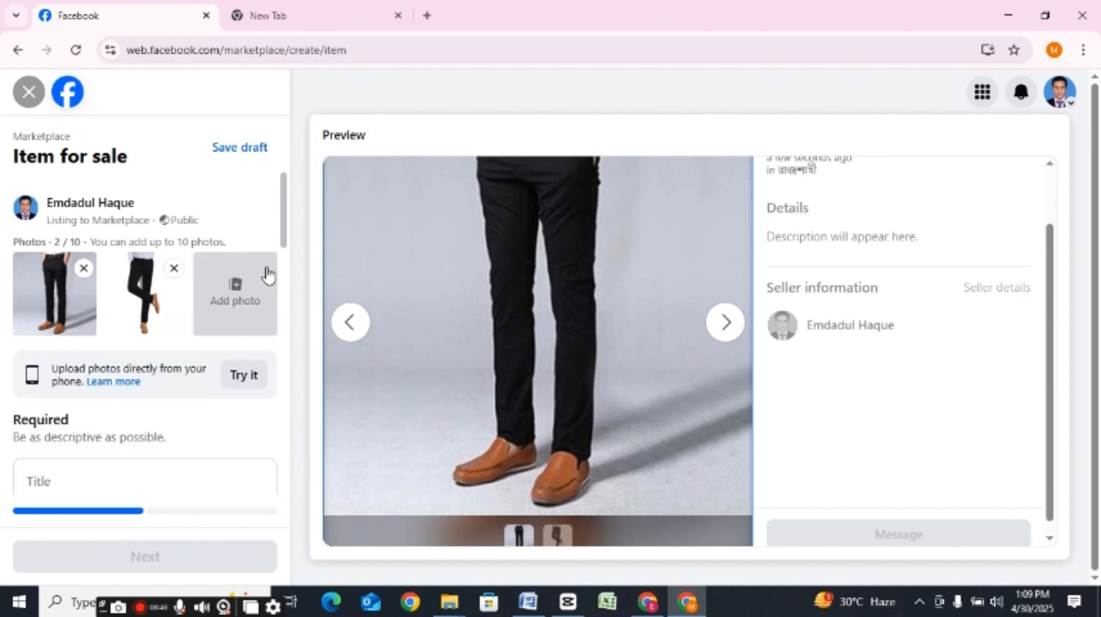
{"action": "left_click", "coordinate": [234, 298]}
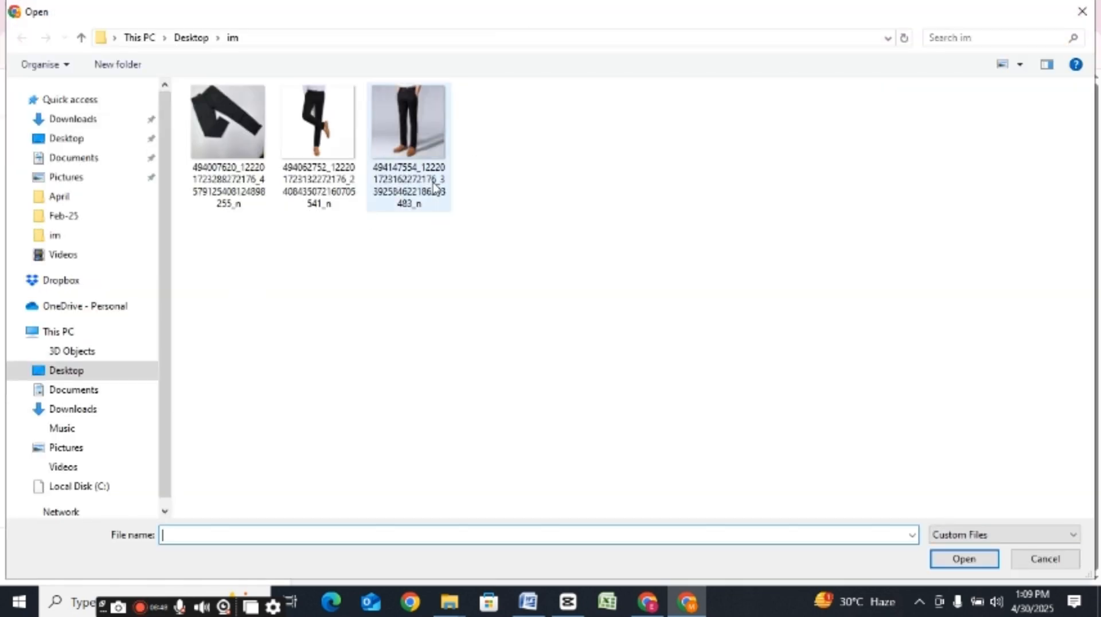
{"action": "left_click", "coordinate": [232, 139]}
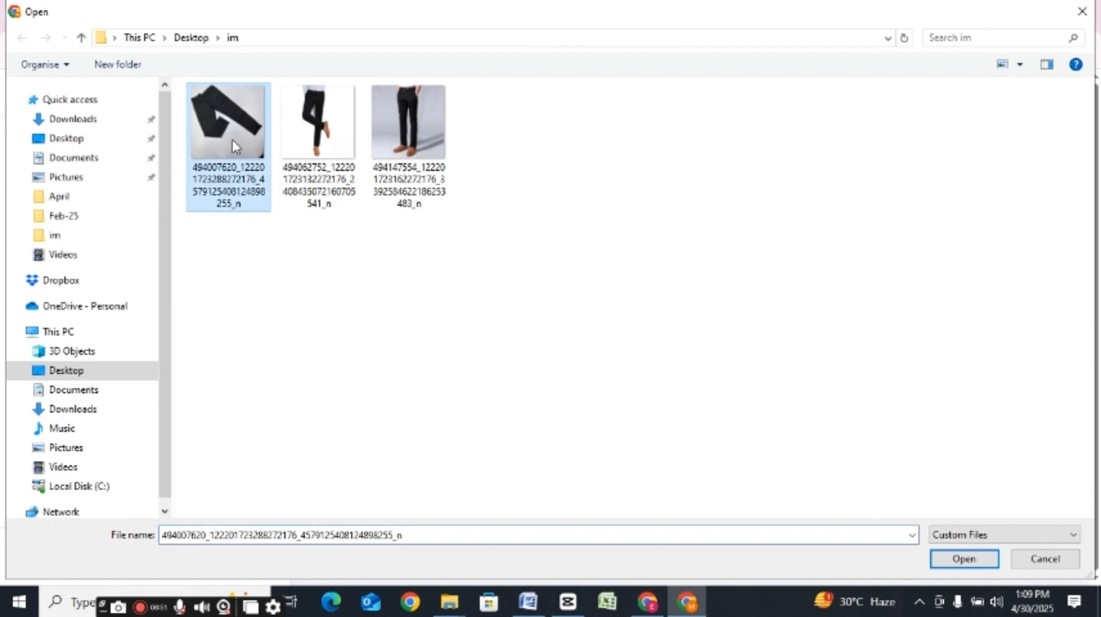
{"action": "left_click", "coordinate": [960, 557]}
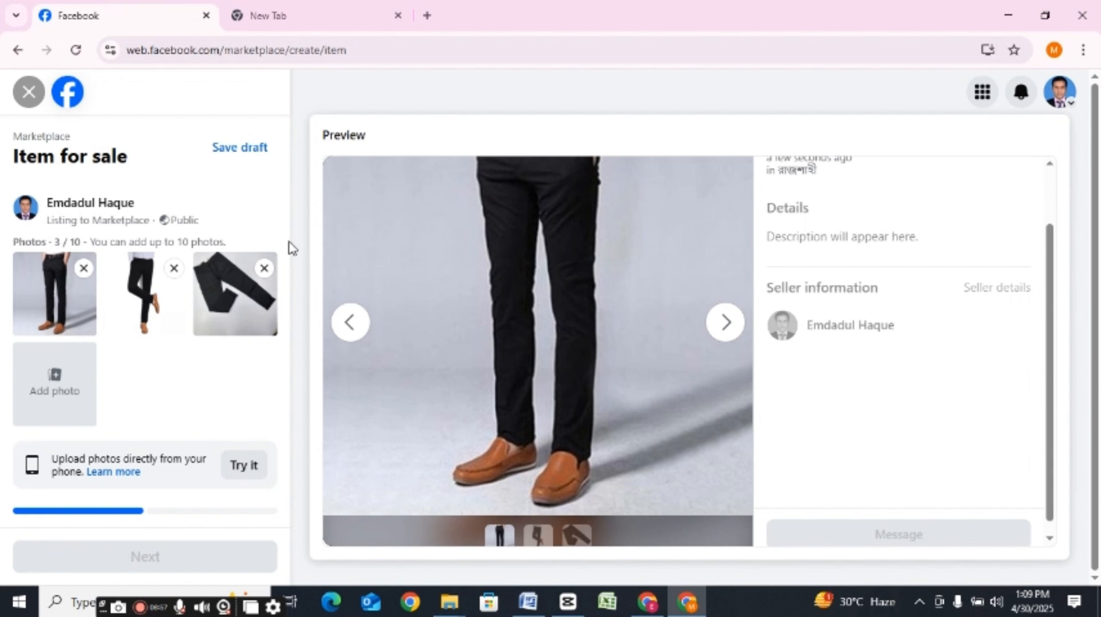
Step: Copy the title "Men's Gabardine Pant (Black Color) Code : 3035" from the Wow Online Shop post into the listing's Title
{"action": "left_click_drag", "start_coordinate": [284, 212], "coordinate": [293, 253]}
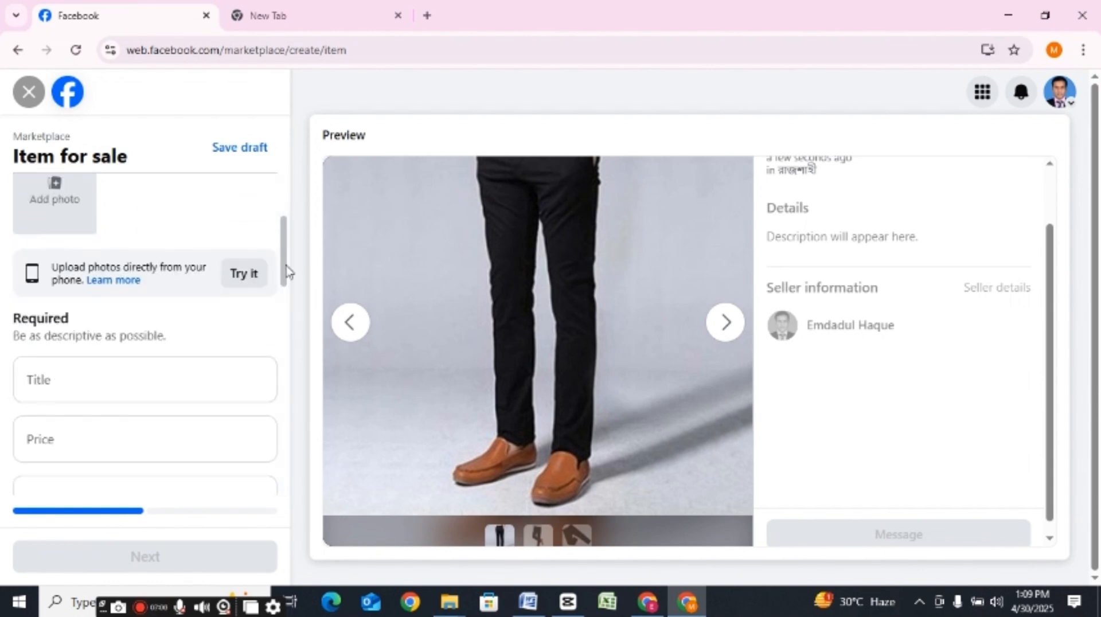
{"action": "left_click", "coordinate": [163, 378]}
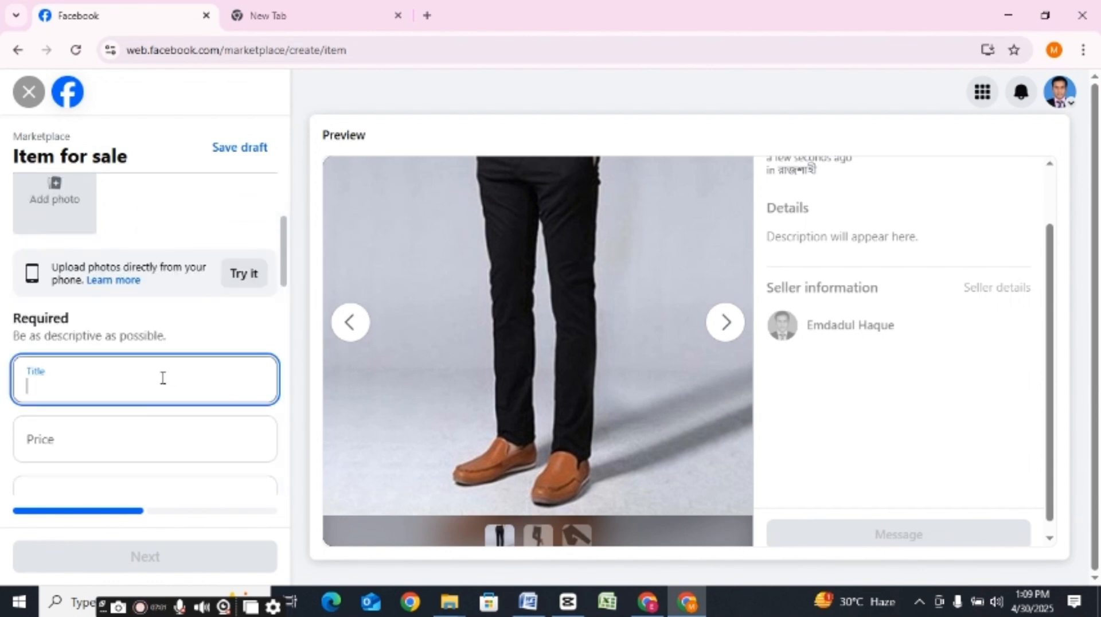
{"action": "left_click", "coordinate": [648, 602]}
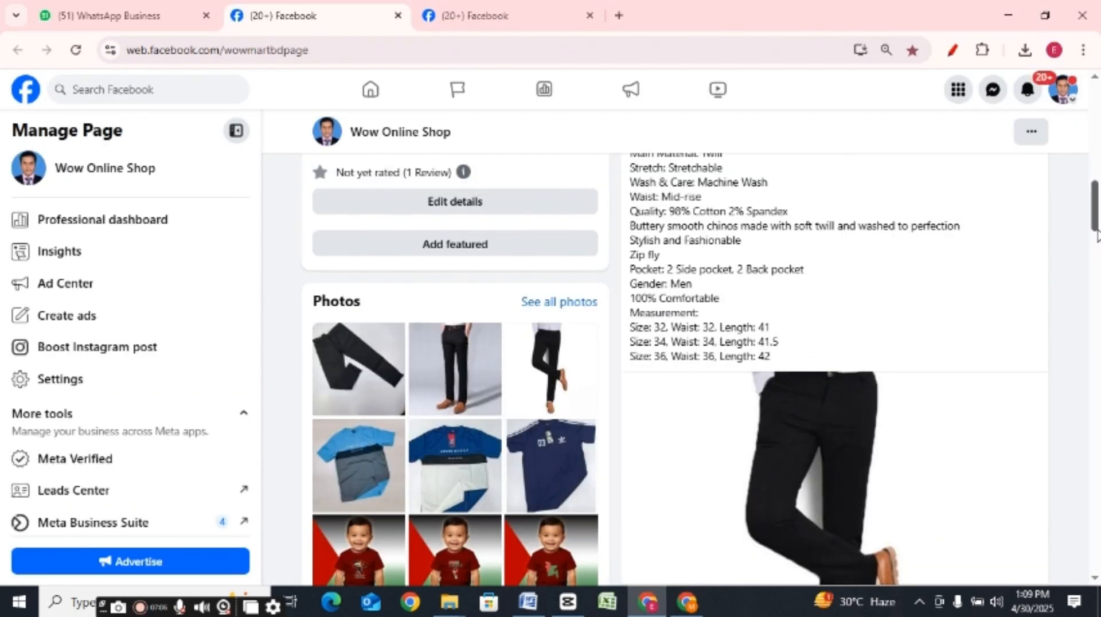
{"action": "left_click_drag", "start_coordinate": [1096, 229], "coordinate": [1097, 189]}
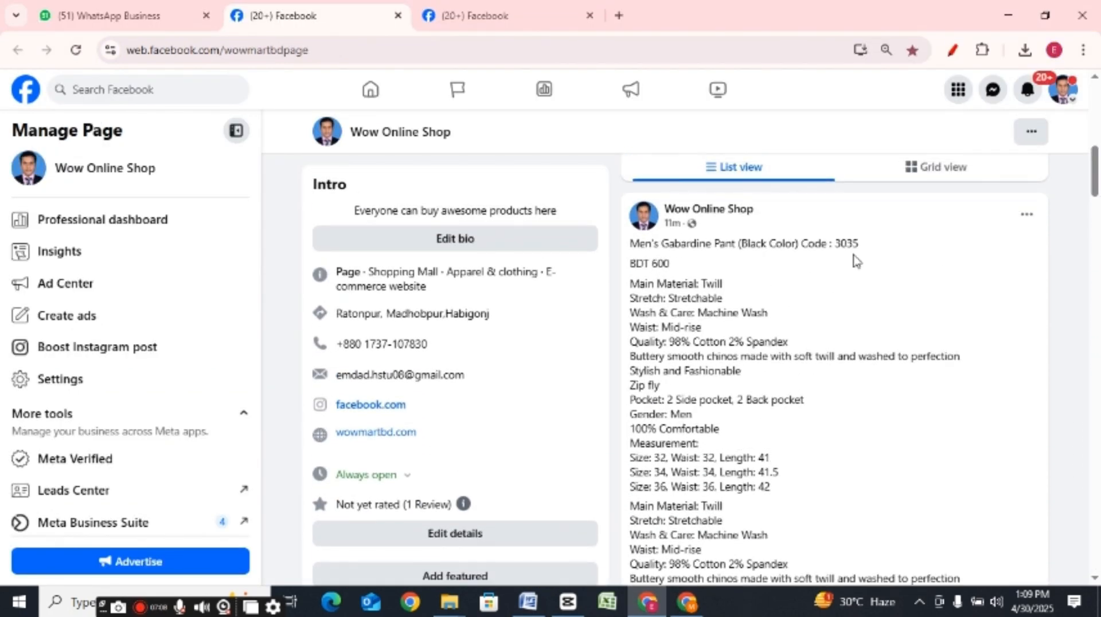
{"action": "left_click_drag", "start_coordinate": [867, 244], "coordinate": [631, 245]}
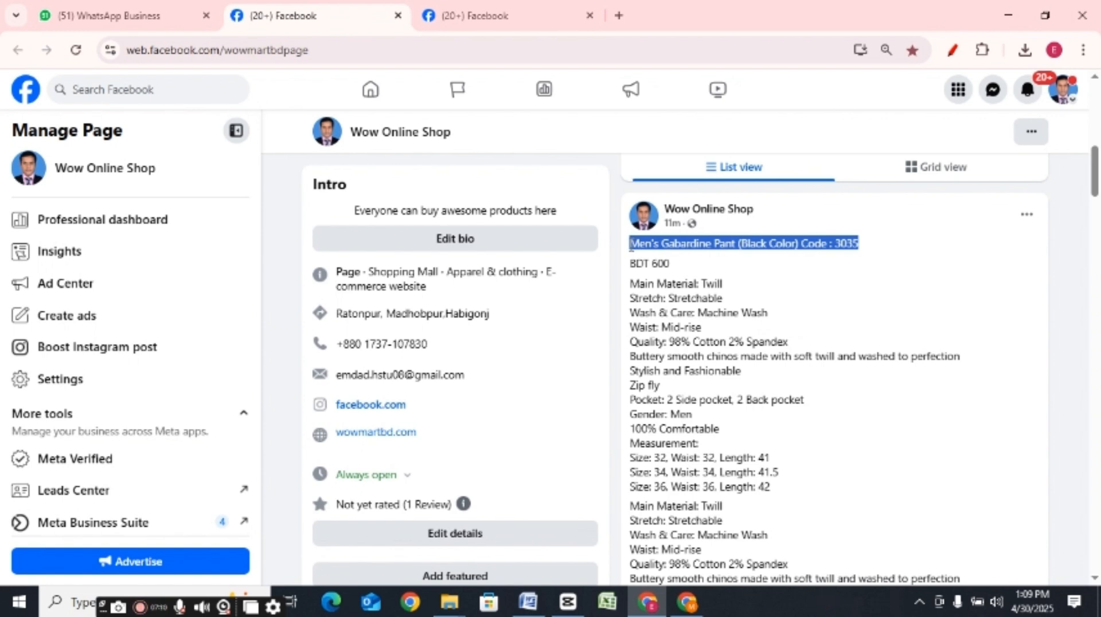
{"action": "right_click", "coordinate": [687, 239]}
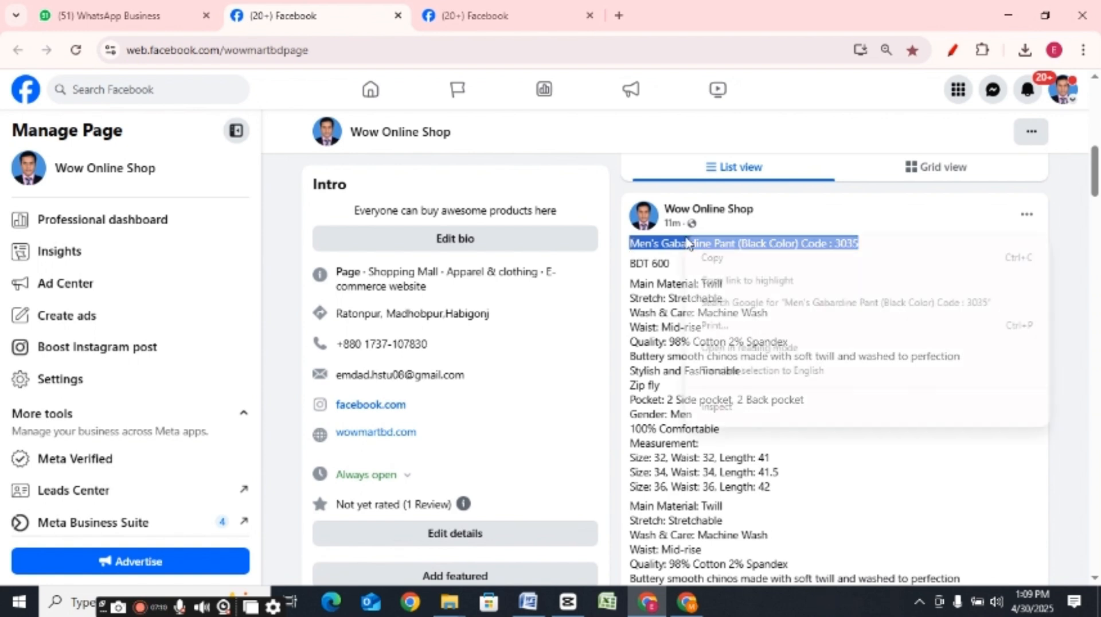
{"action": "left_click", "coordinate": [711, 259]}
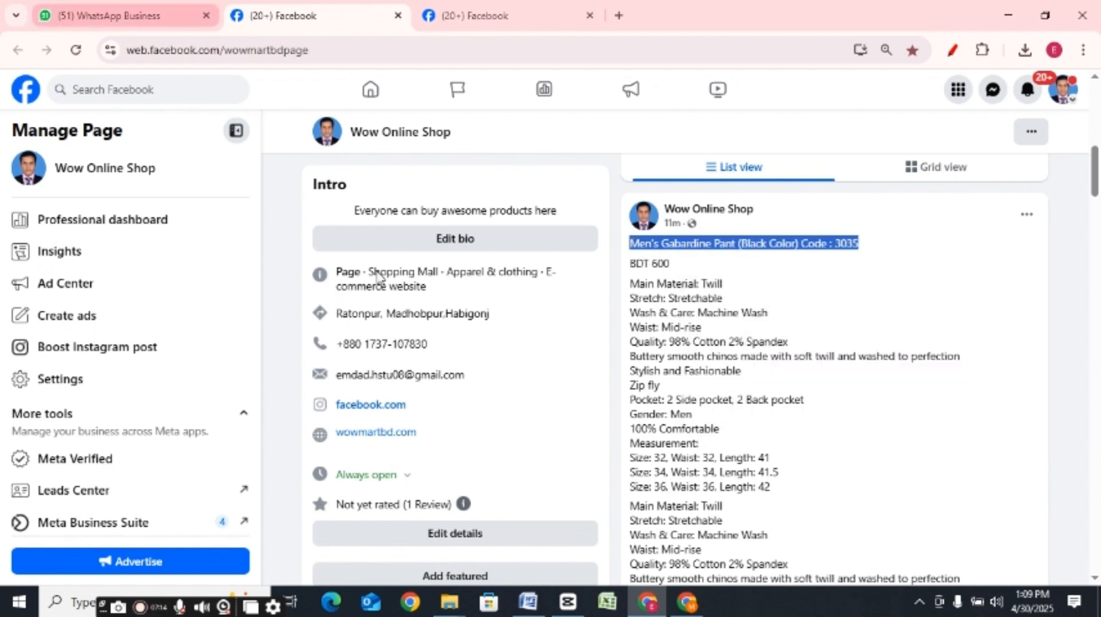
{"action": "left_click", "coordinate": [791, 523]}
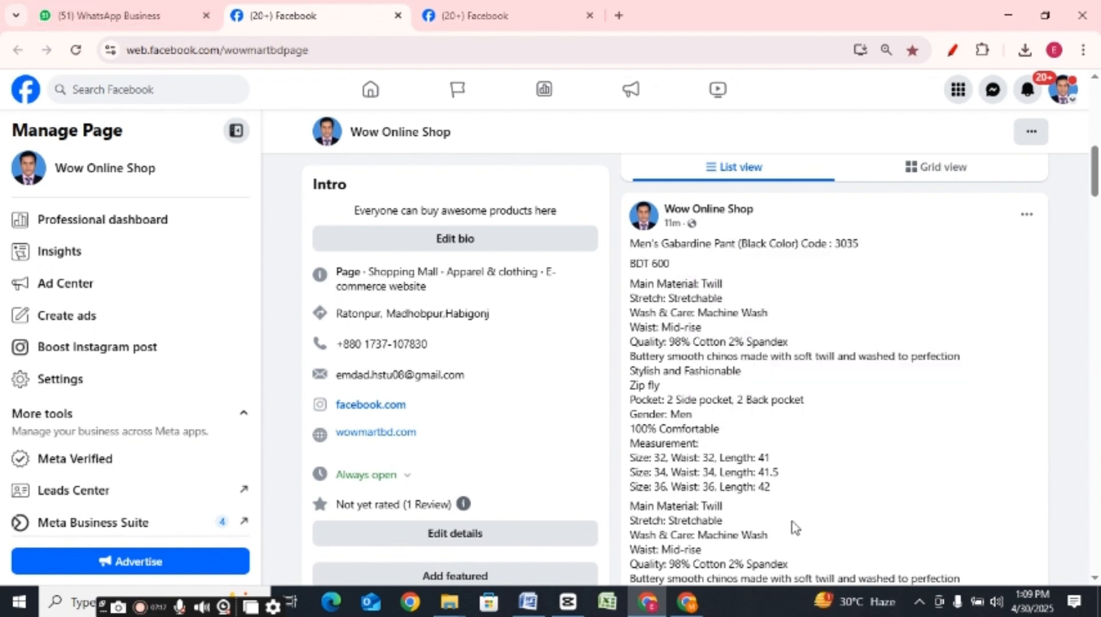
{"action": "left_click", "coordinate": [687, 609]}
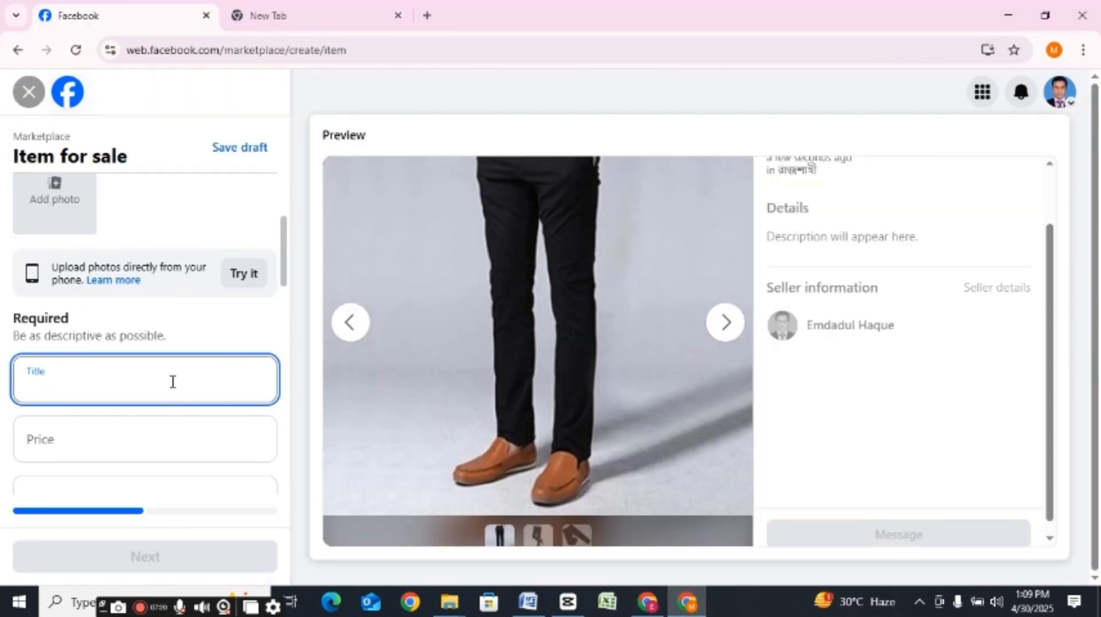
{"action": "key", "text": "ctrl+v"}
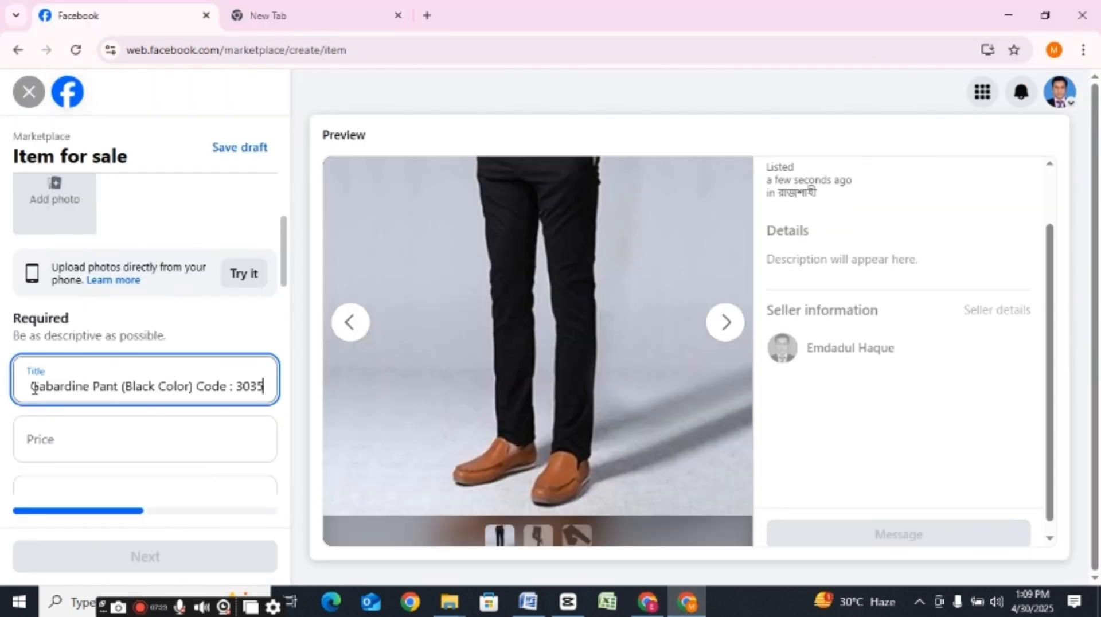
Step: Review the listing title in the form and preview, checking its product name and its code part
{"action": "left_click_drag", "start_coordinate": [32, 388], "coordinate": [352, 421]}
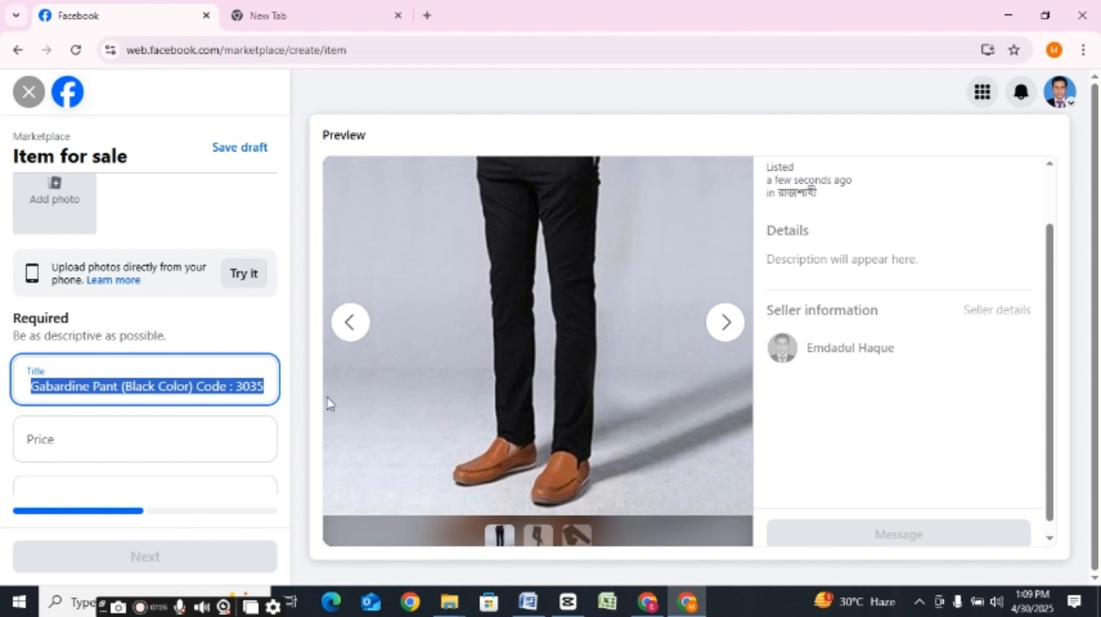
{"action": "left_click", "coordinate": [150, 383]}
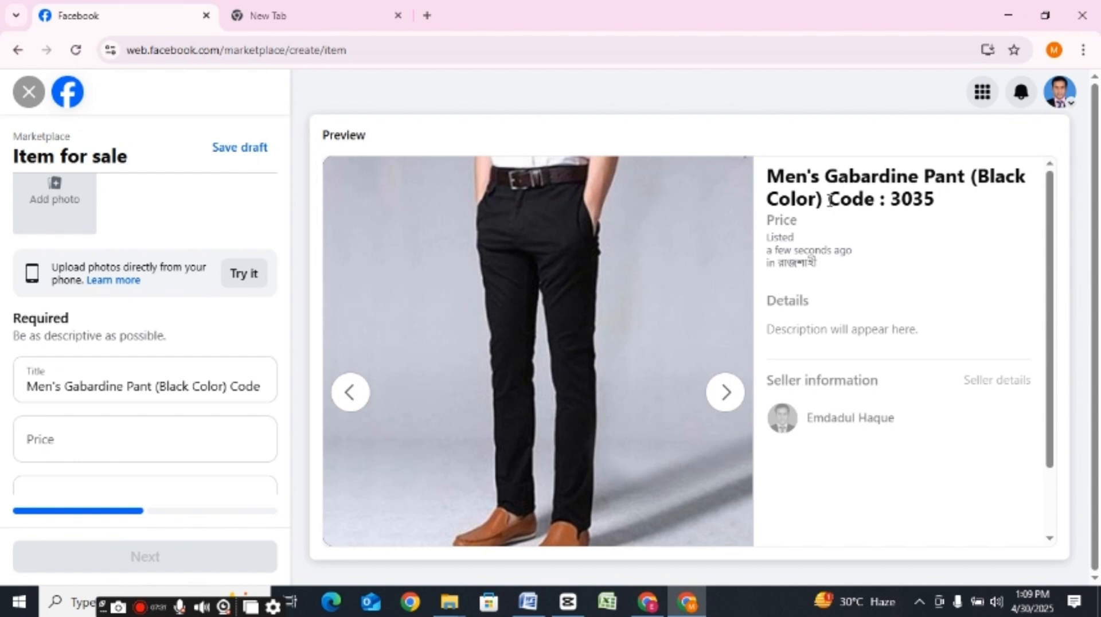
{"action": "left_click_drag", "start_coordinate": [830, 199], "coordinate": [973, 203]}
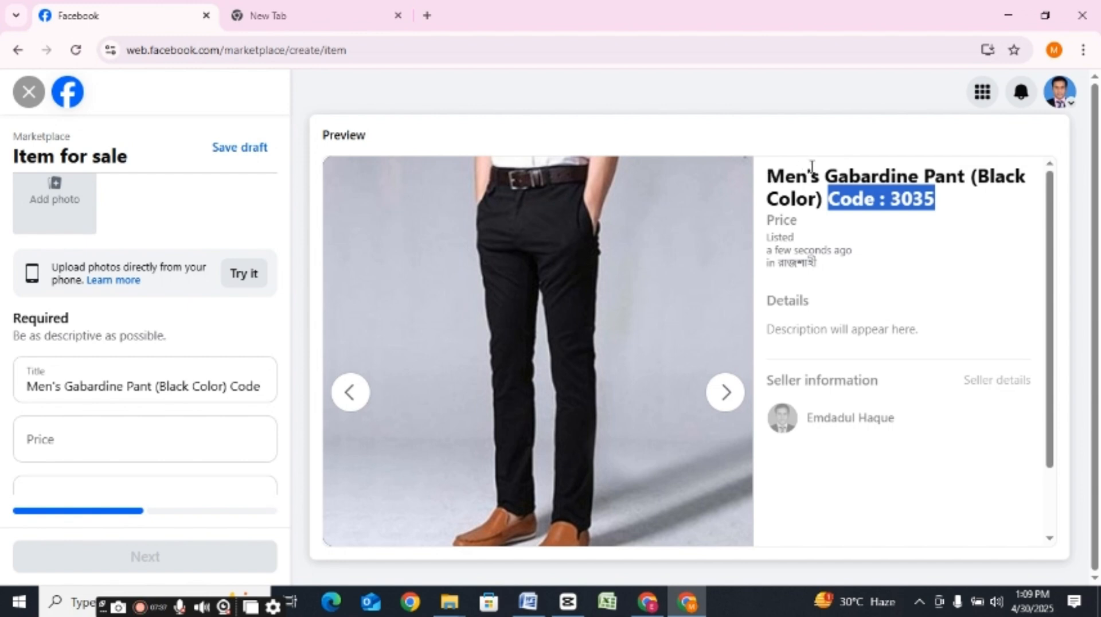
{"action": "left_click", "coordinate": [977, 228]}
{"action": "left_click_drag", "start_coordinate": [821, 200], "coordinate": [754, 183]}
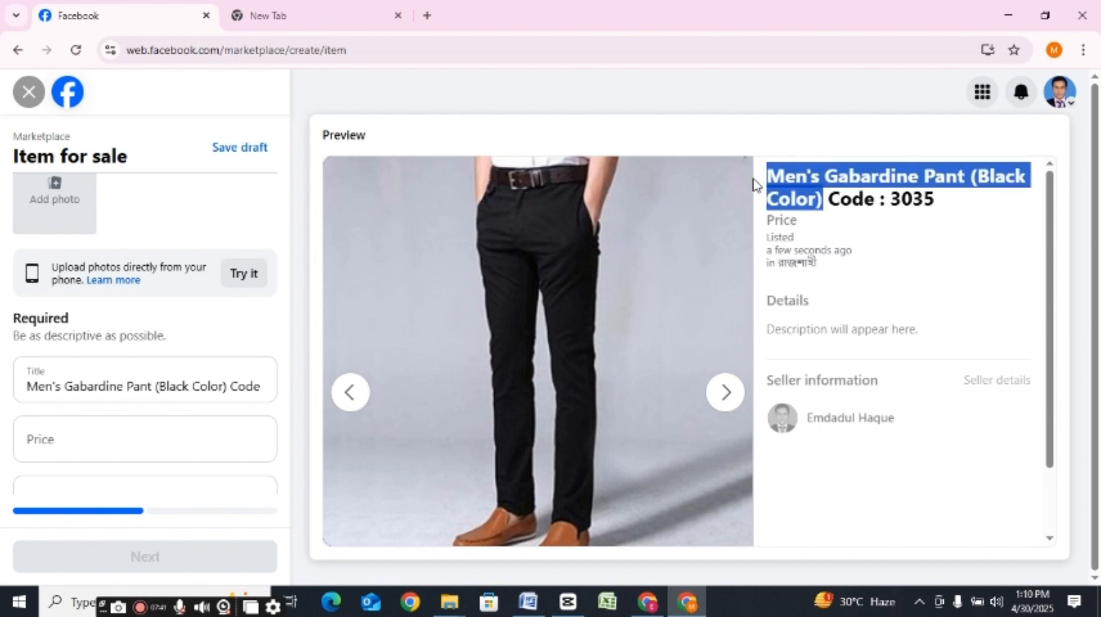
{"action": "left_click", "coordinate": [948, 270]}
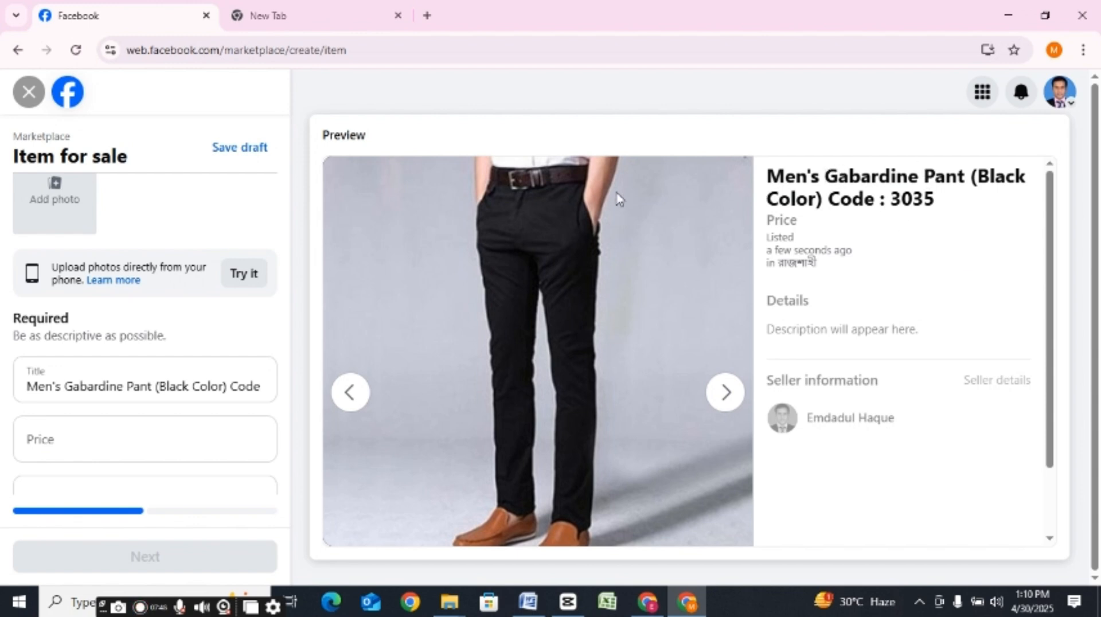
Step: Insert the word "Awesome" at the start of the listing title
{"action": "left_click", "coordinate": [46, 386]}
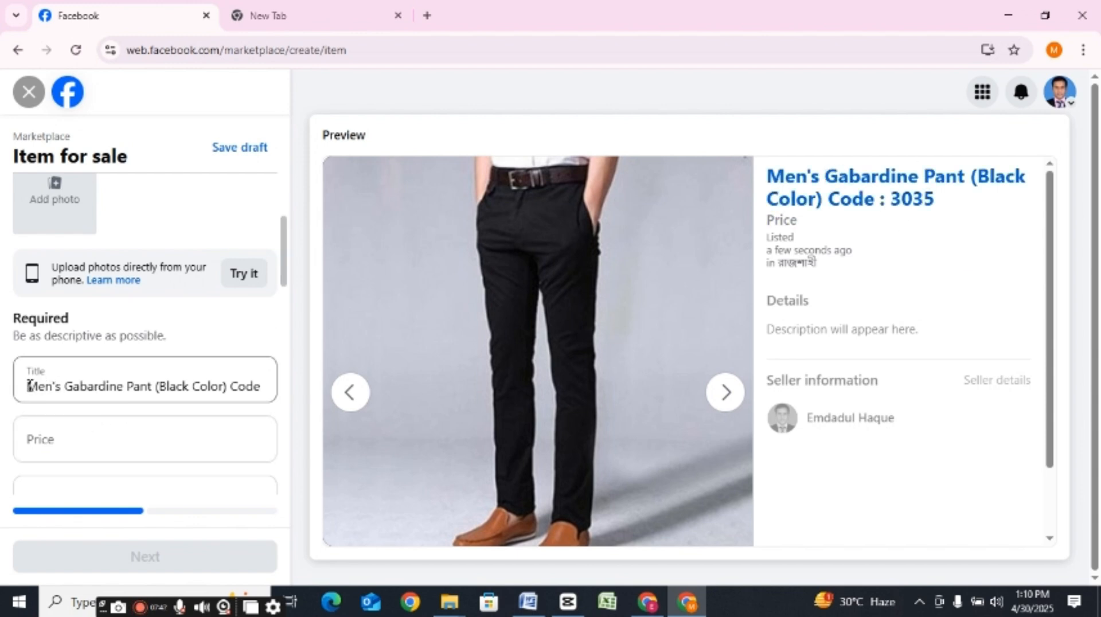
{"action": "left_click", "coordinate": [29, 386]}
{"action": "type", "text": "Aweso"}
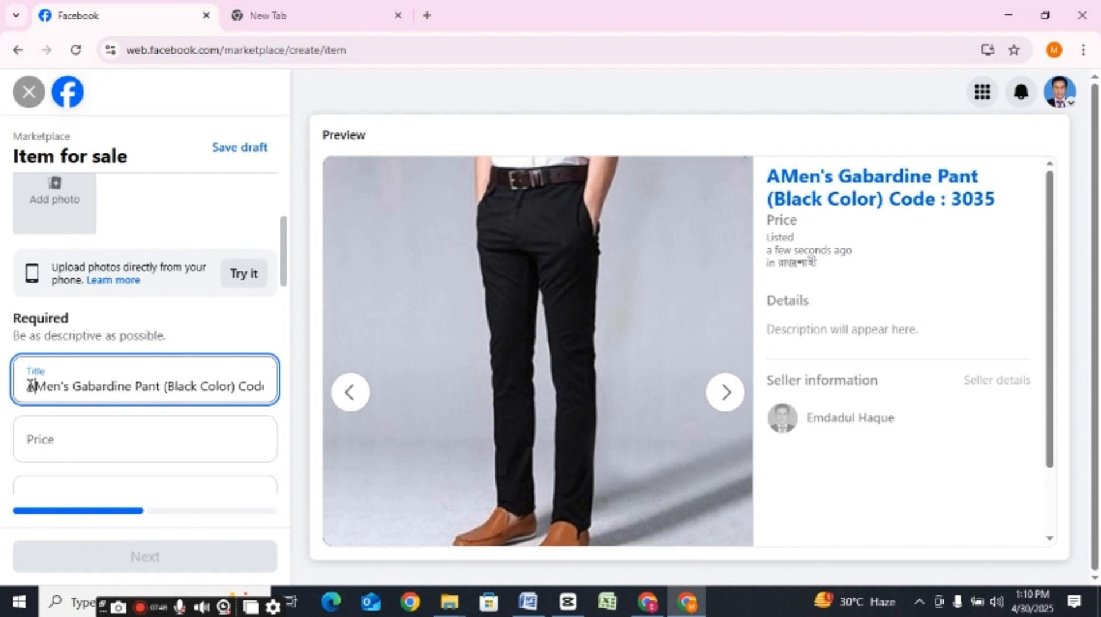
{"action": "type", "text": "me"}
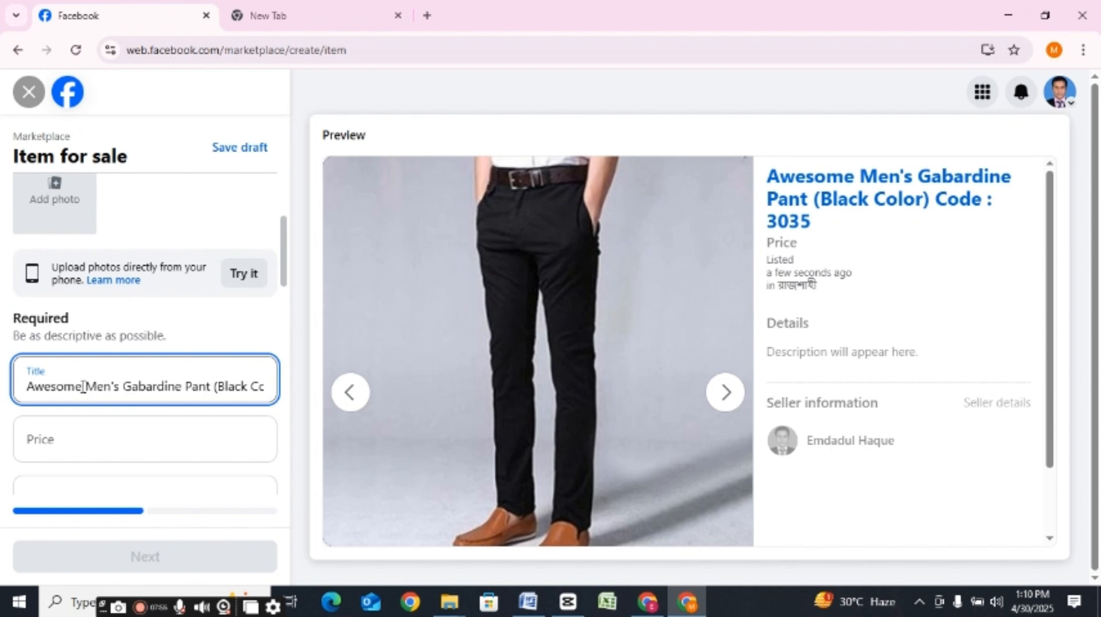
Step: Change the first word of the listing title to "Attractive"
{"action": "left_click_drag", "start_coordinate": [82, 384], "coordinate": [26, 389]}
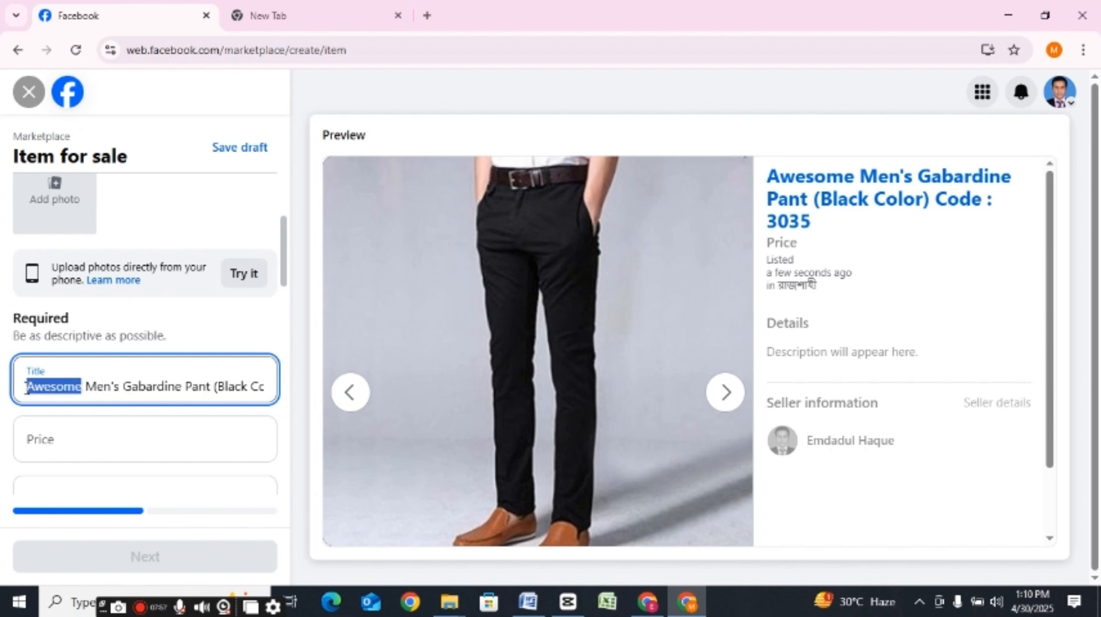
{"action": "type", "text": "Attra"}
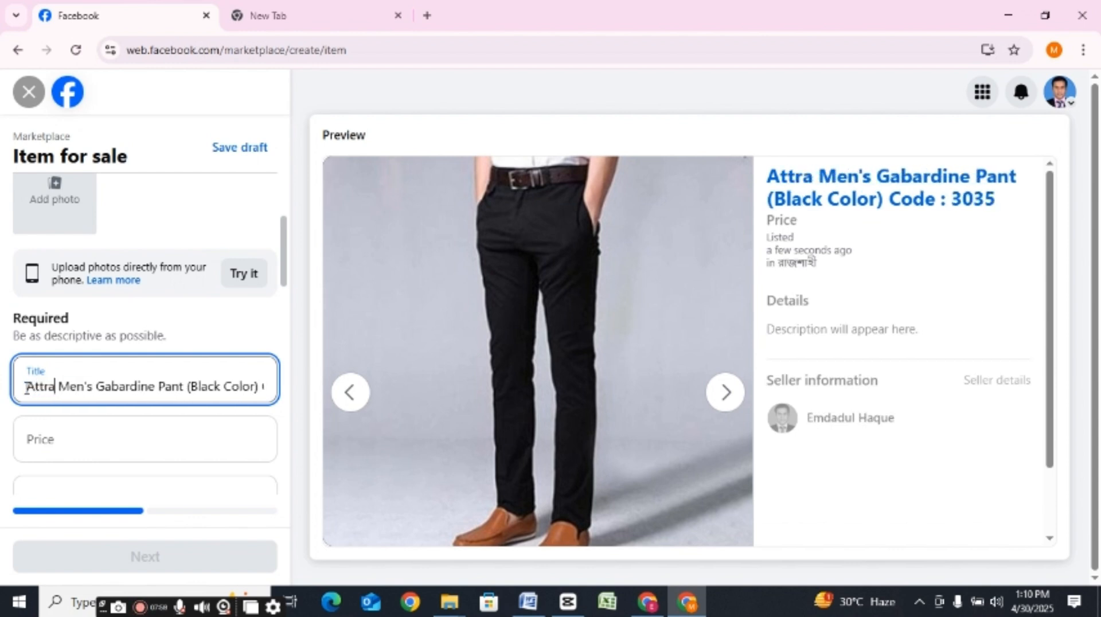
{"action": "type", "text": "ctive"}
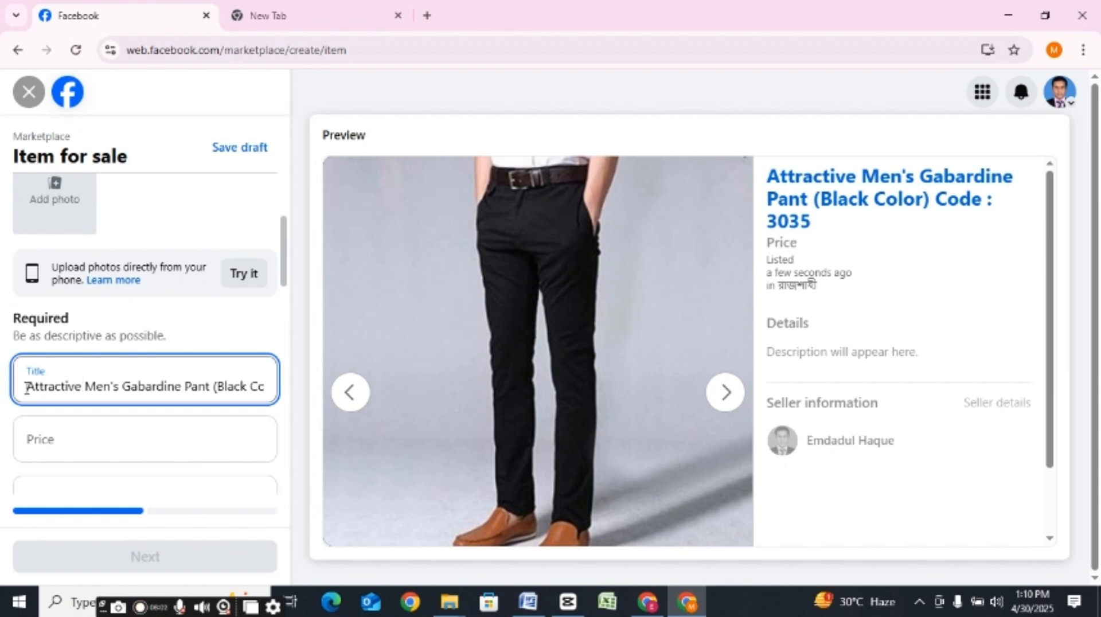
Step: Change the first word of the listing title from "Attractive" to "Excellent"
{"action": "key", "text": "BackSpace"}
{"action": "key", "text": "BackSpace"}
{"action": "key", "text": "BackSpace"}
{"action": "key", "text": "BackSpace"}
{"action": "key", "text": "BackSpace"}
{"action": "key", "text": "BackSpace"}
{"action": "key", "text": "BackSpace"}
{"action": "key", "text": "BackSpace"}
{"action": "key", "text": "BackSpace"}
{"action": "key", "text": "BackSpace"}
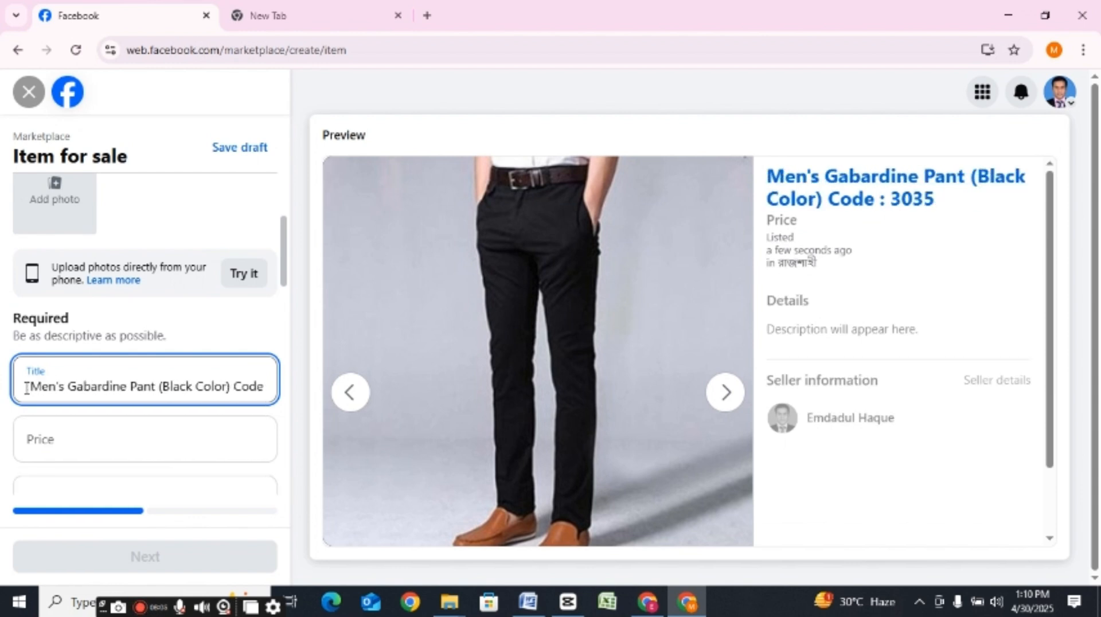
{"action": "type", "text": "Ex "}
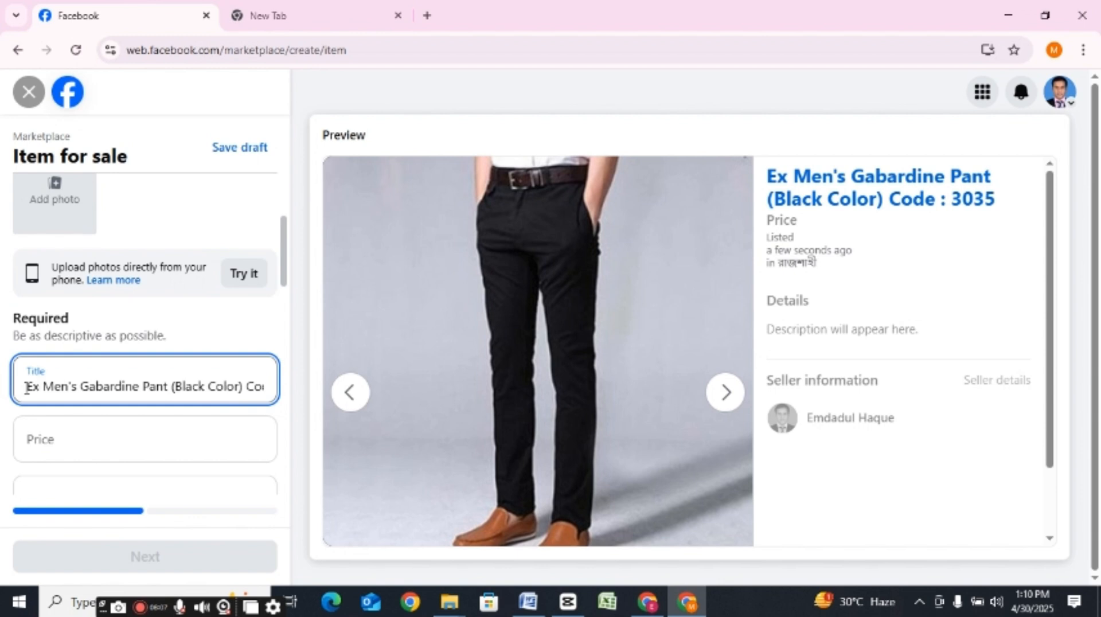
{"action": "type", "text": "cellent"}
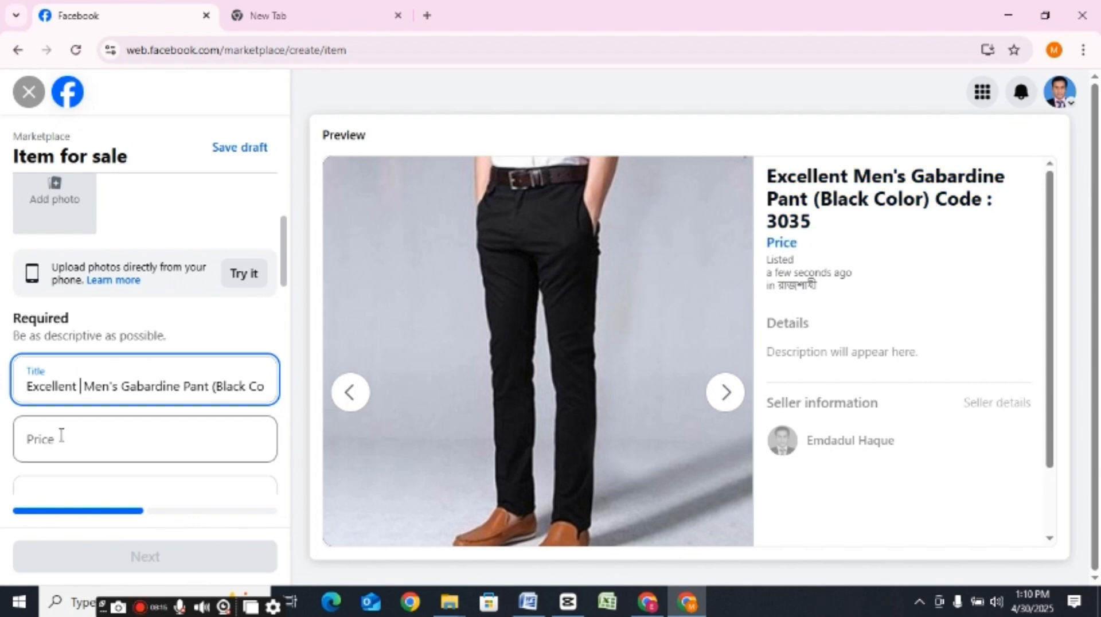
Step: Check the pant's price in the Wow Online Shop post and set the listing's Price to 600
{"action": "left_click", "coordinate": [59, 455]}
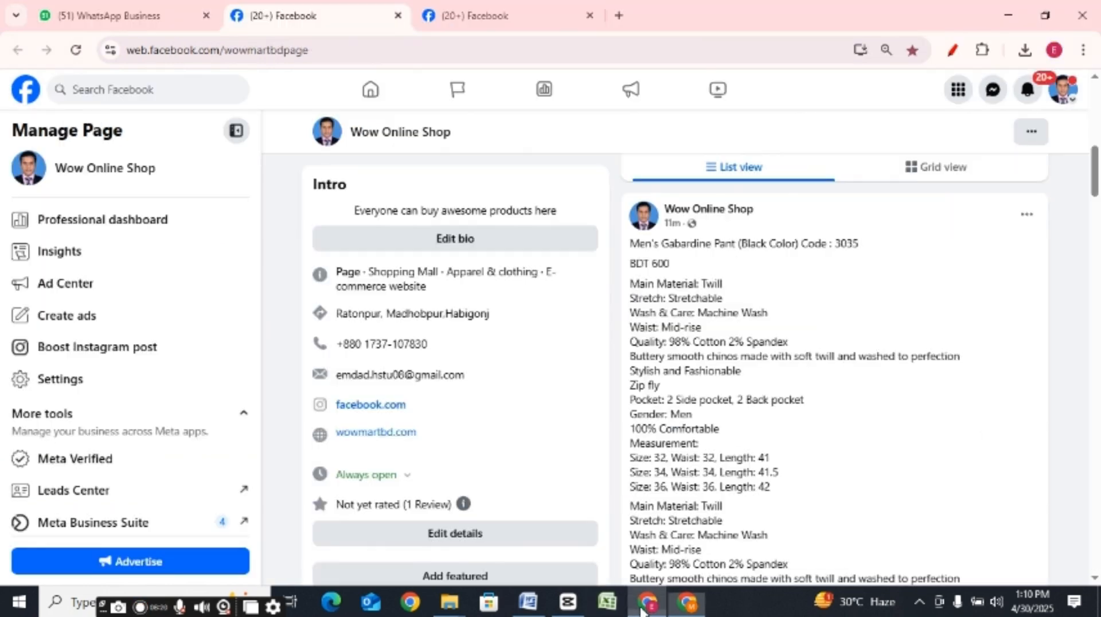
{"action": "left_click", "coordinate": [647, 602]}
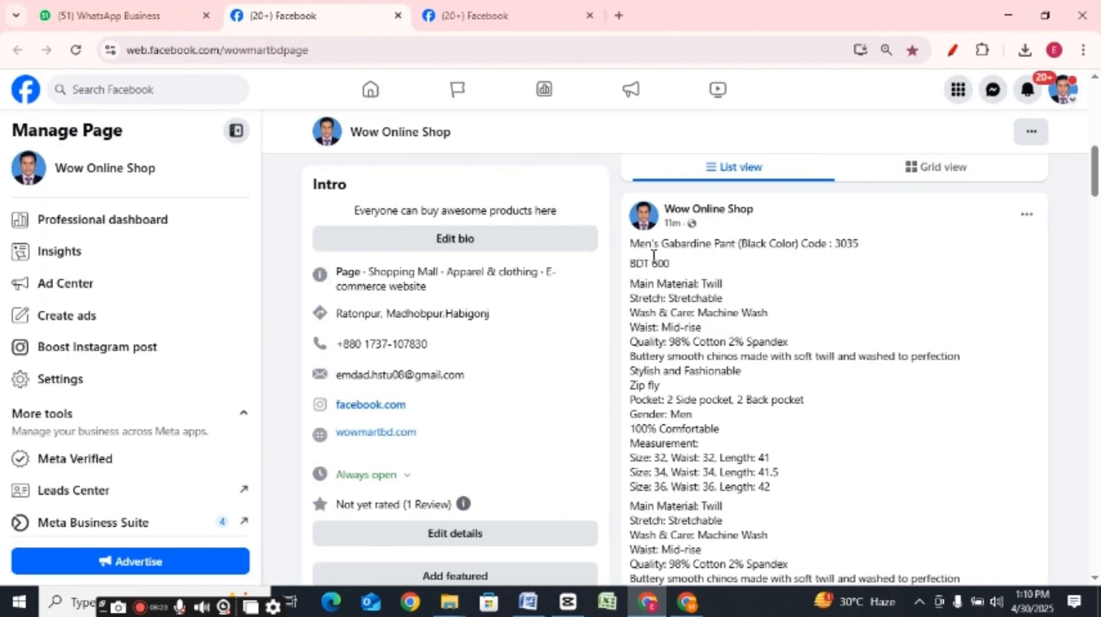
{"action": "left_click", "coordinate": [686, 607]}
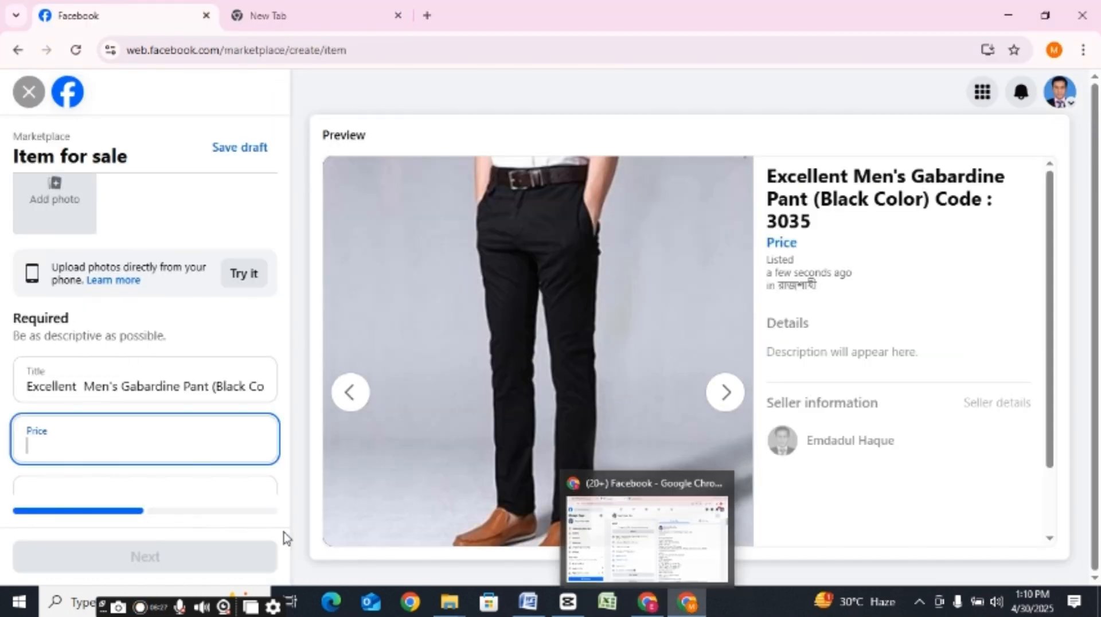
{"action": "type", "text": "600"}
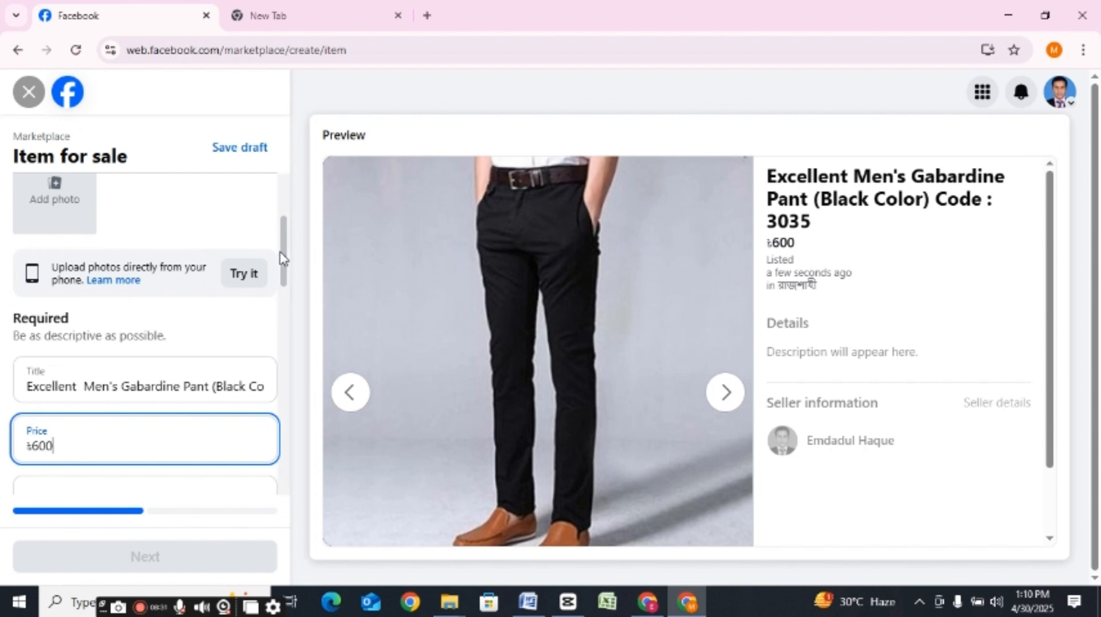
Step: Set the listing's category to Men's clothing & shoes and its condition to New
{"action": "left_click_drag", "start_coordinate": [280, 256], "coordinate": [297, 323]}
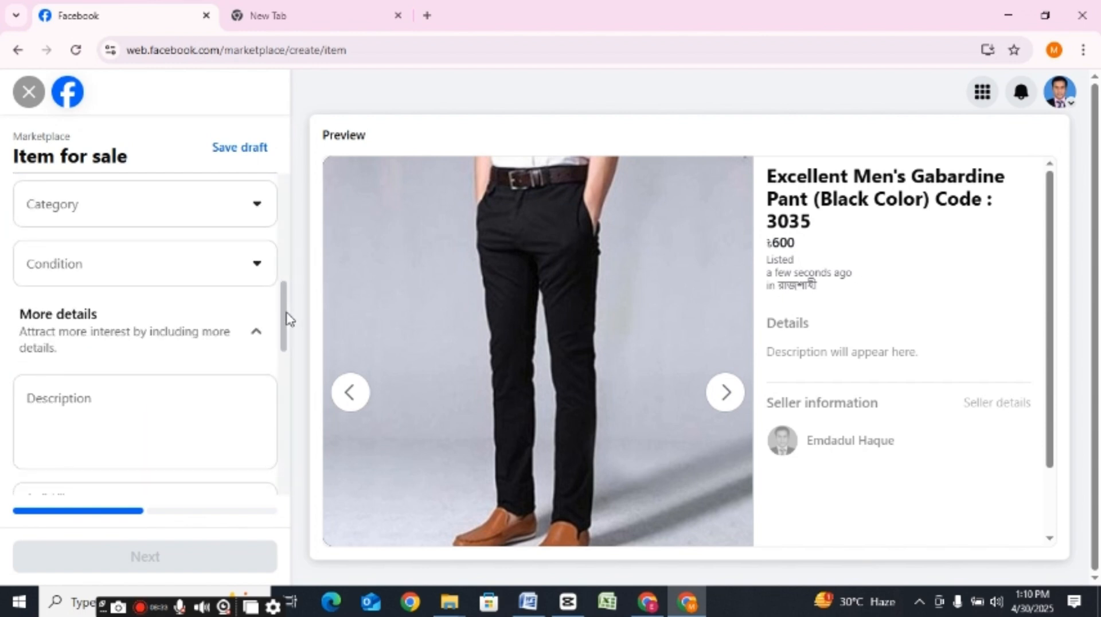
{"action": "scroll", "coordinate": [286, 315], "scroll_direction": "up", "scroll_amount": 1}
{"action": "left_click", "coordinate": [151, 265]}
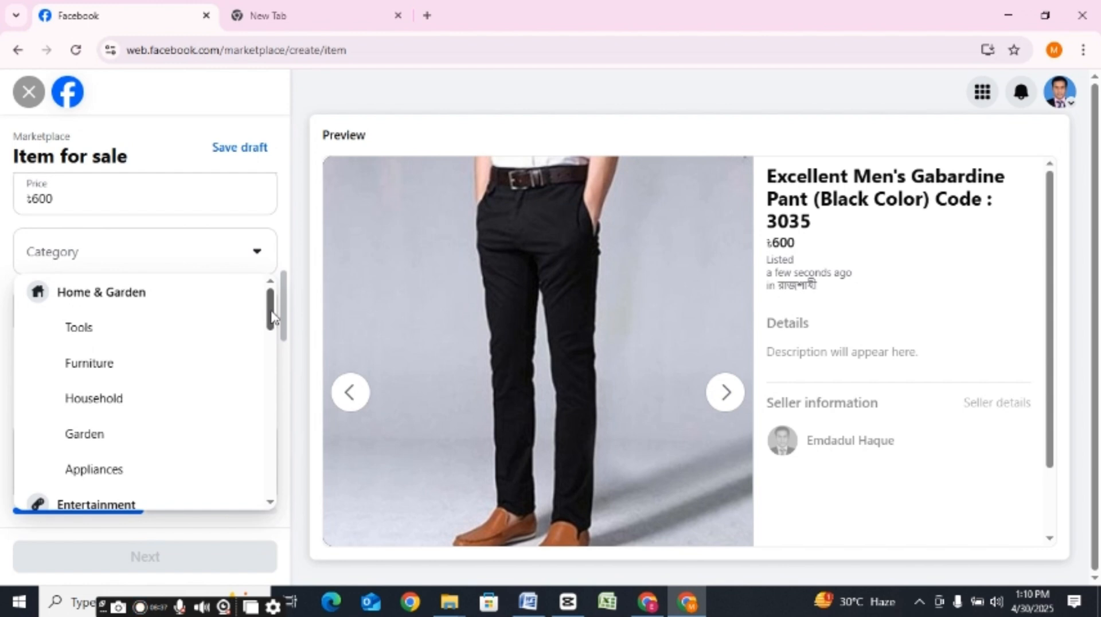
{"action": "left_click_drag", "start_coordinate": [273, 317], "coordinate": [277, 379]}
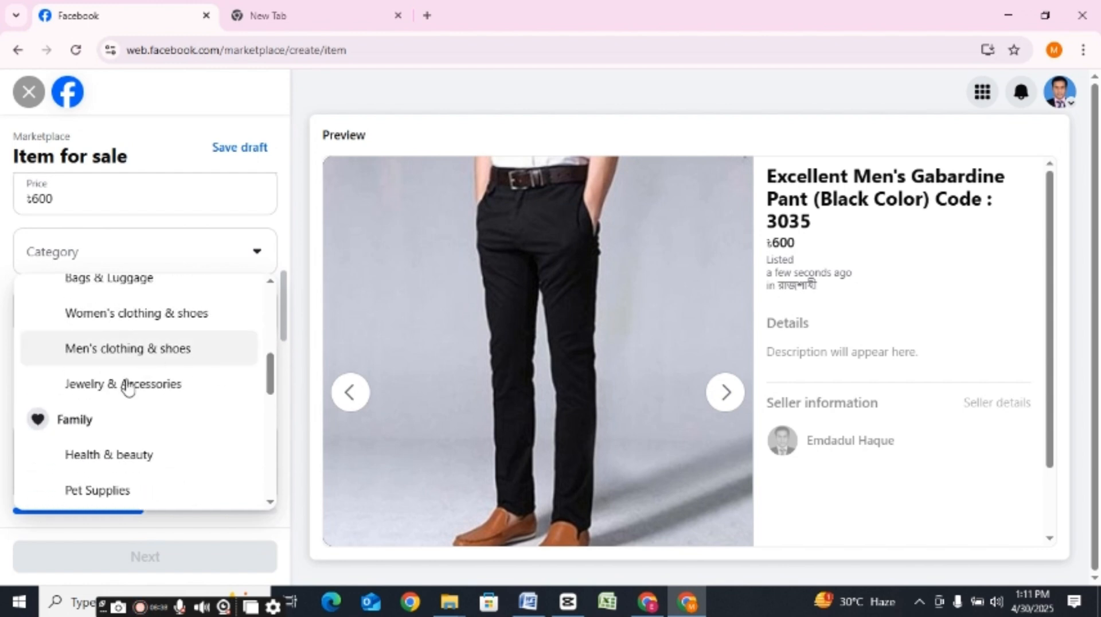
{"action": "left_click", "coordinate": [130, 355]}
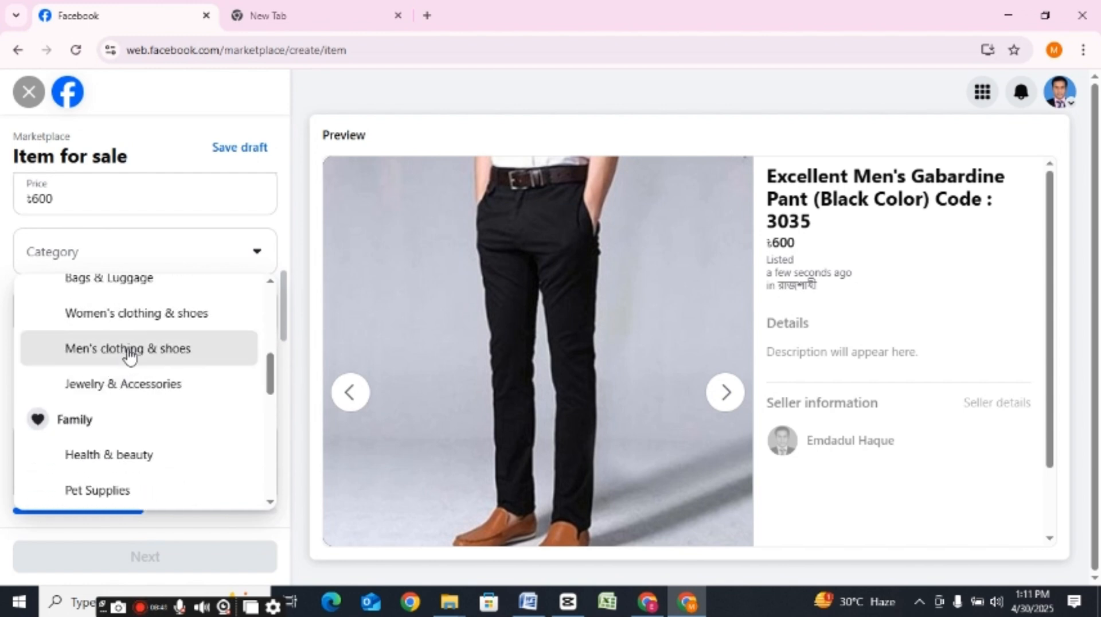
{"action": "left_click", "coordinate": [94, 312]}
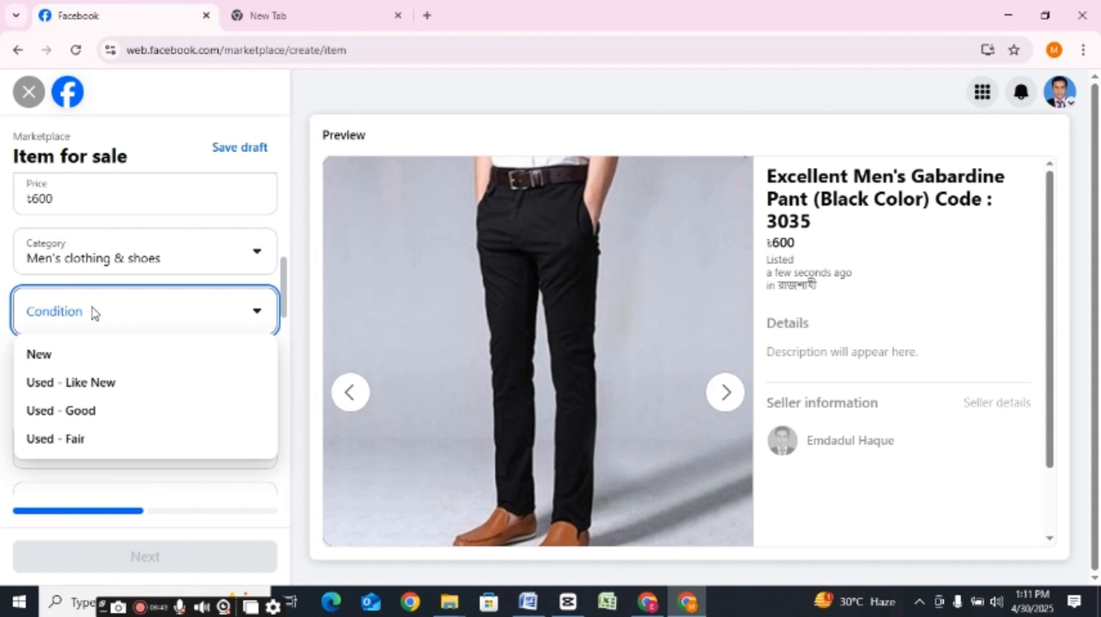
{"action": "left_click", "coordinate": [53, 363]}
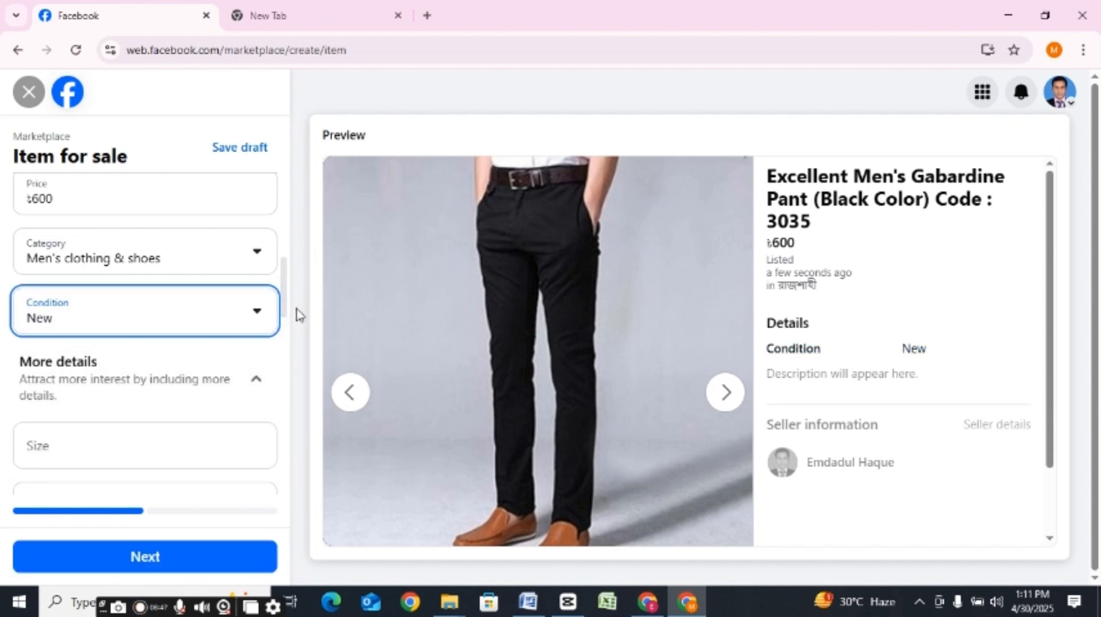
Step: Copy the product details, from Main Material through the size measurements, from the gabardine pant post on the Wow Online Shop page
{"action": "left_click_drag", "start_coordinate": [281, 299], "coordinate": [288, 344]}
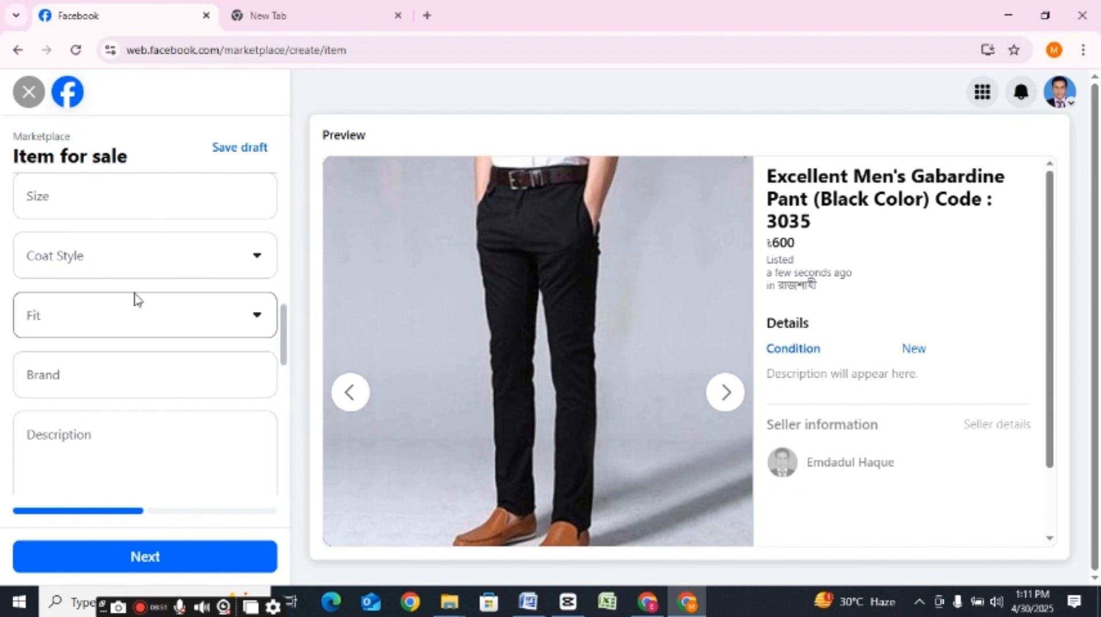
{"action": "mouse_move", "coordinate": [284, 344]}
{"action": "left_mouse_down"}
{"action": "mouse_move", "coordinate": [283, 315]}
{"action": "mouse_move", "coordinate": [290, 353]}
{"action": "mouse_move", "coordinate": [290, 297]}
{"action": "mouse_move", "coordinate": [298, 346]}
{"action": "left_mouse_up"}
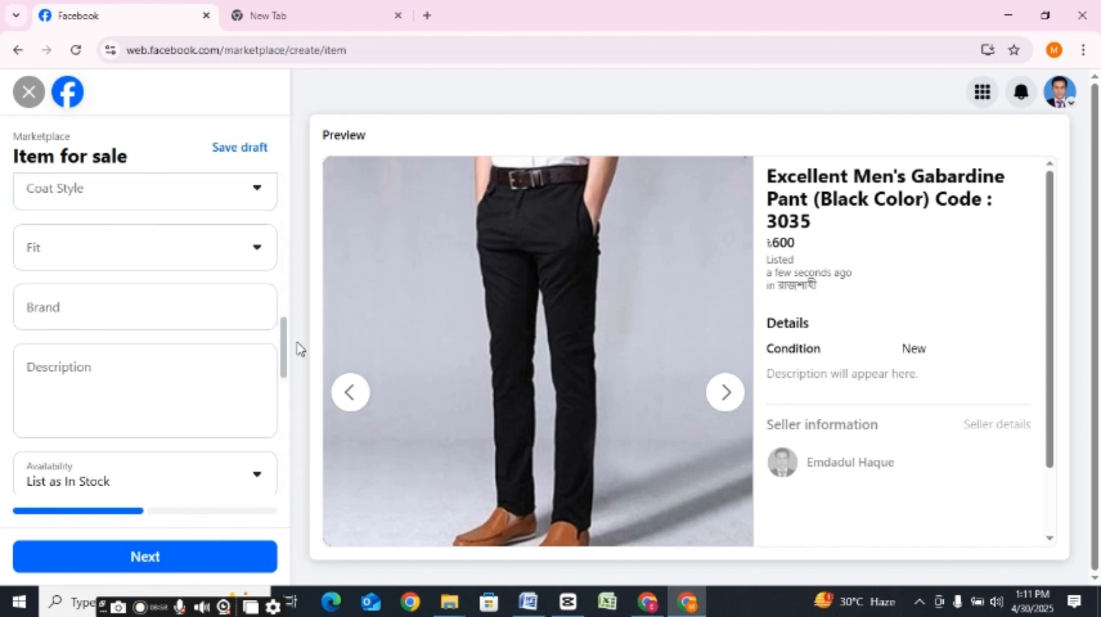
{"action": "left_click", "coordinate": [170, 387]}
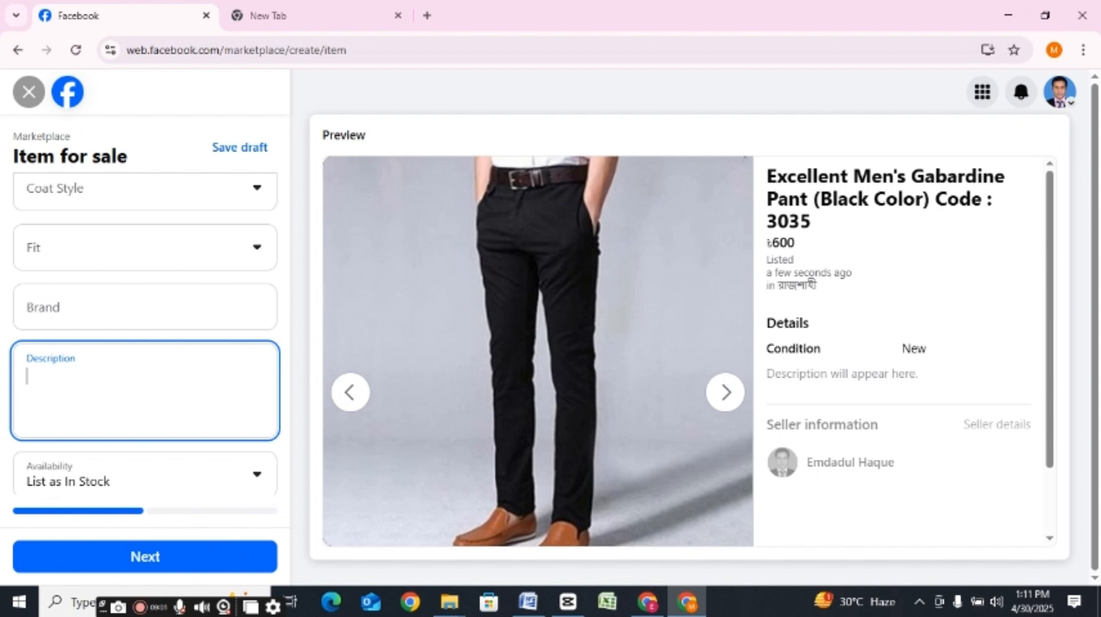
{"action": "left_click", "coordinate": [656, 608]}
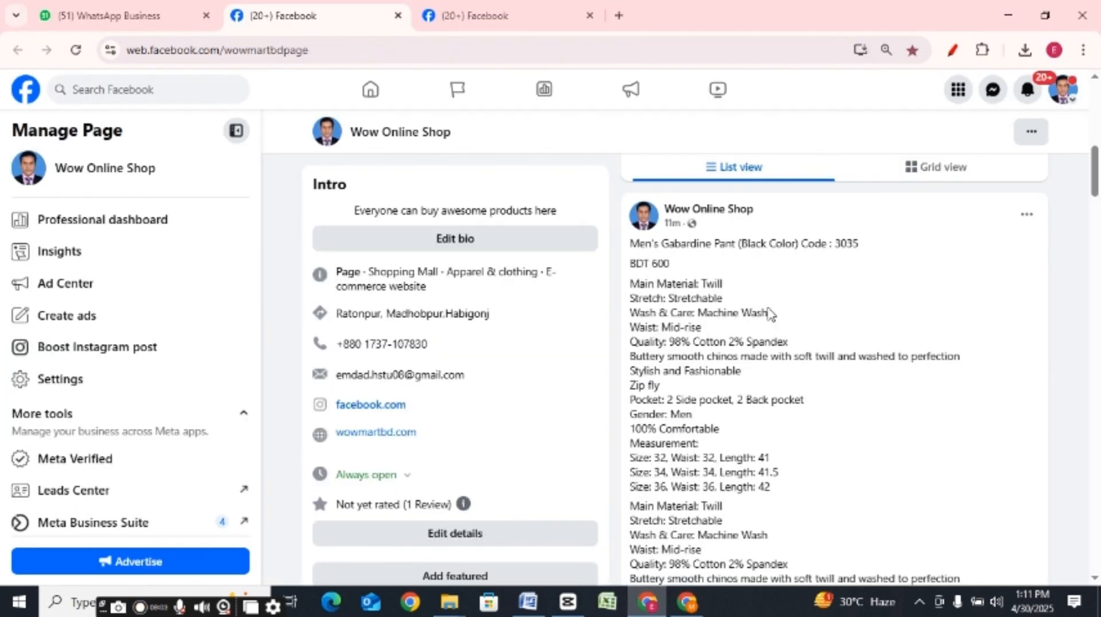
{"action": "left_click_drag", "start_coordinate": [1095, 196], "coordinate": [1094, 165]}
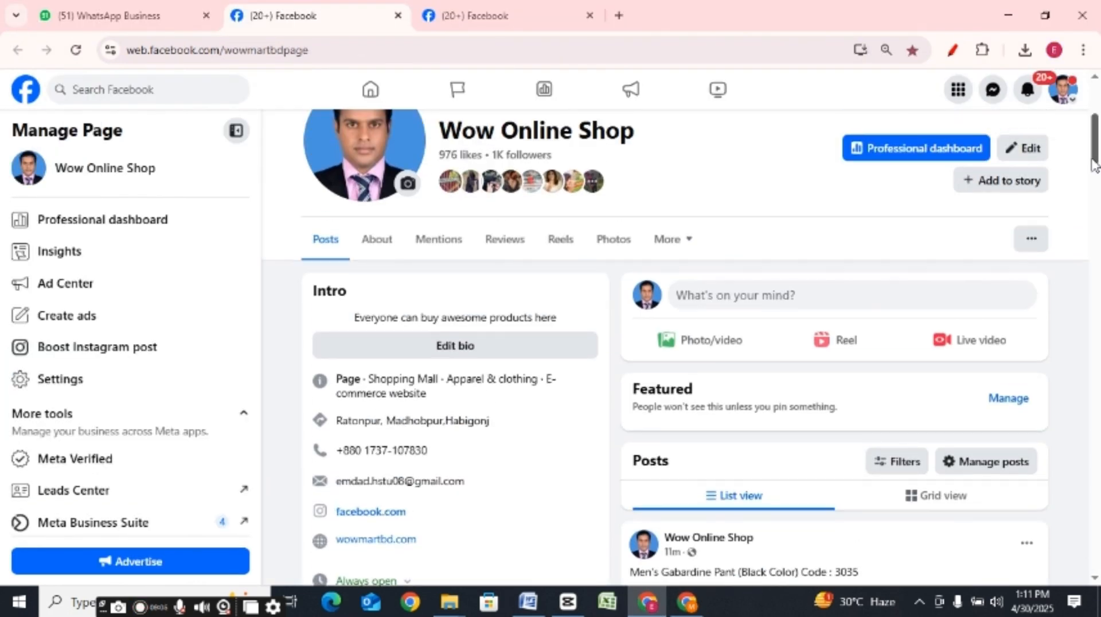
{"action": "scroll", "coordinate": [1094, 165], "scroll_direction": "down", "scroll_amount": 6}
{"action": "left_click_drag", "start_coordinate": [561, 228], "coordinate": [797, 592]}
{"action": "scroll", "coordinate": [821, 410], "scroll_direction": "down", "scroll_amount": 3}
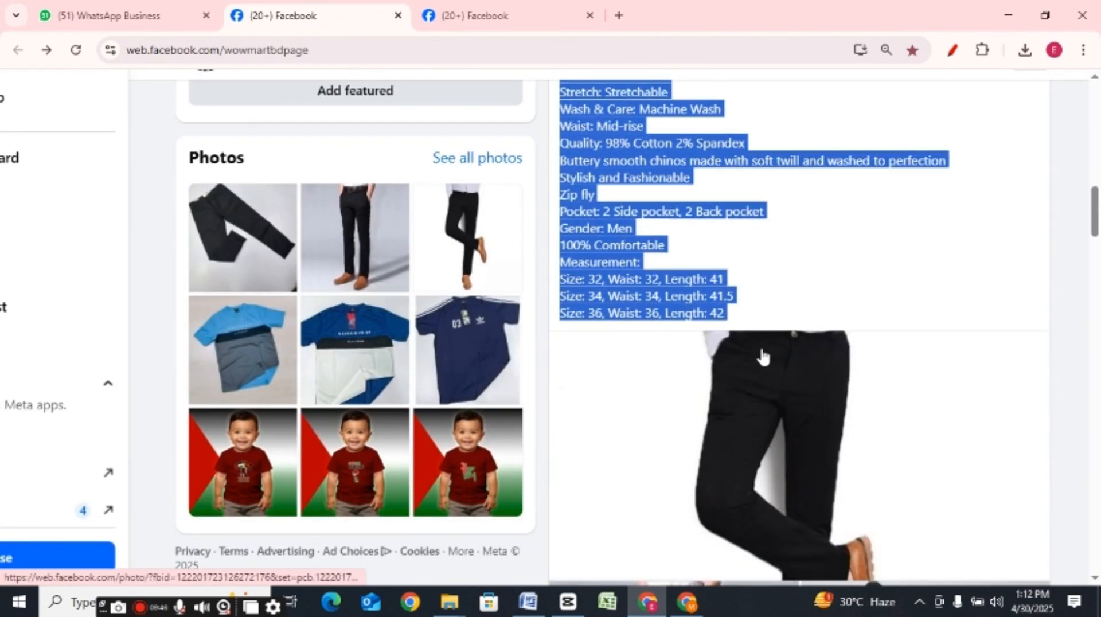
{"action": "right_click", "coordinate": [631, 303]}
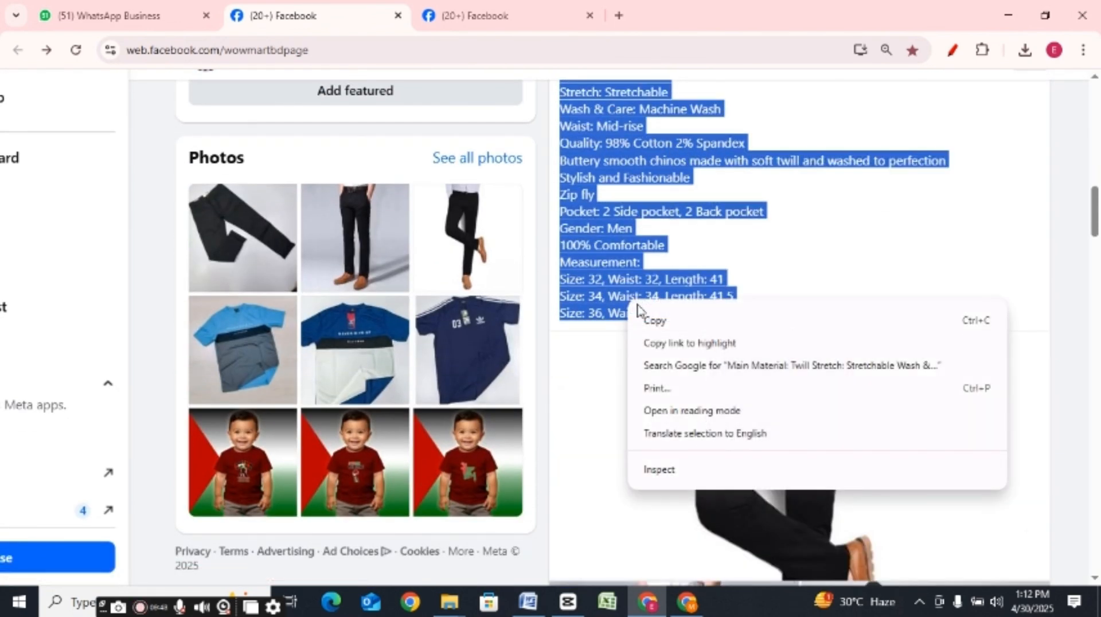
{"action": "left_click", "coordinate": [665, 321]}
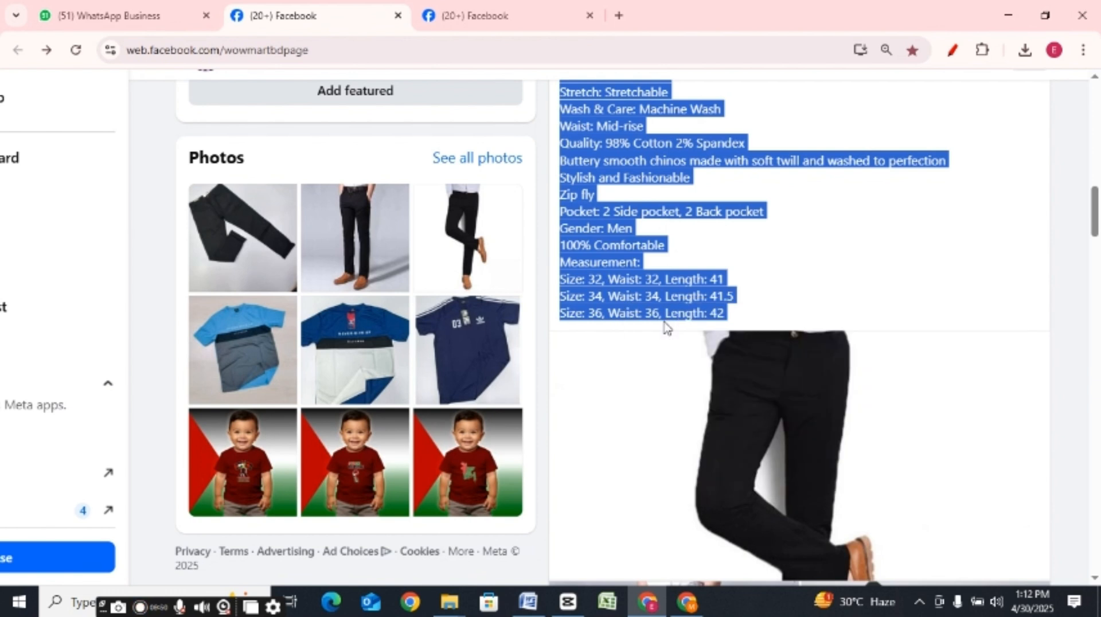
Step: Paste the copied product details into the Marketplace listing's Description
{"action": "left_click", "coordinate": [688, 608]}
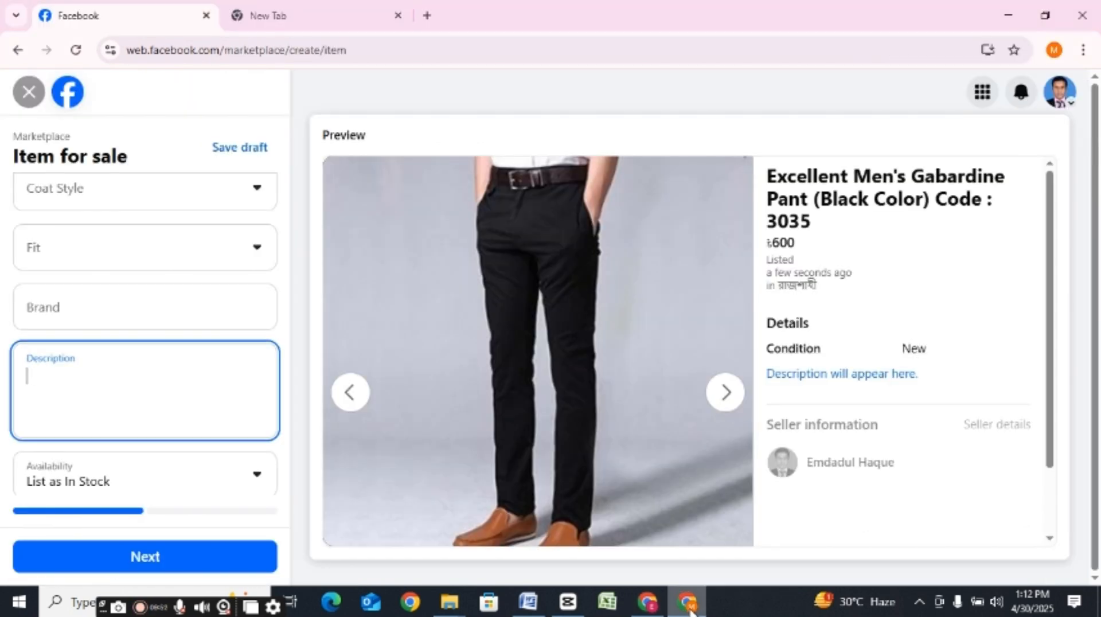
{"action": "left_click", "coordinate": [73, 295]}
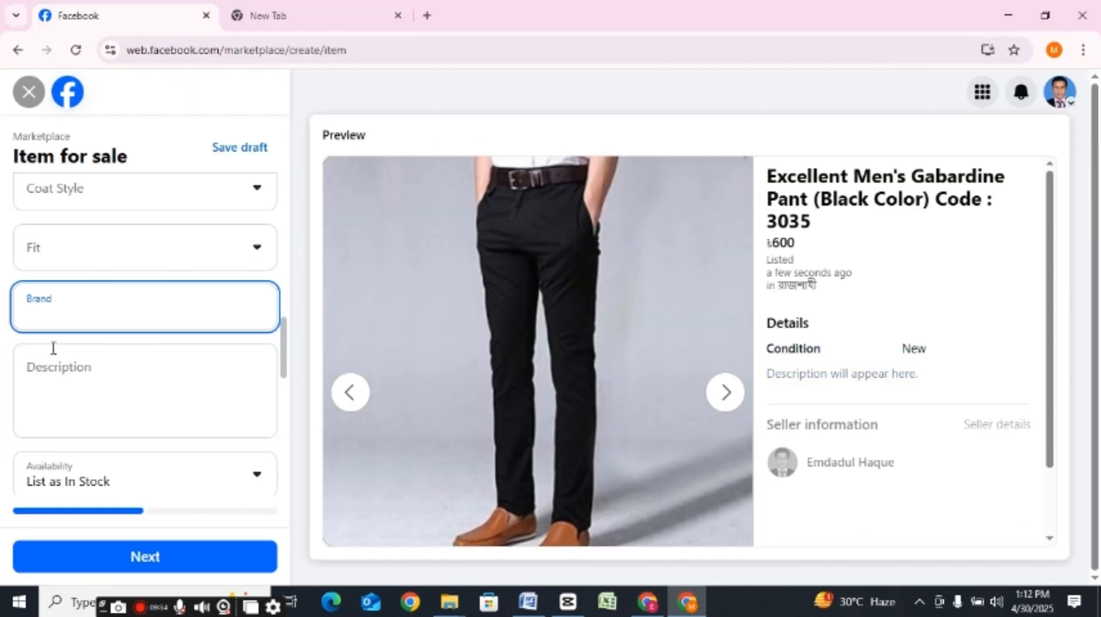
{"action": "left_click", "coordinate": [43, 373]}
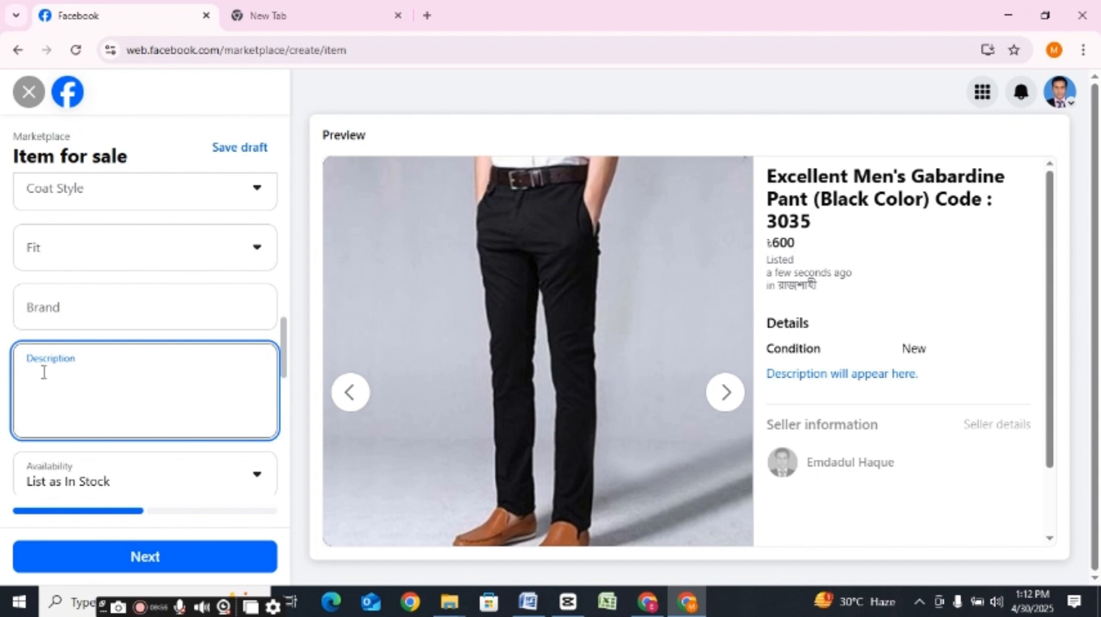
{"action": "key", "text": "ctrl+v"}
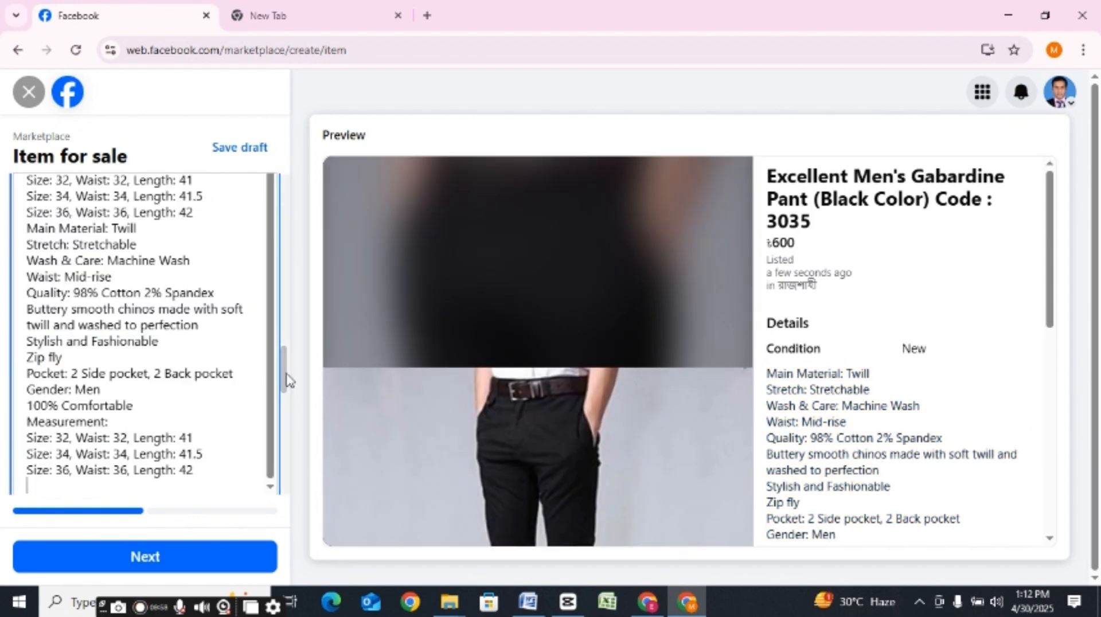
Step: Check the description in the form and preview, and add a blank line at the end of its text
{"action": "left_click_drag", "start_coordinate": [285, 369], "coordinate": [284, 327]}
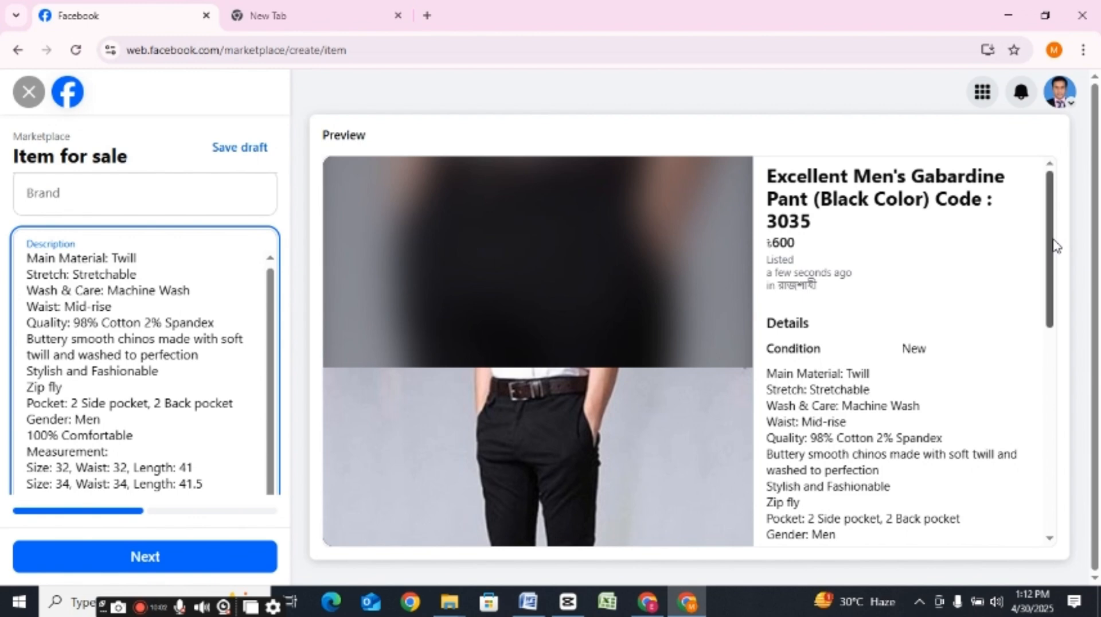
{"action": "left_click_drag", "start_coordinate": [1057, 247], "coordinate": [1096, 312]}
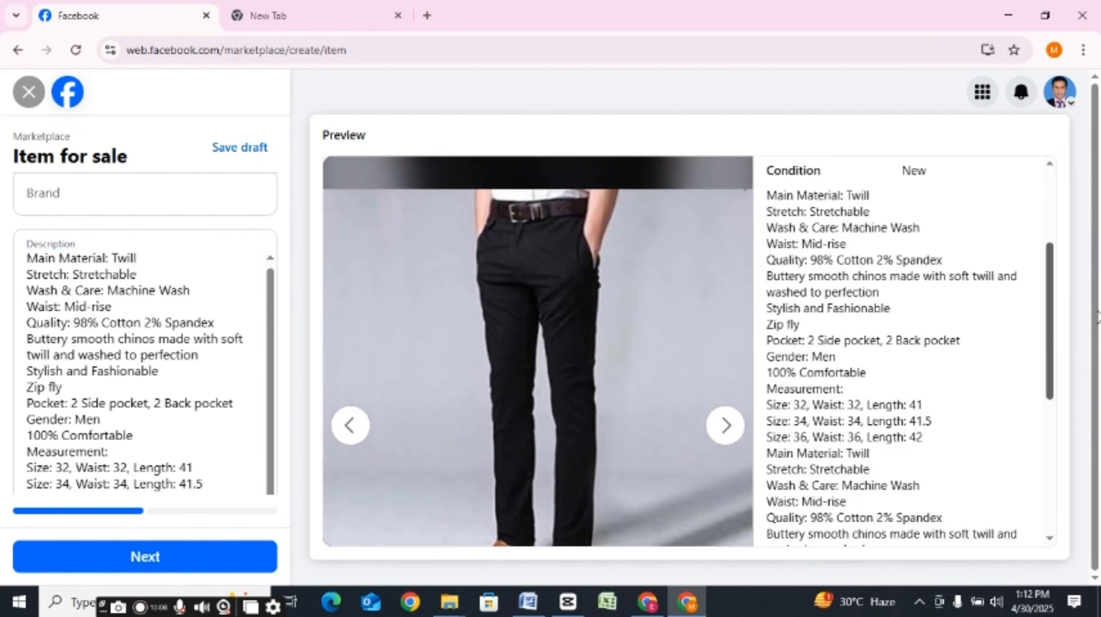
{"action": "left_click", "coordinate": [275, 352]}
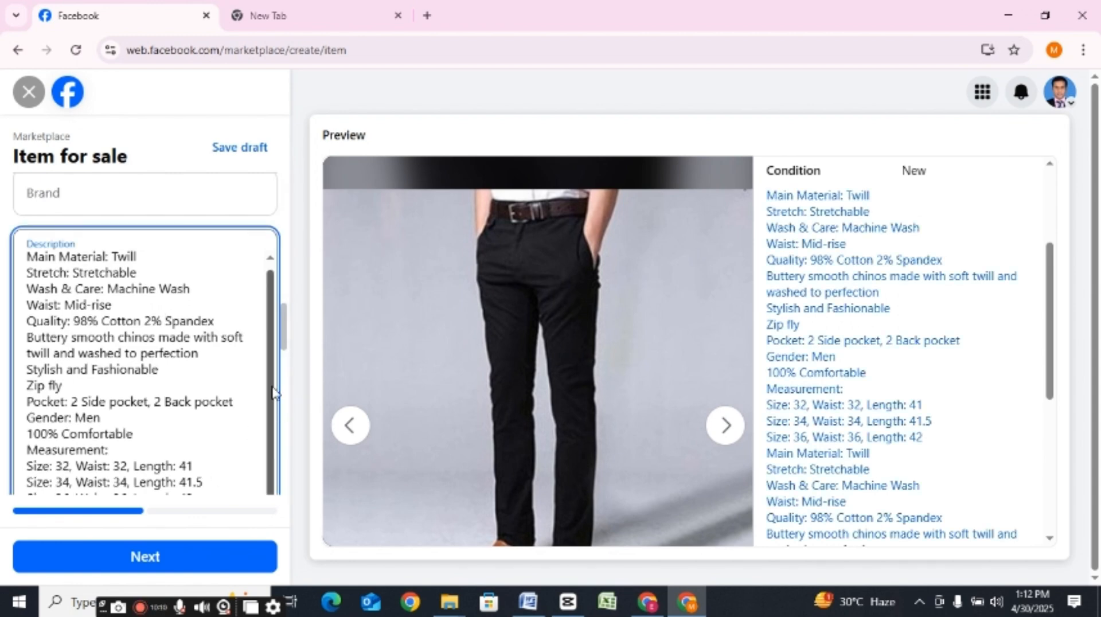
{"action": "scroll", "coordinate": [285, 338], "scroll_direction": "down", "scroll_amount": 5}
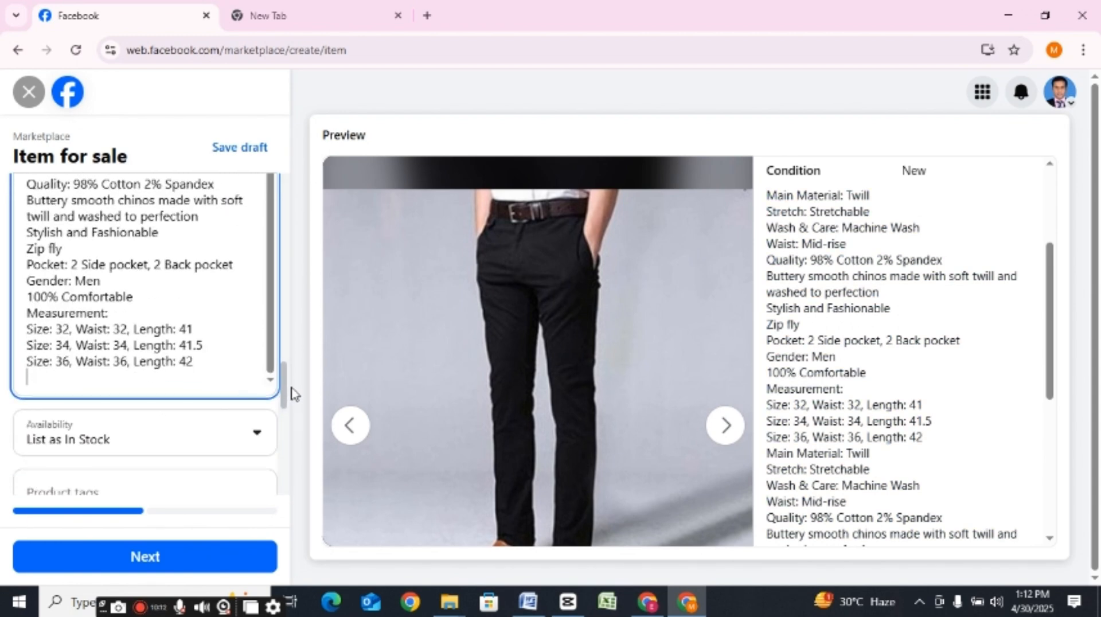
{"action": "scroll", "coordinate": [291, 394], "scroll_direction": "down", "scroll_amount": 1}
{"action": "key", "text": "Return"}
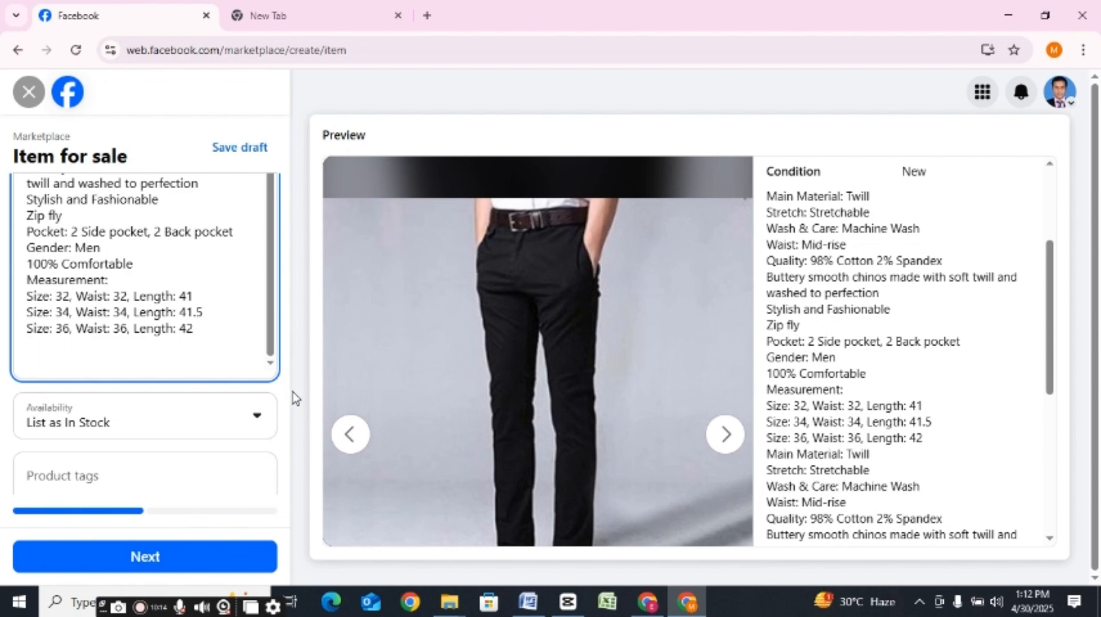
Step: Open the recent document "aaaaa" in Microsoft Word and copy its delivery charge and order contact lines
{"action": "left_click", "coordinate": [526, 602]}
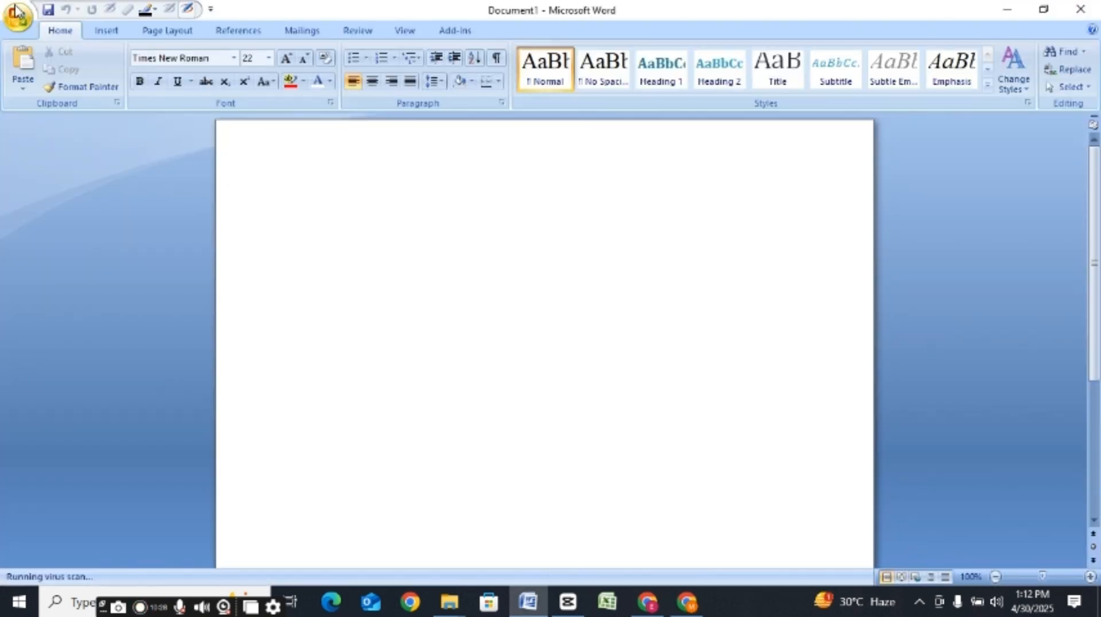
{"action": "left_click", "coordinate": [18, 12]}
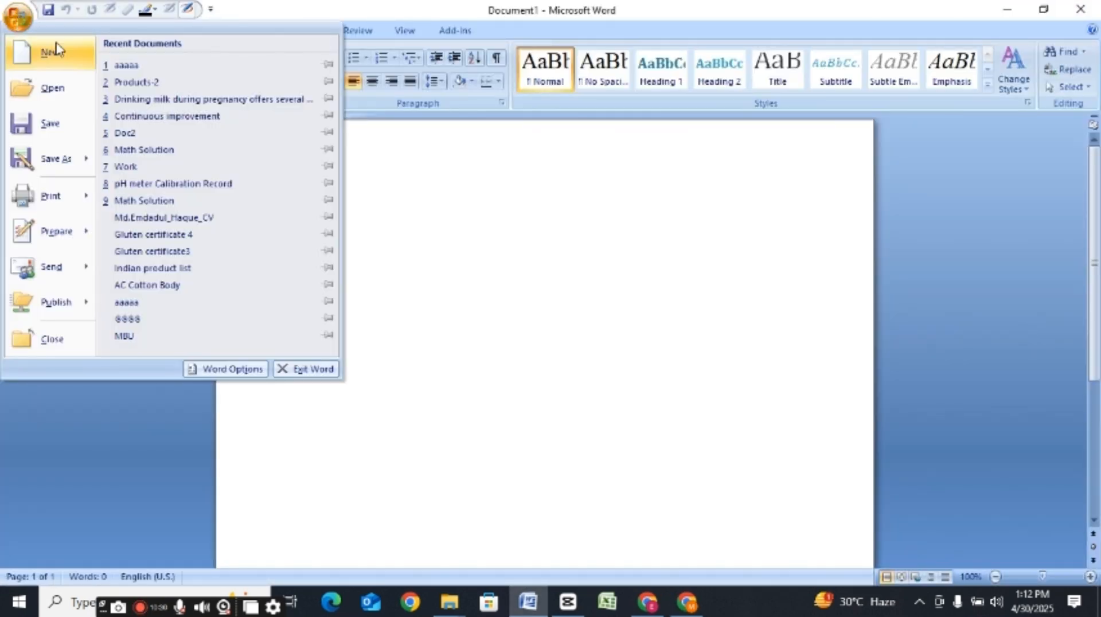
{"action": "left_click", "coordinate": [146, 65]}
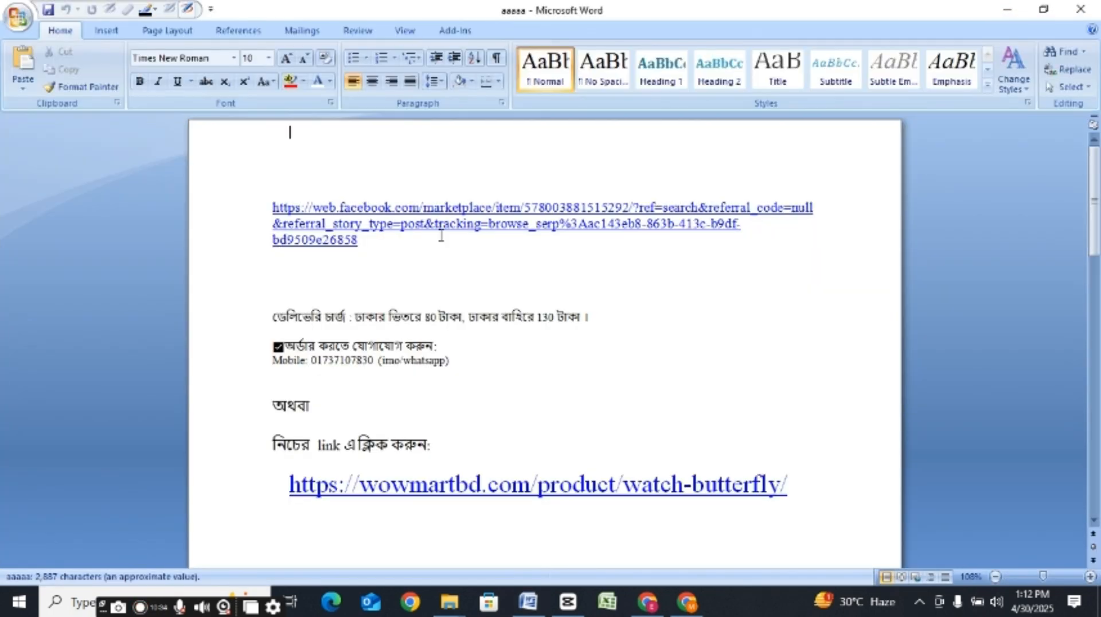
{"action": "left_click_drag", "start_coordinate": [461, 359], "coordinate": [294, 316]}
{"action": "right_click", "coordinate": [294, 314]}
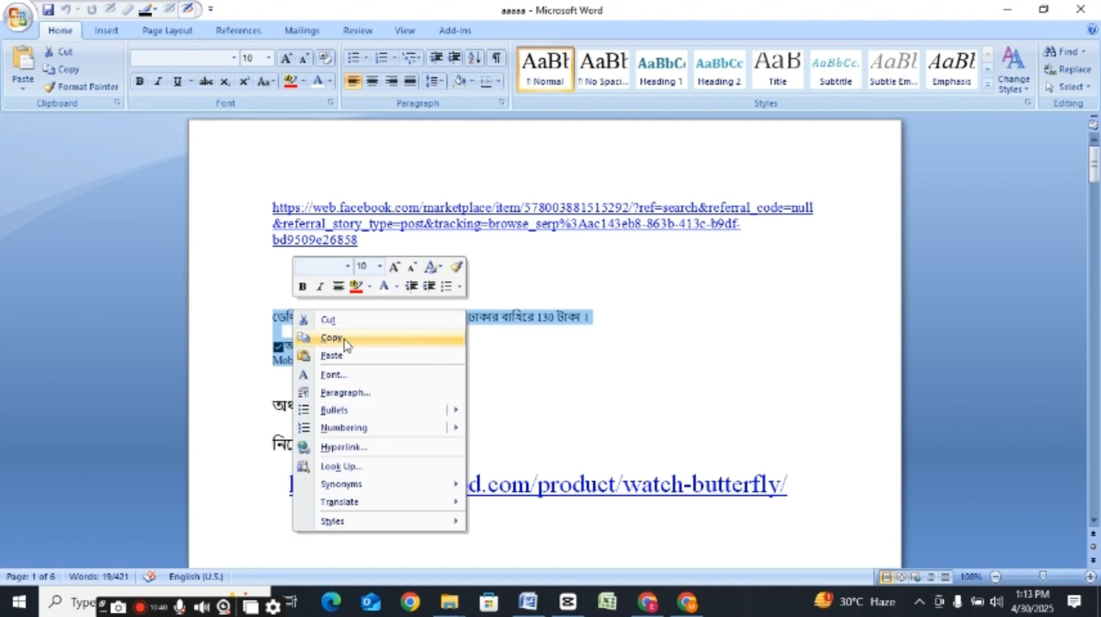
{"action": "left_click", "coordinate": [332, 337]}
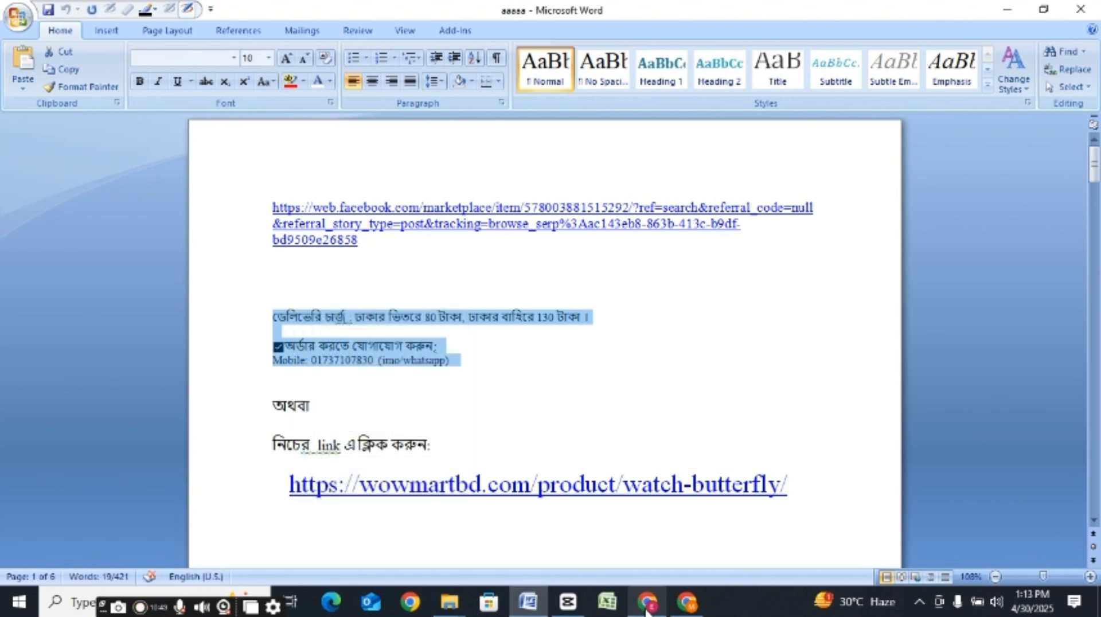
Step: Switch back to Chrome and paste the copied delivery charge and order contact lines at the end of the listing's Description
{"action": "left_click", "coordinate": [687, 602]}
{"action": "key", "text": "ctrl+v"}
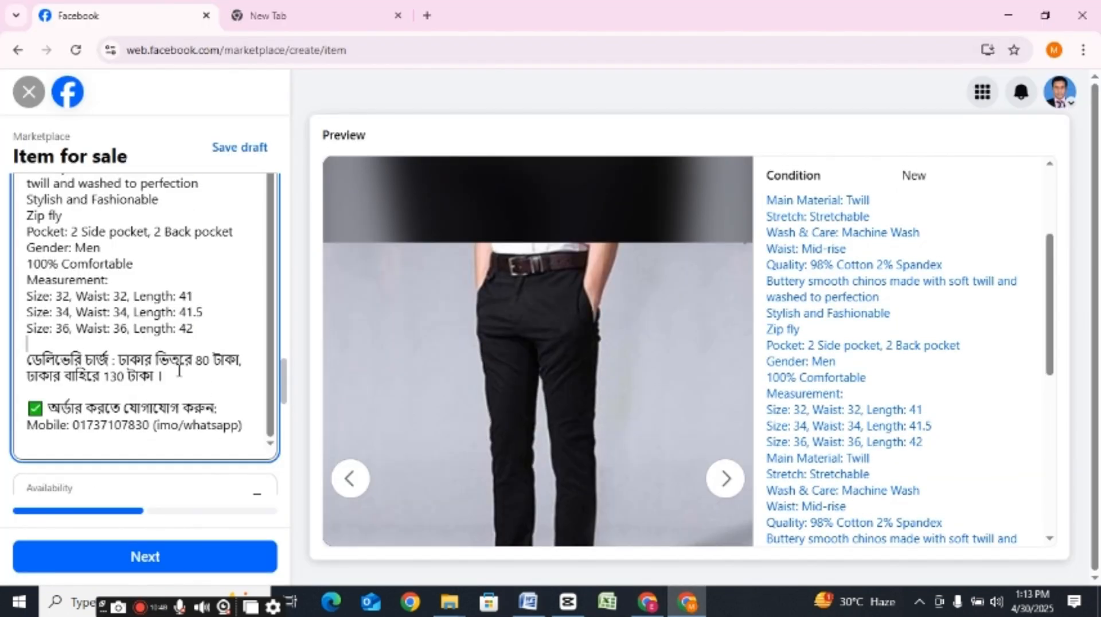
Step: Check the delivery charges inside and outside Dhaka and the mobile contact number in the pasted Description text
{"action": "left_click_drag", "start_coordinate": [196, 360], "coordinate": [218, 385]}
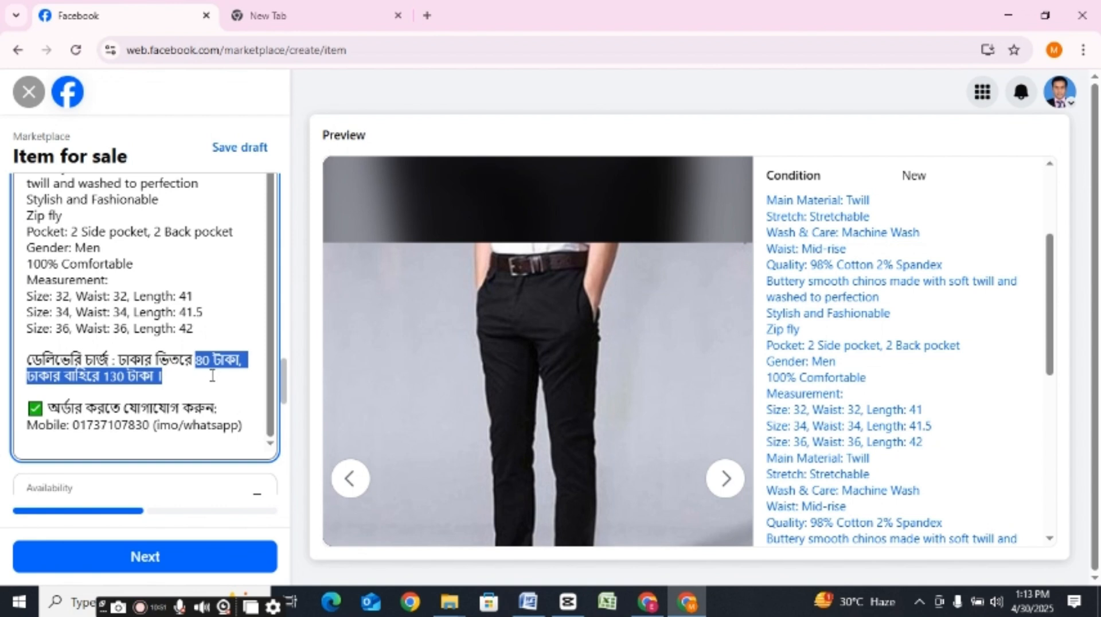
{"action": "double_click", "coordinate": [202, 360]}
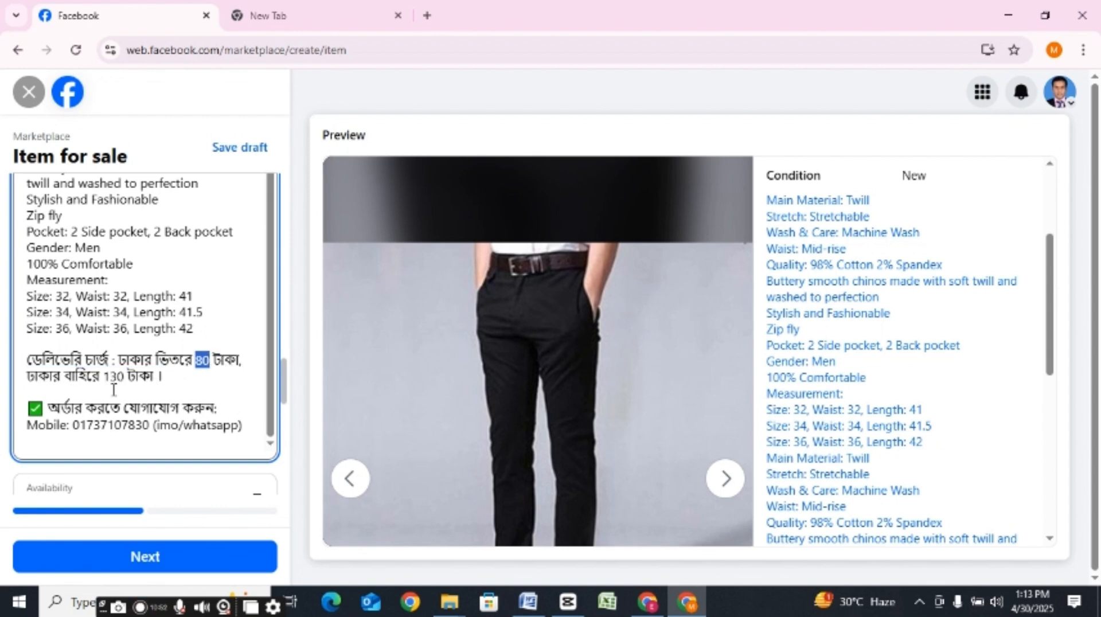
{"action": "left_click_drag", "start_coordinate": [100, 376], "coordinate": [126, 376]}
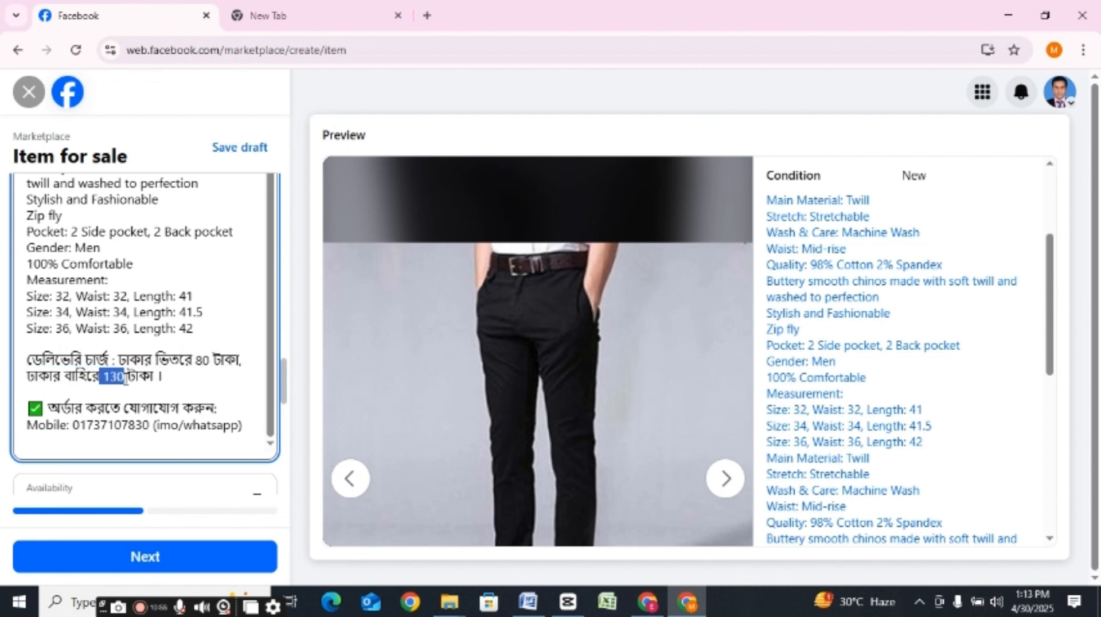
{"action": "left_click", "coordinate": [125, 378]}
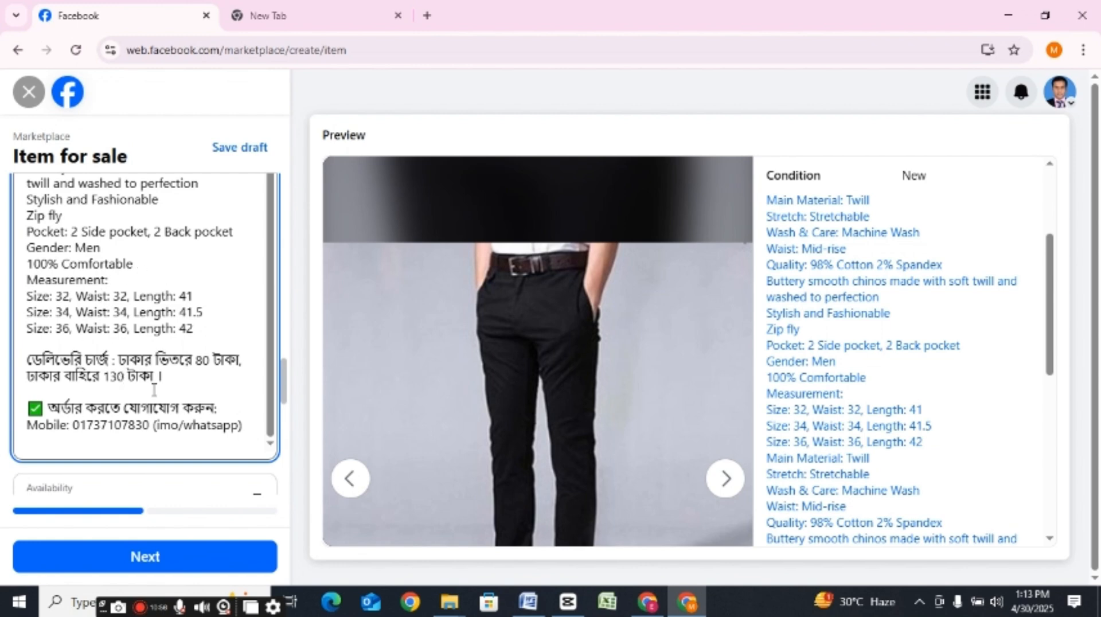
{"action": "scroll", "coordinate": [111, 486], "scroll_direction": "up", "scroll_amount": 3}
{"action": "scroll", "coordinate": [111, 486], "scroll_direction": "down", "scroll_amount": 1}
{"action": "left_click", "coordinate": [69, 412]}
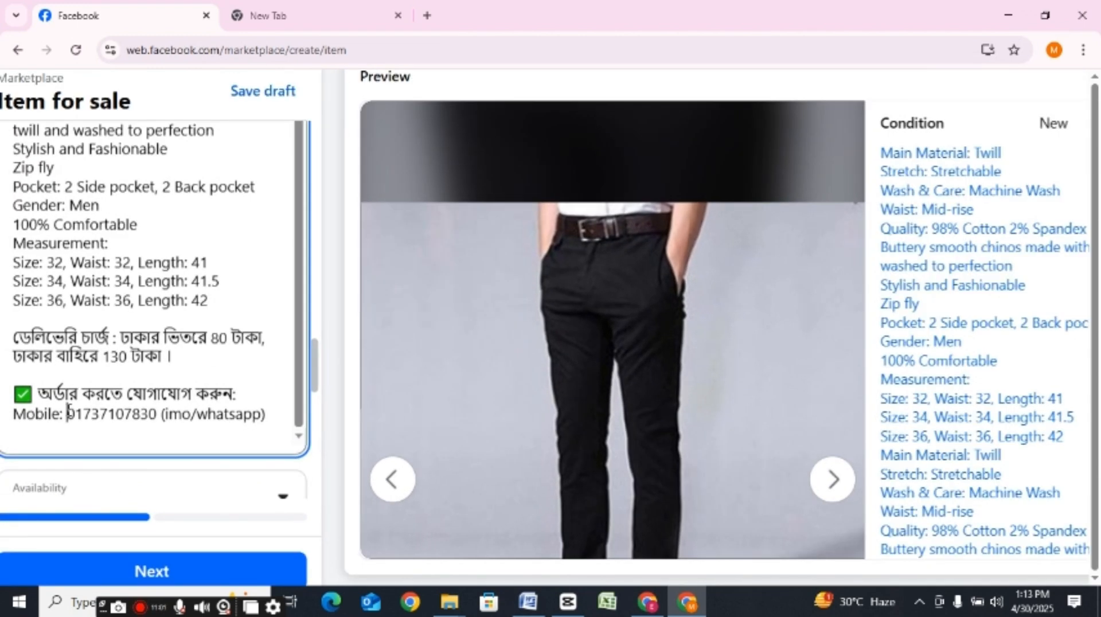
{"action": "left_click_drag", "start_coordinate": [68, 411], "coordinate": [159, 423]}
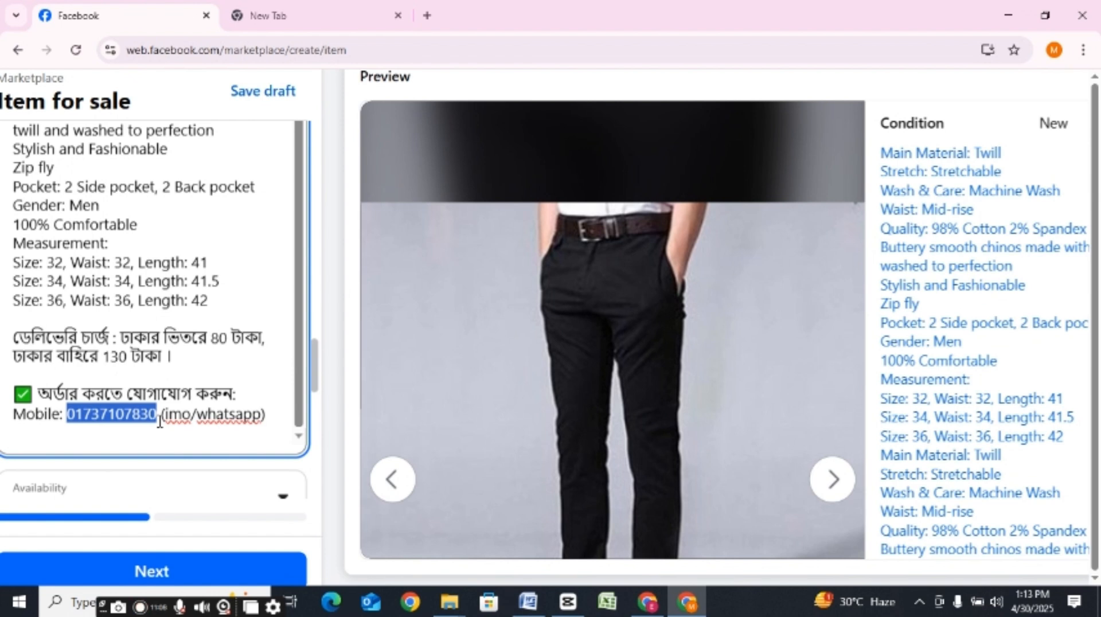
{"action": "left_click", "coordinate": [243, 433]}
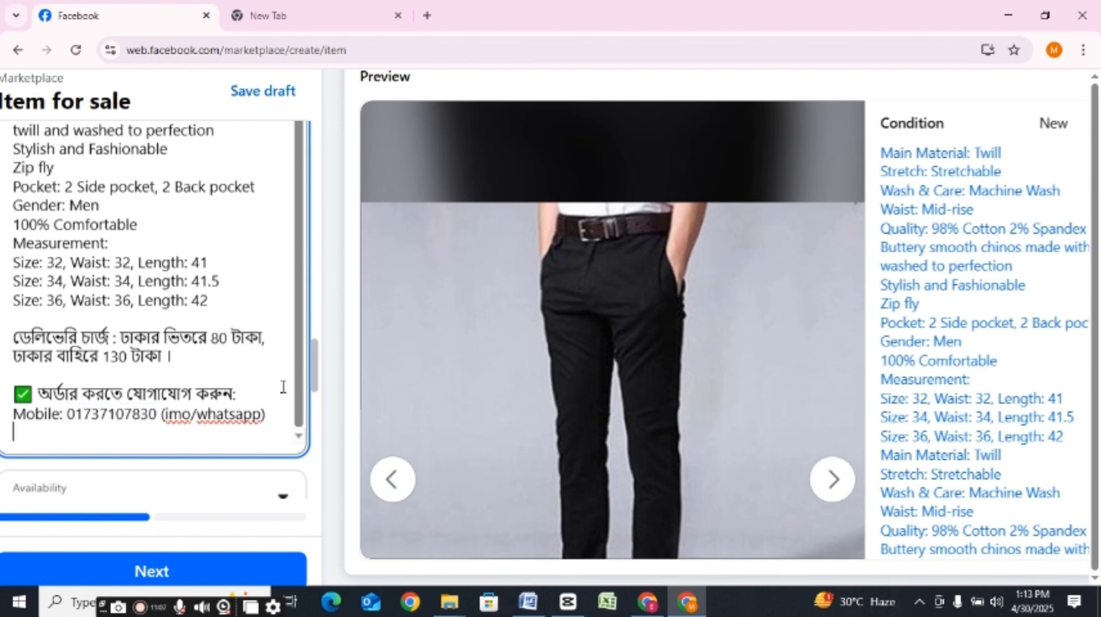
Step: Set the listing's Availability to List as Single Item
{"action": "left_click_drag", "start_coordinate": [319, 347], "coordinate": [317, 395]}
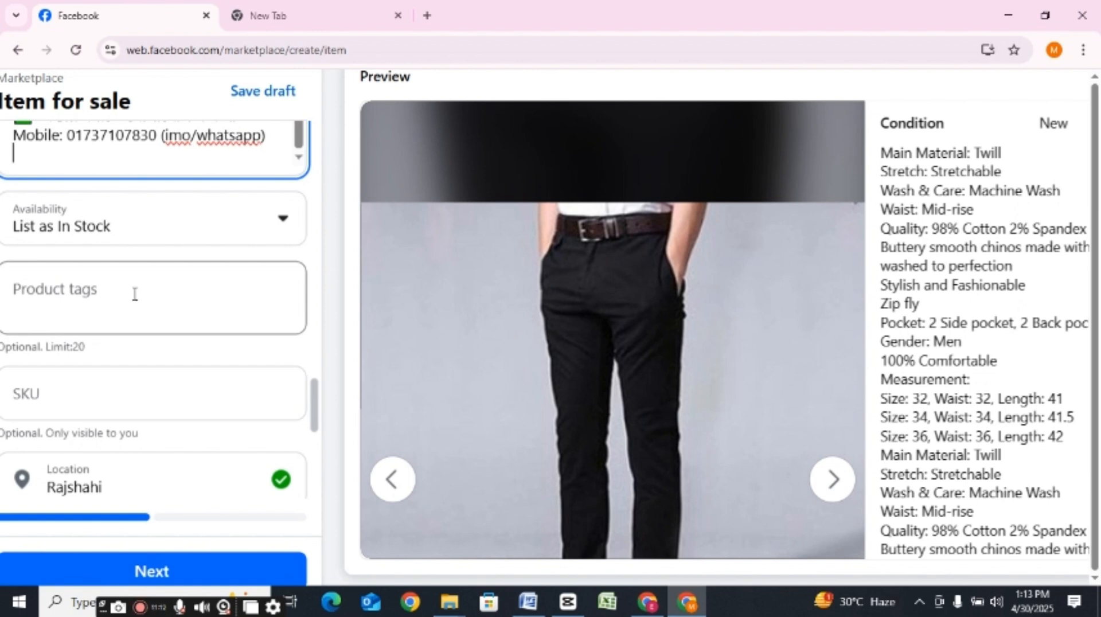
{"action": "left_click", "coordinate": [285, 221]}
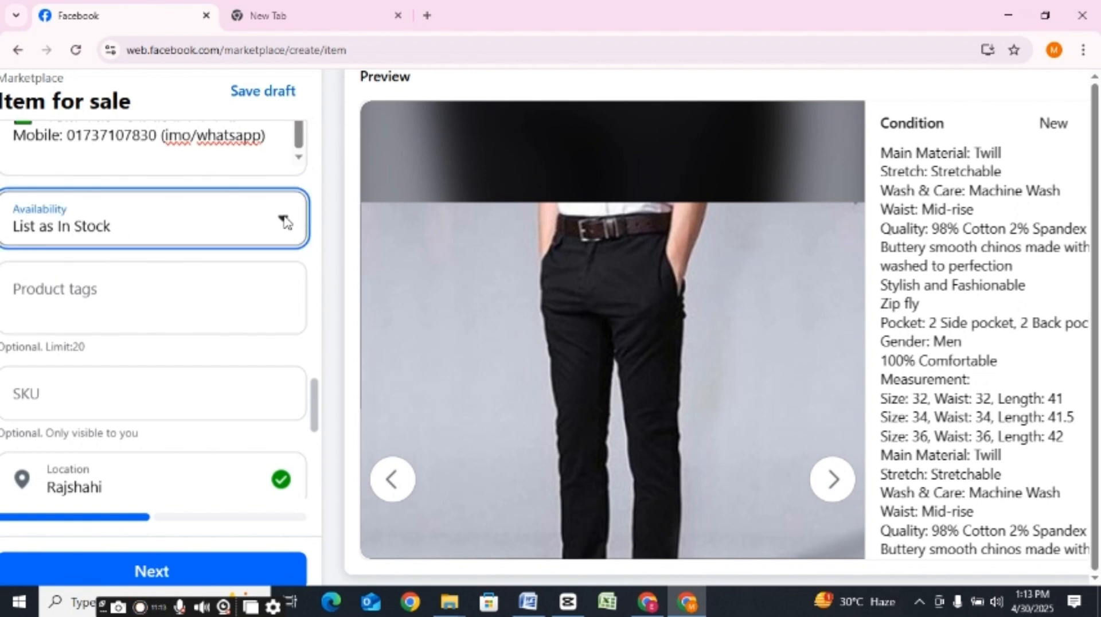
{"action": "left_click", "coordinate": [186, 283]}
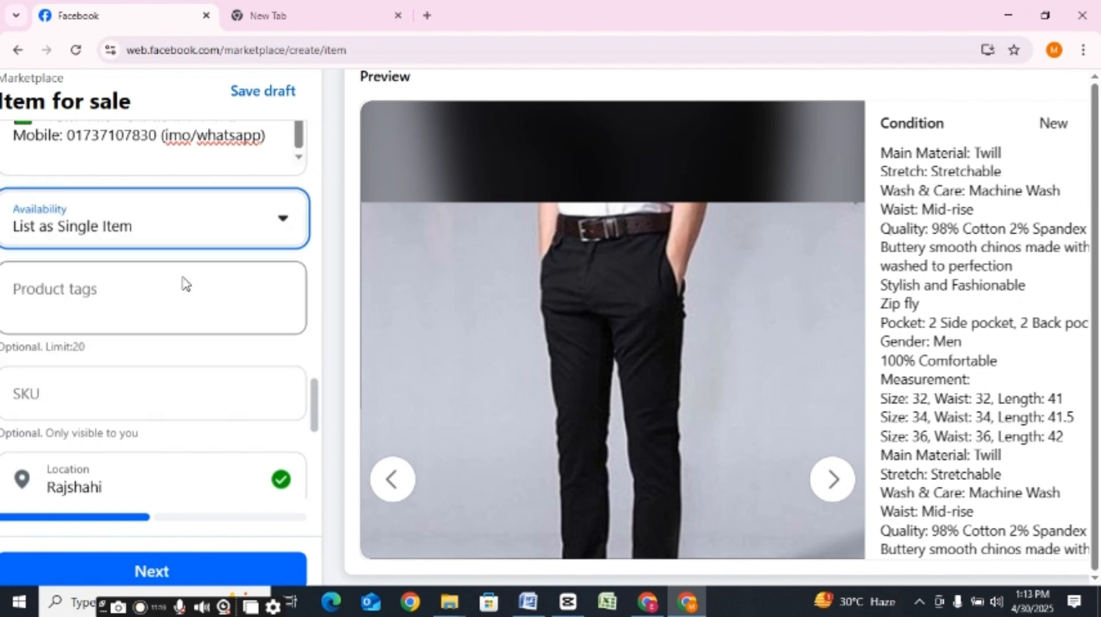
Step: Enter "Gabardine Pant" as the product tag text
{"action": "left_click", "coordinate": [110, 301]}
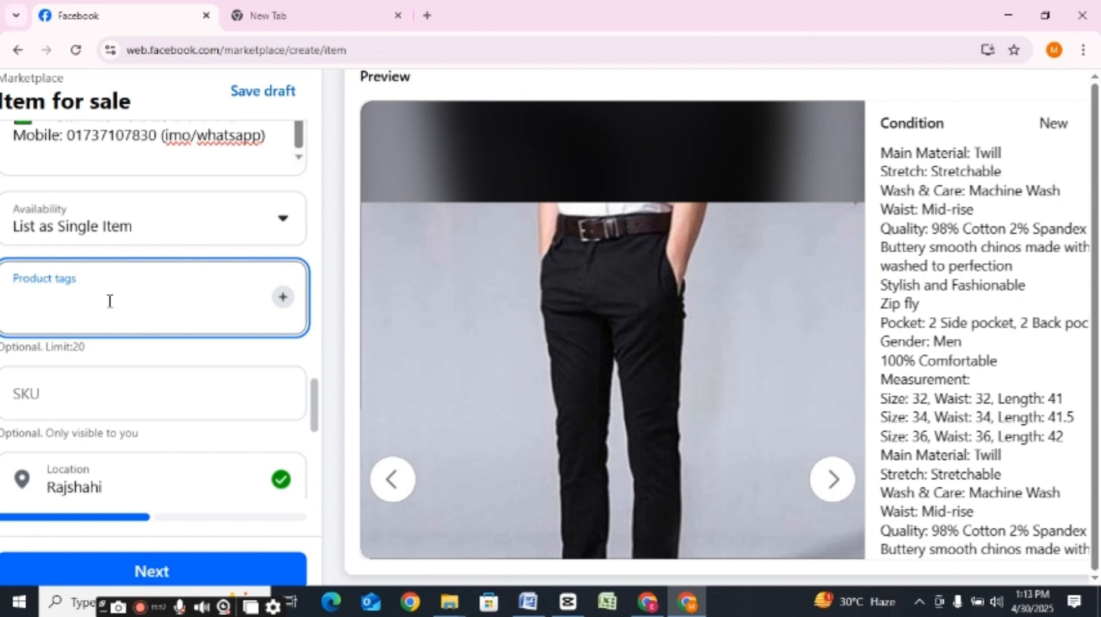
{"action": "type", "text": "Gabar"}
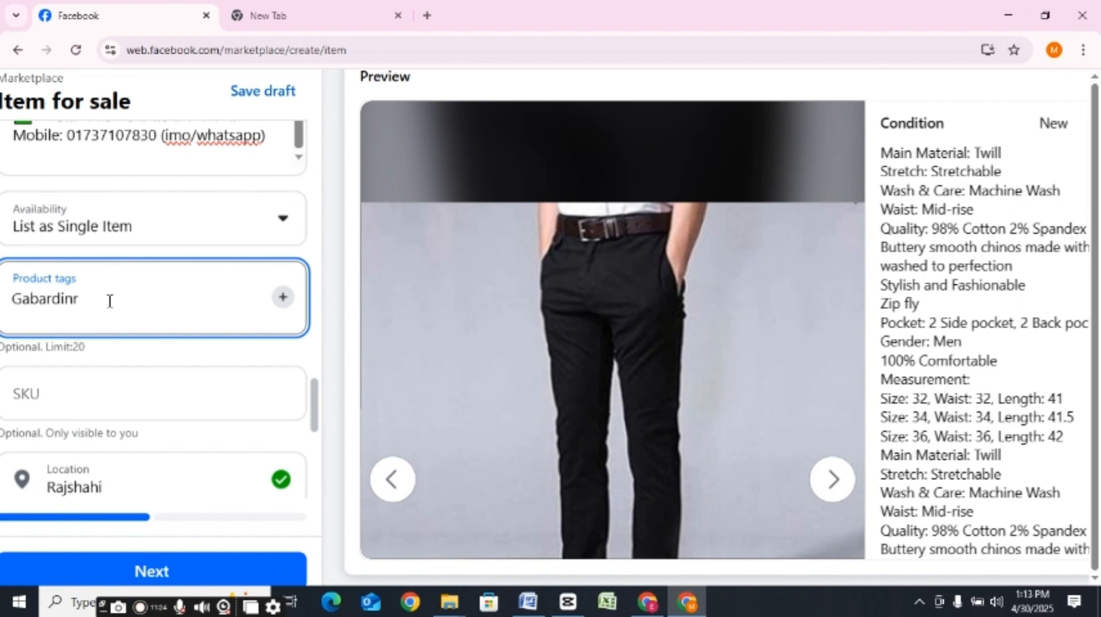
{"action": "type", "text": "dine Pant"}
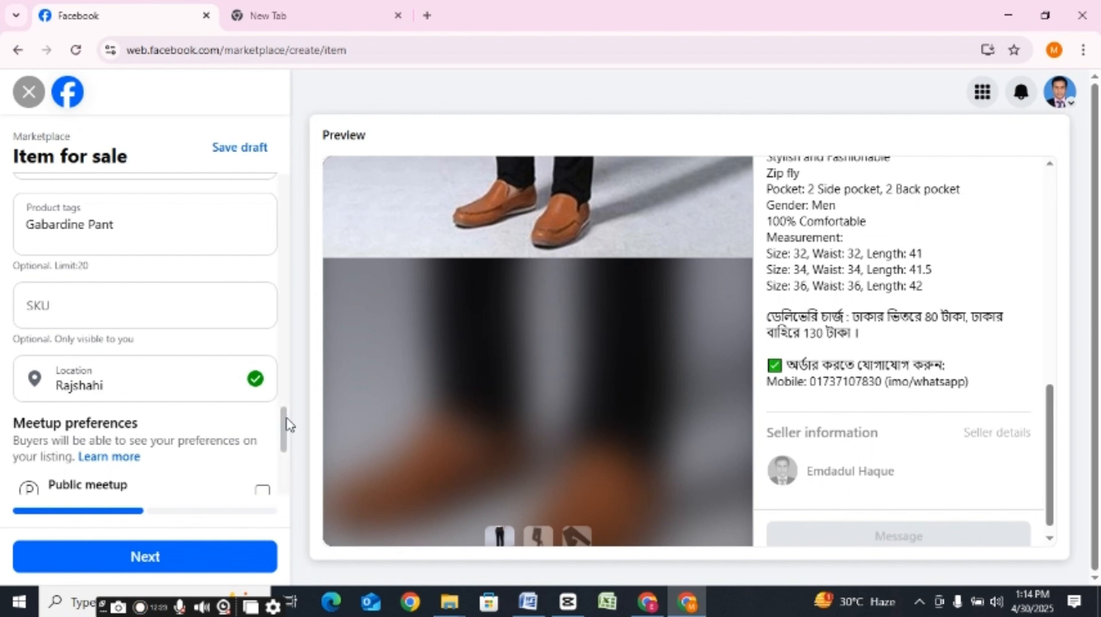
Step: Set the listing's Location to Dhaka, Bangladesh
{"action": "mouse_move", "coordinate": [285, 428]}
{"action": "left_mouse_down"}
{"action": "mouse_move", "coordinate": [280, 391]}
{"action": "mouse_move", "coordinate": [283, 422]}
{"action": "left_mouse_up"}
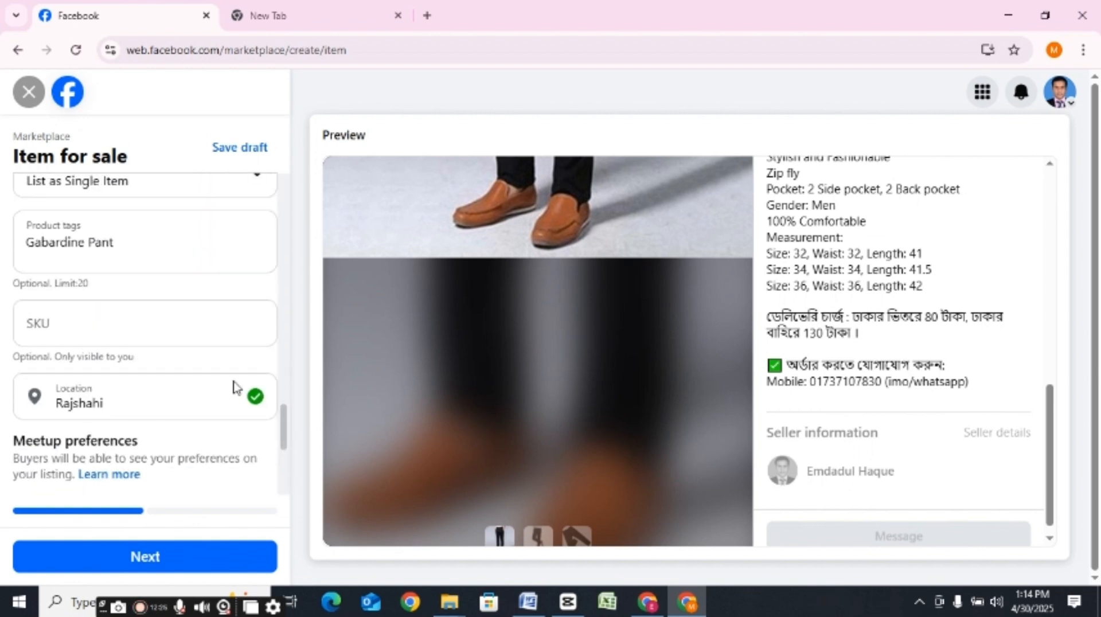
{"action": "left_click", "coordinate": [128, 401]}
{"action": "type", "text": "d"}
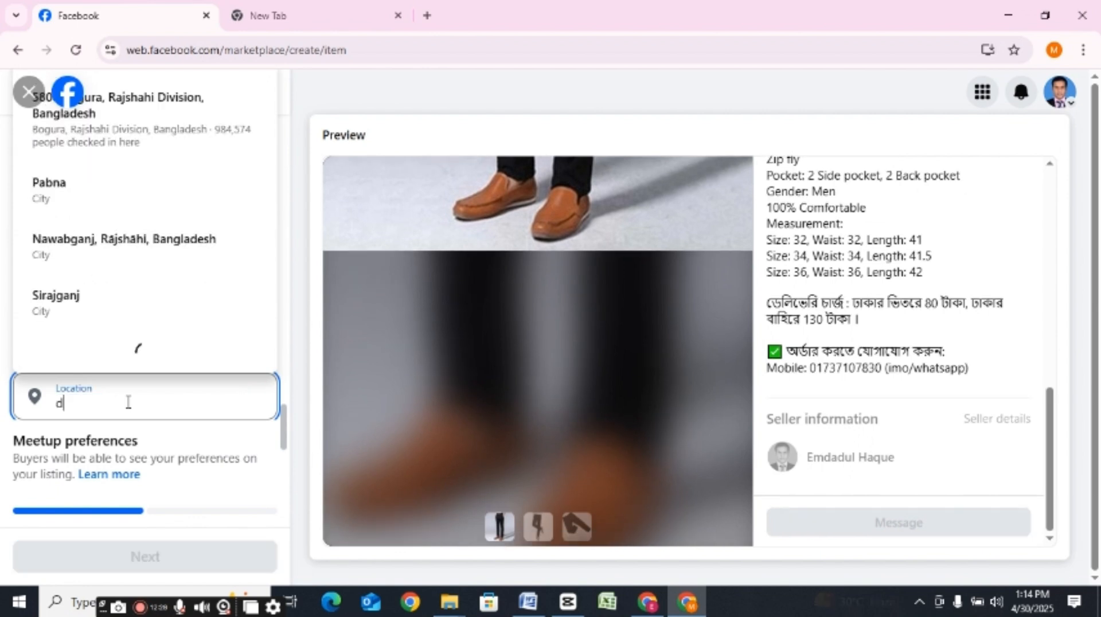
{"action": "type", "text": "haka"}
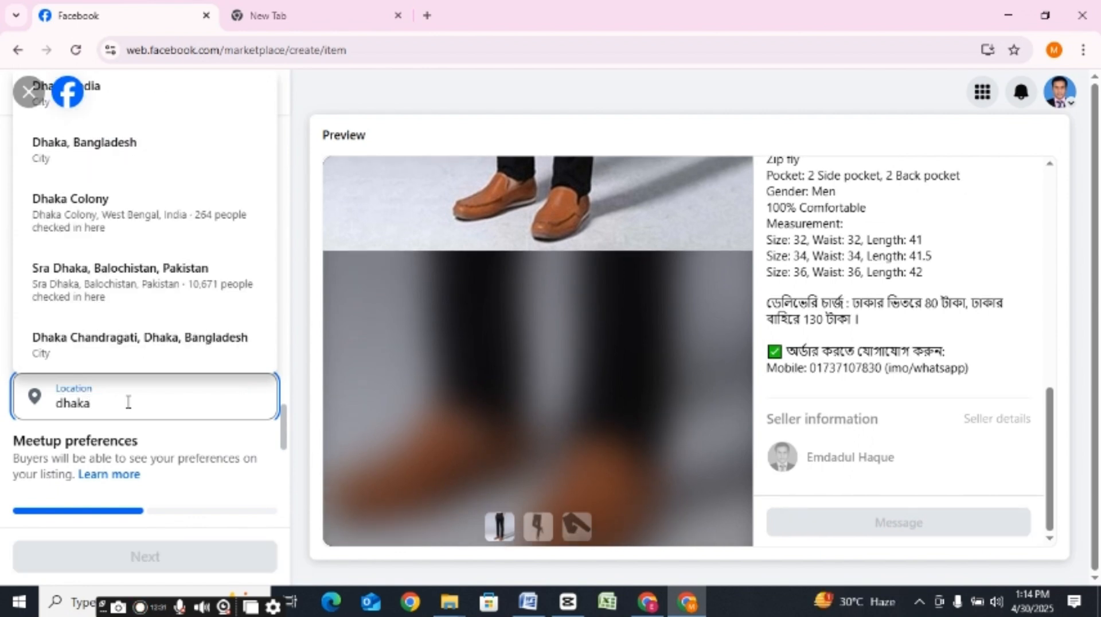
{"action": "left_click", "coordinate": [121, 170]}
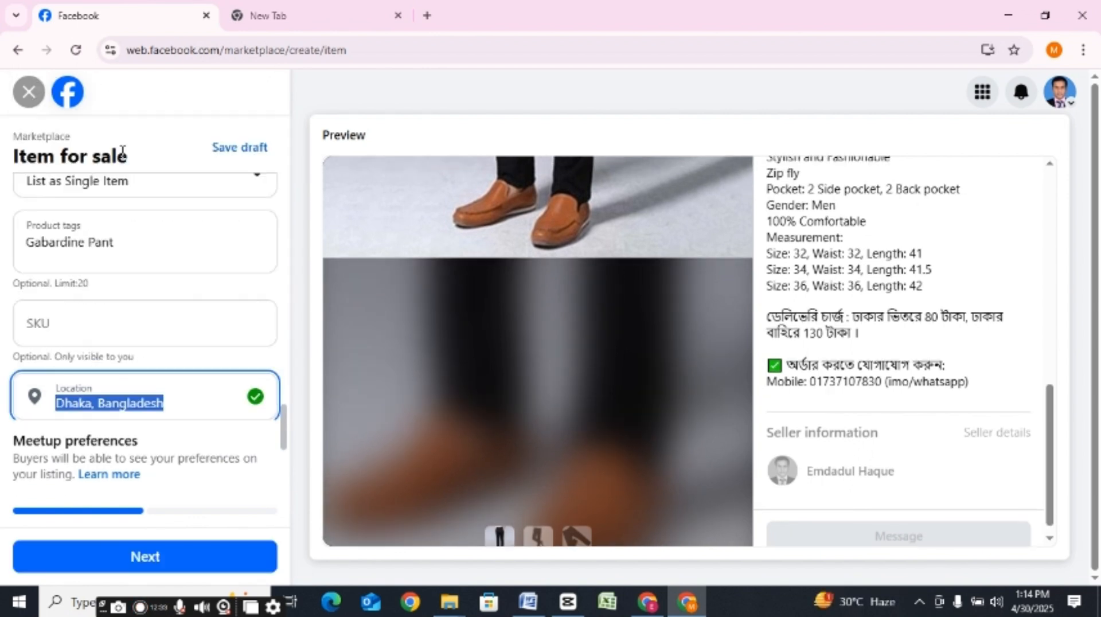
Step: Select Door dropoff as the meetup preference and review the whole listing in the preview
{"action": "scroll", "coordinate": [283, 427], "scroll_direction": "down", "scroll_amount": 2}
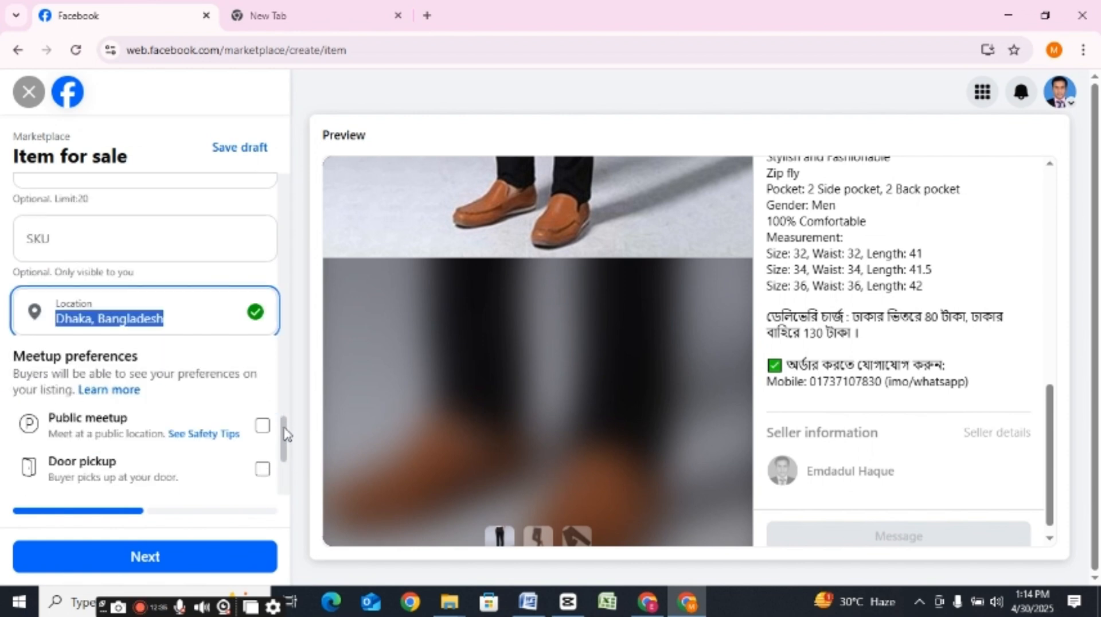
{"action": "left_click_drag", "start_coordinate": [285, 425], "coordinate": [285, 394]}
{"action": "scroll", "coordinate": [201, 430], "scroll_direction": "down", "scroll_amount": 1}
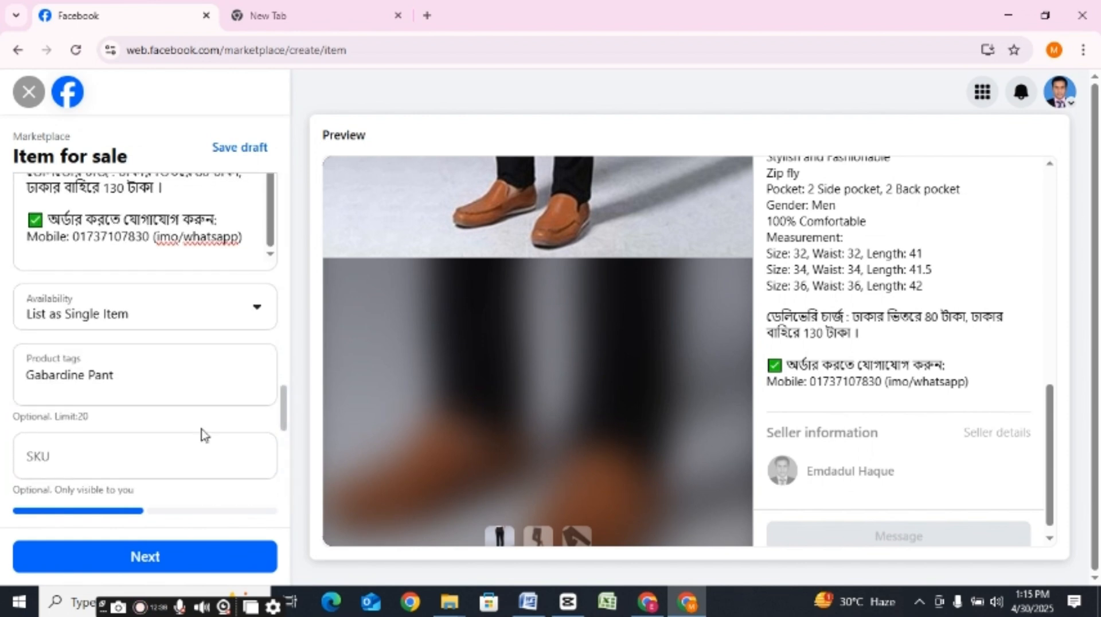
{"action": "left_click_drag", "start_coordinate": [284, 417], "coordinate": [285, 460]}
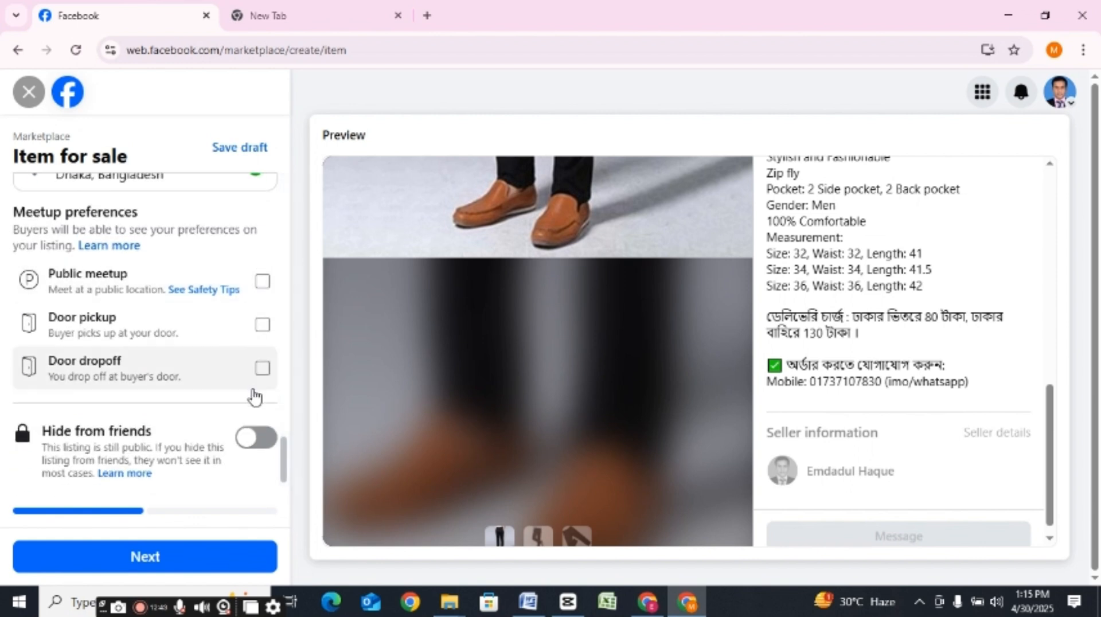
{"action": "left_click", "coordinate": [262, 369]}
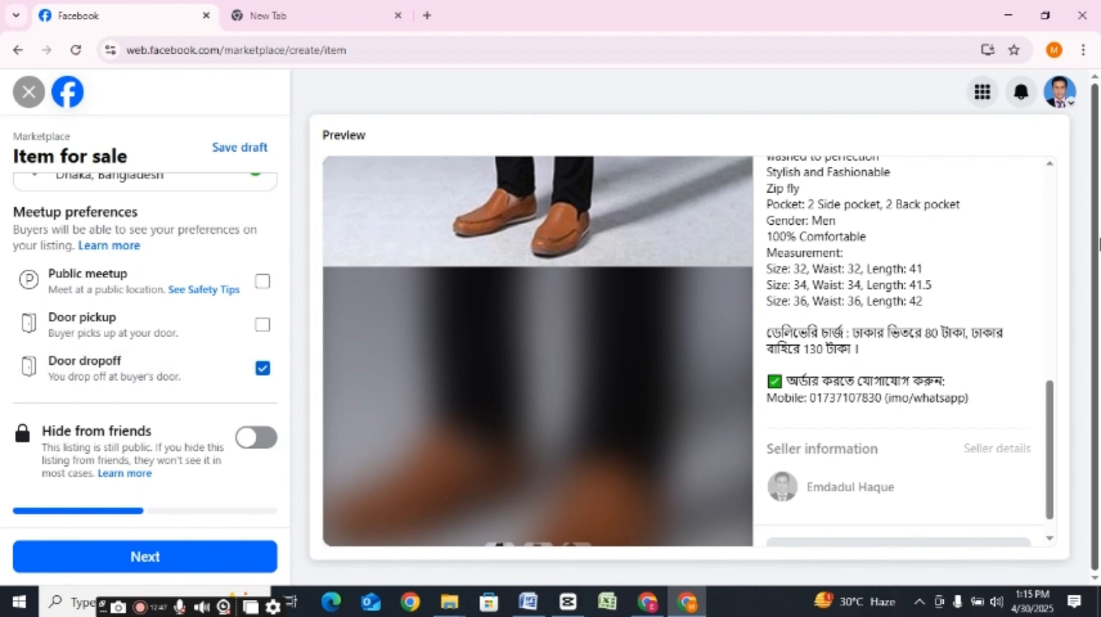
{"action": "left_click_drag", "start_coordinate": [1049, 424], "coordinate": [1082, 163]}
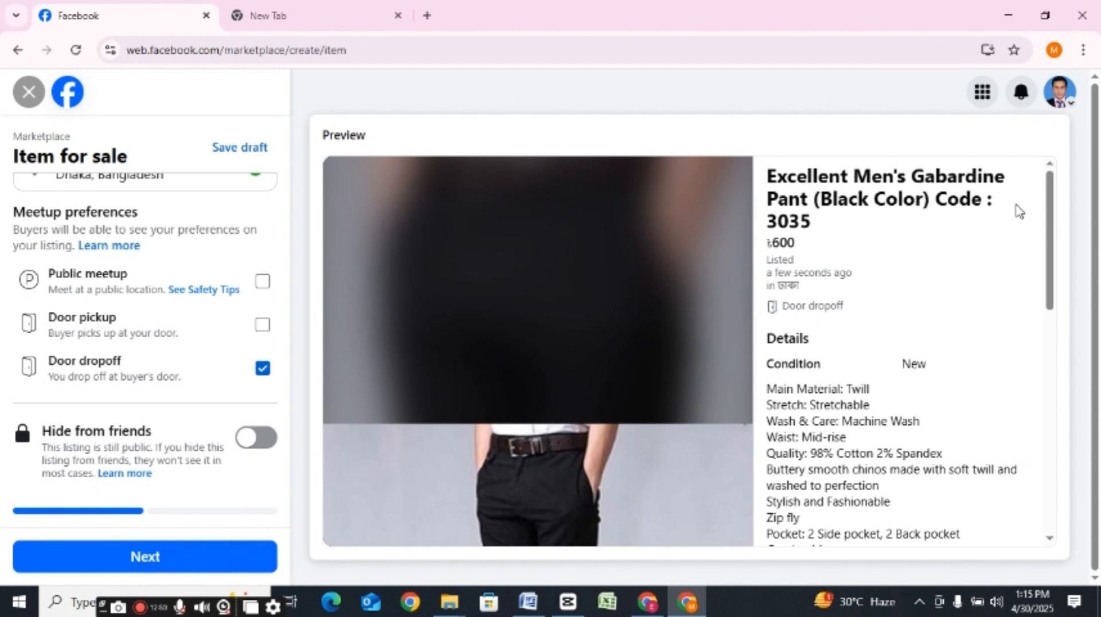
{"action": "left_click_drag", "start_coordinate": [1047, 197], "coordinate": [1098, 444]}
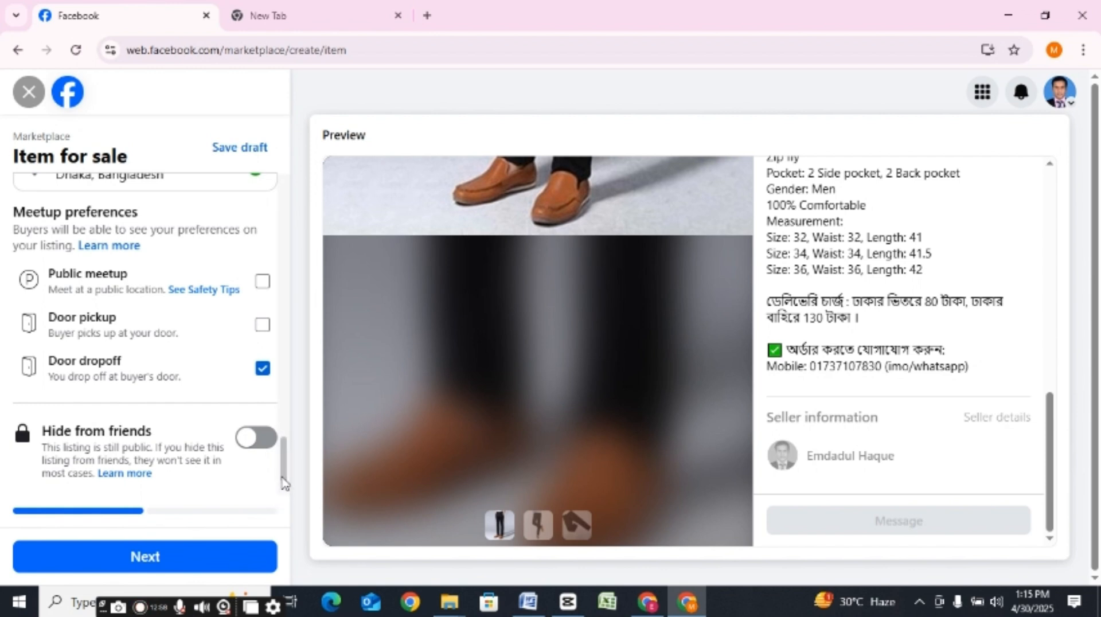
Step: Add the product tags "Gabardine Pant" and "Pant", and enter "Men's Pant" as further tag text
{"action": "left_click_drag", "start_coordinate": [283, 498], "coordinate": [288, 403]}
{"action": "scroll", "coordinate": [287, 397], "scroll_direction": "down", "scroll_amount": 1}
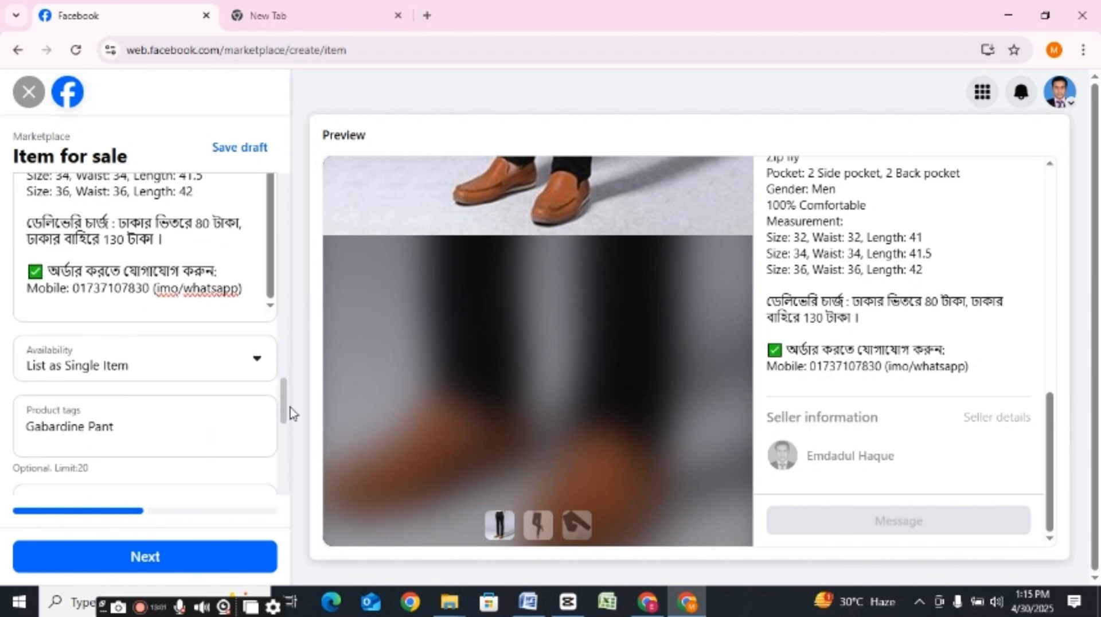
{"action": "left_click", "coordinate": [143, 455]}
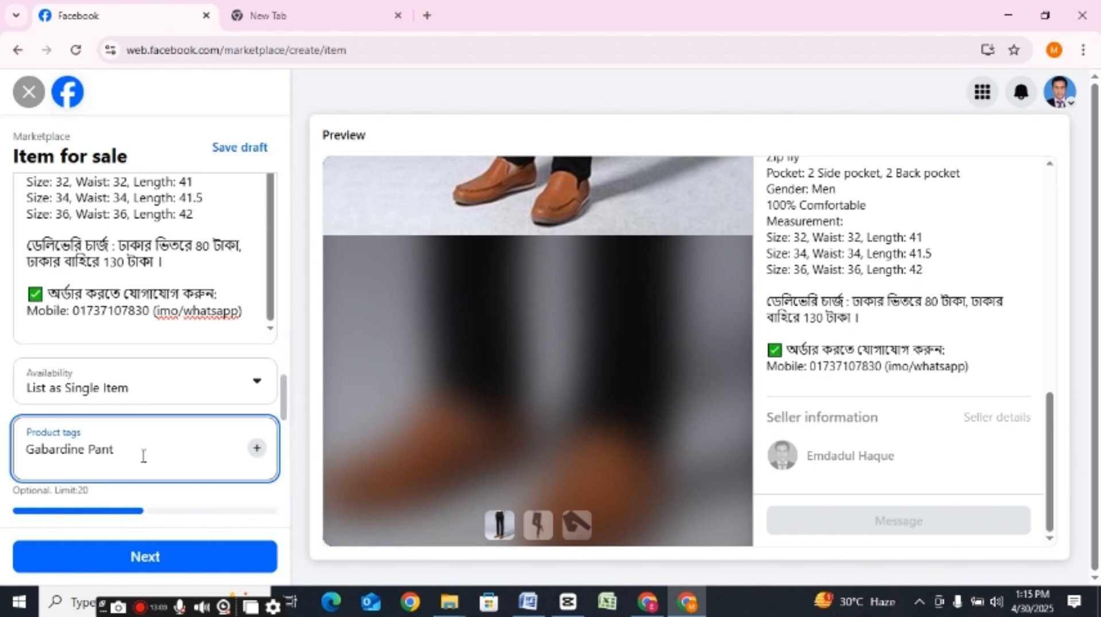
{"action": "key", "text": "Return"}
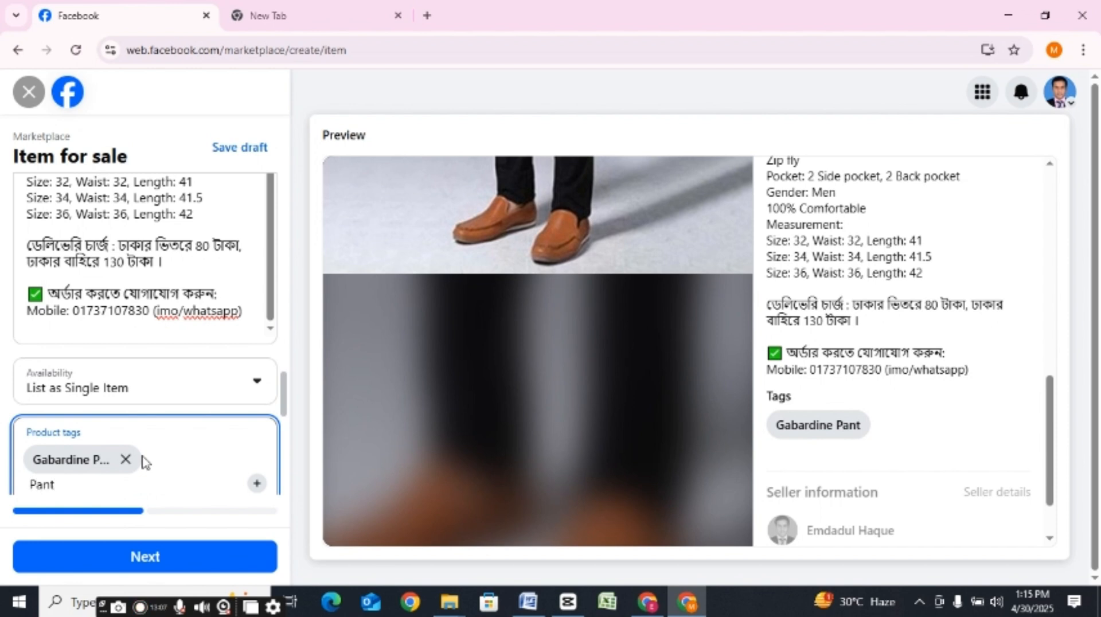
{"action": "type", "text": "Pant"}
{"action": "key", "text": "Return"}
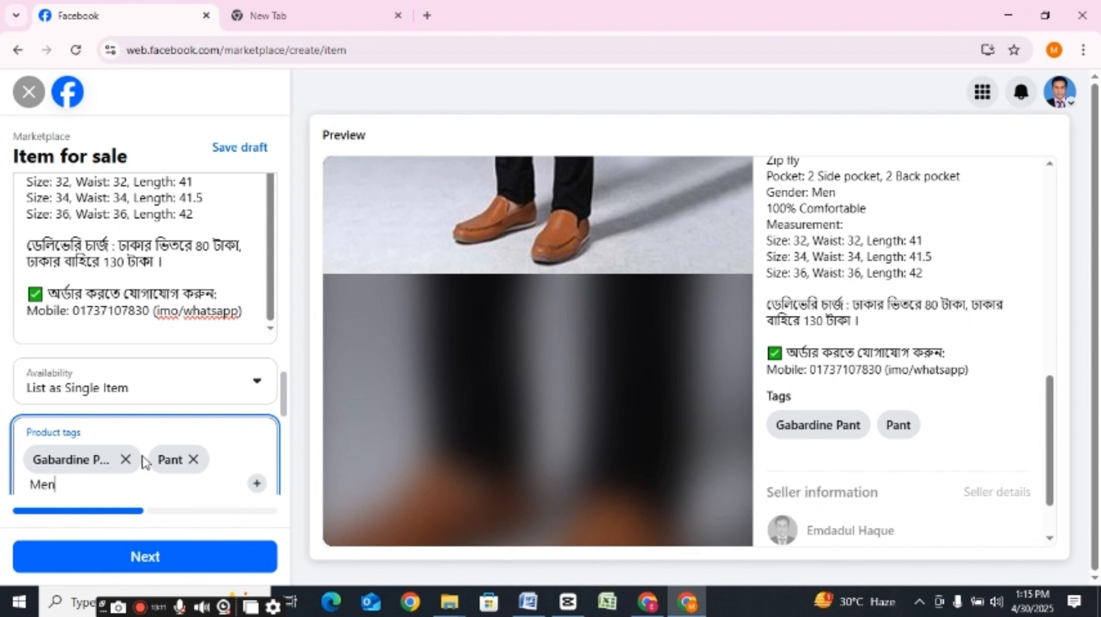
{"action": "type", "text": "Mens"}
{"action": "key", "text": "BackSpace"}
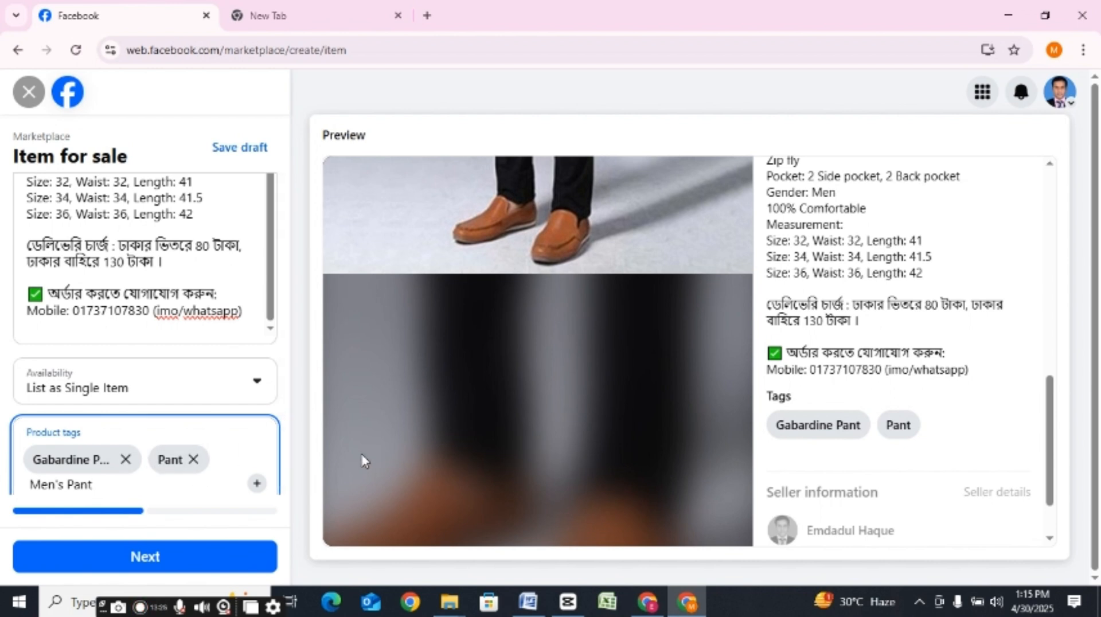
{"action": "left_click", "coordinate": [315, 403]}
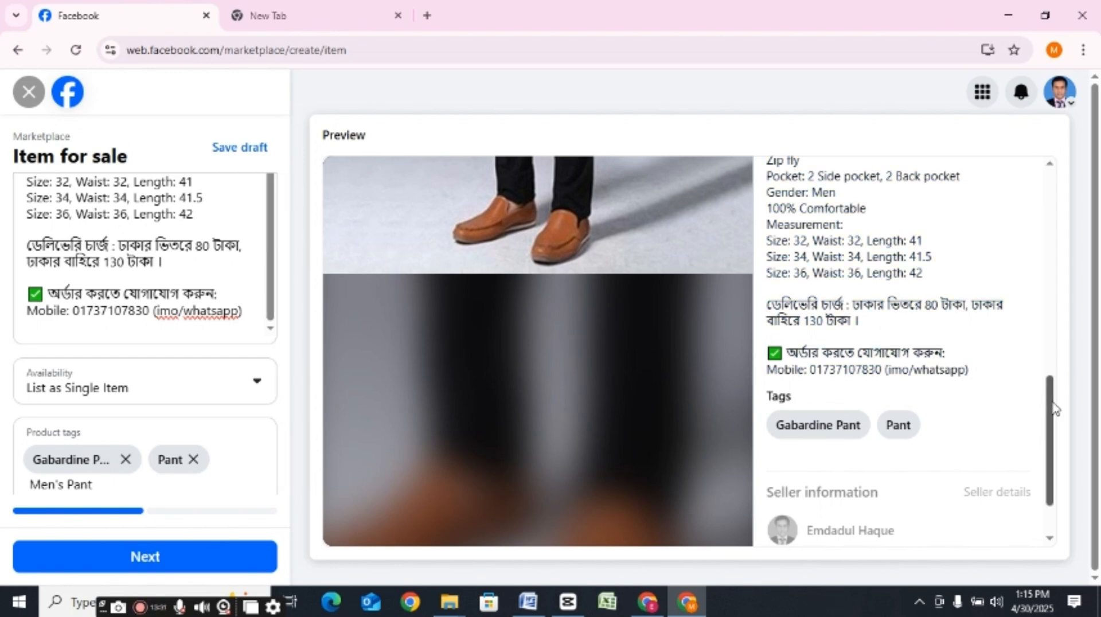
Step: Turn Hide from friends on and back off, and continue to the List in more places page
{"action": "left_click_drag", "start_coordinate": [1051, 405], "coordinate": [1039, 504]}
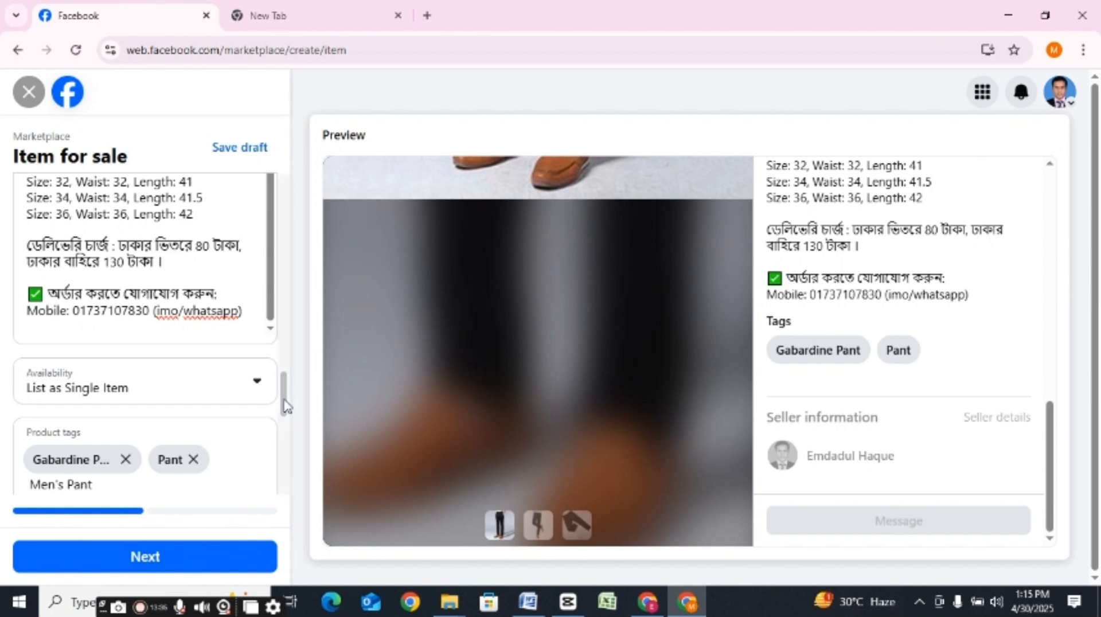
{"action": "left_click_drag", "start_coordinate": [284, 393], "coordinate": [290, 504]}
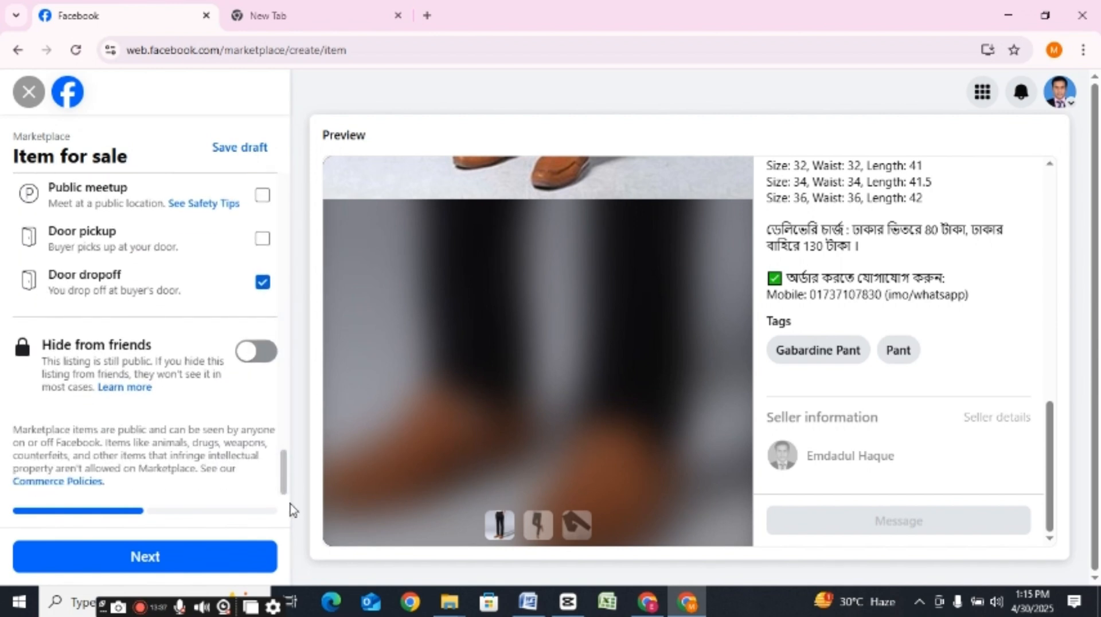
{"action": "left_click", "coordinate": [251, 362]}
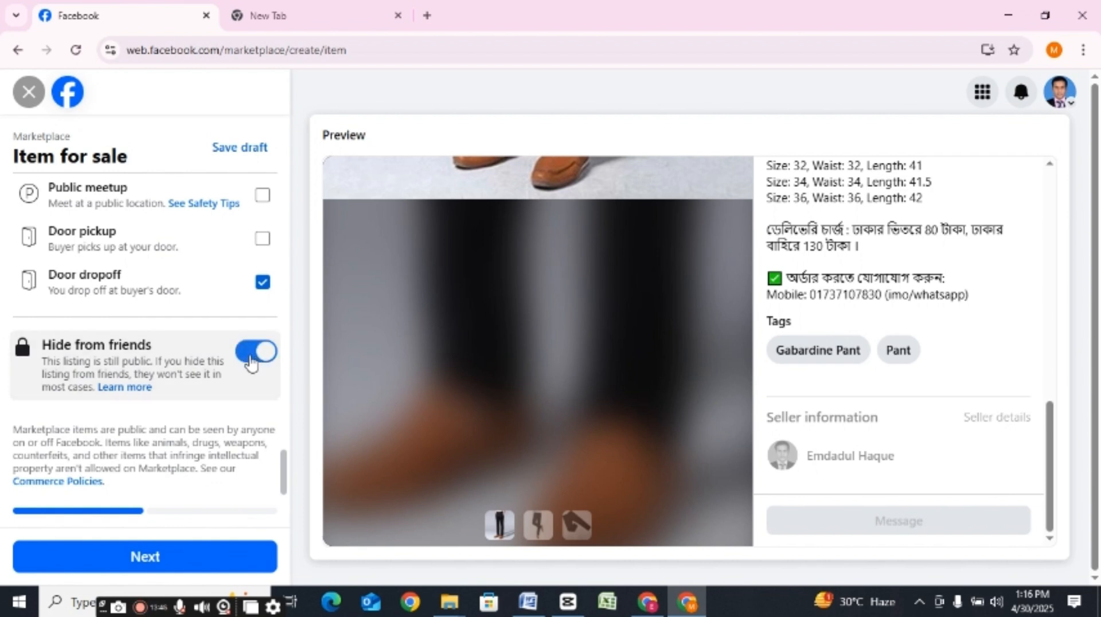
{"action": "left_click", "coordinate": [251, 362]}
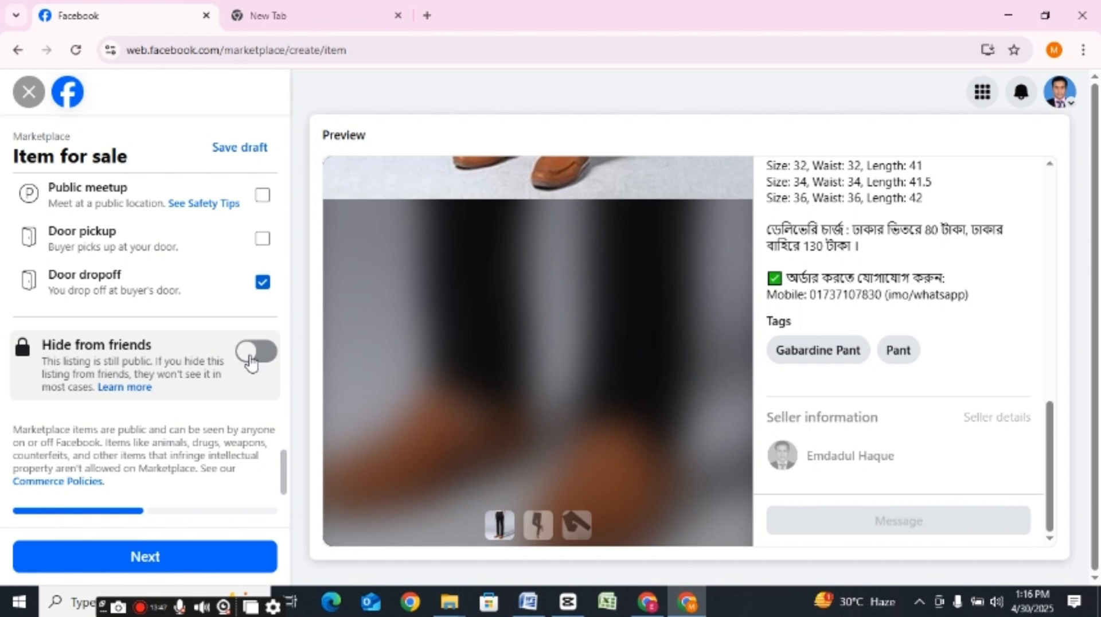
{"action": "left_click", "coordinate": [161, 565]}
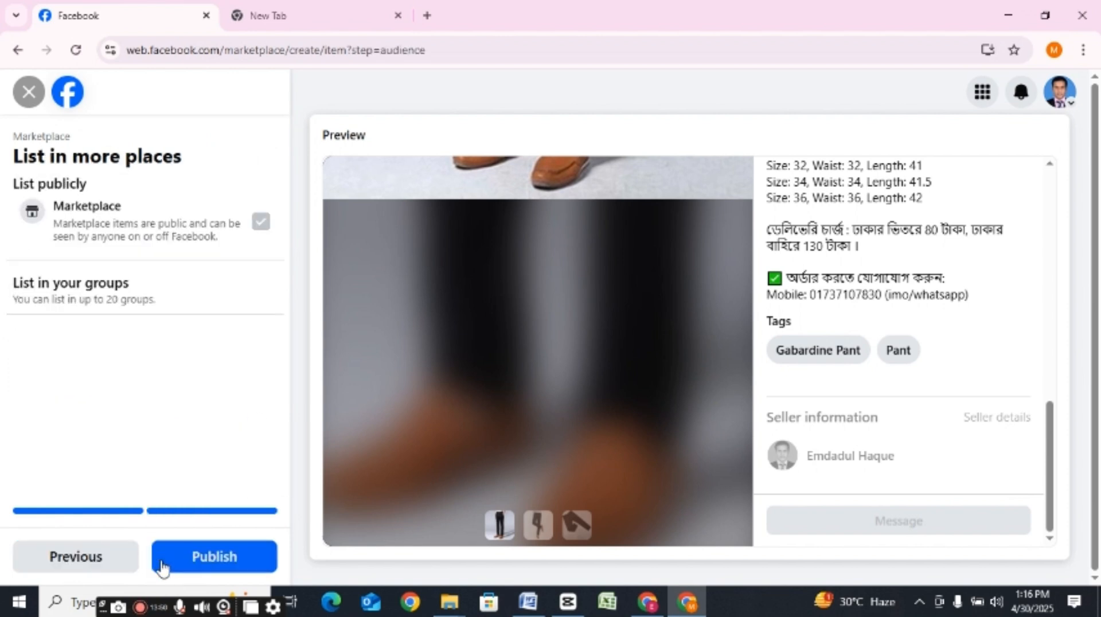
Step: Publish the men's gabardine pant listing on Marketplace and open the published listing to view it
{"action": "left_click", "coordinate": [204, 556]}
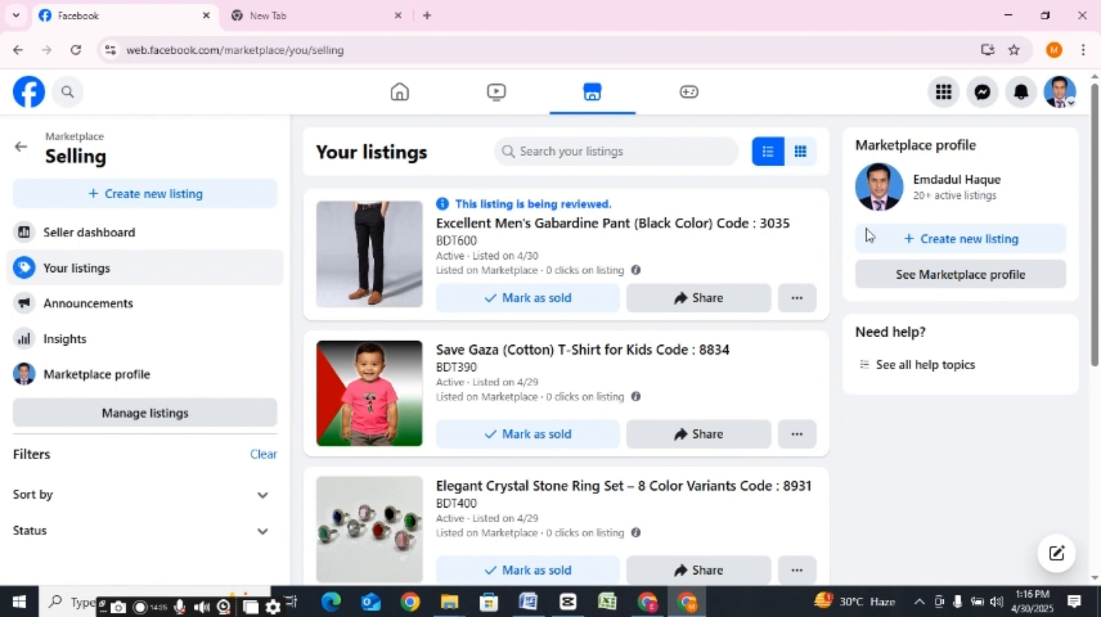
{"action": "left_click", "coordinate": [793, 298]}
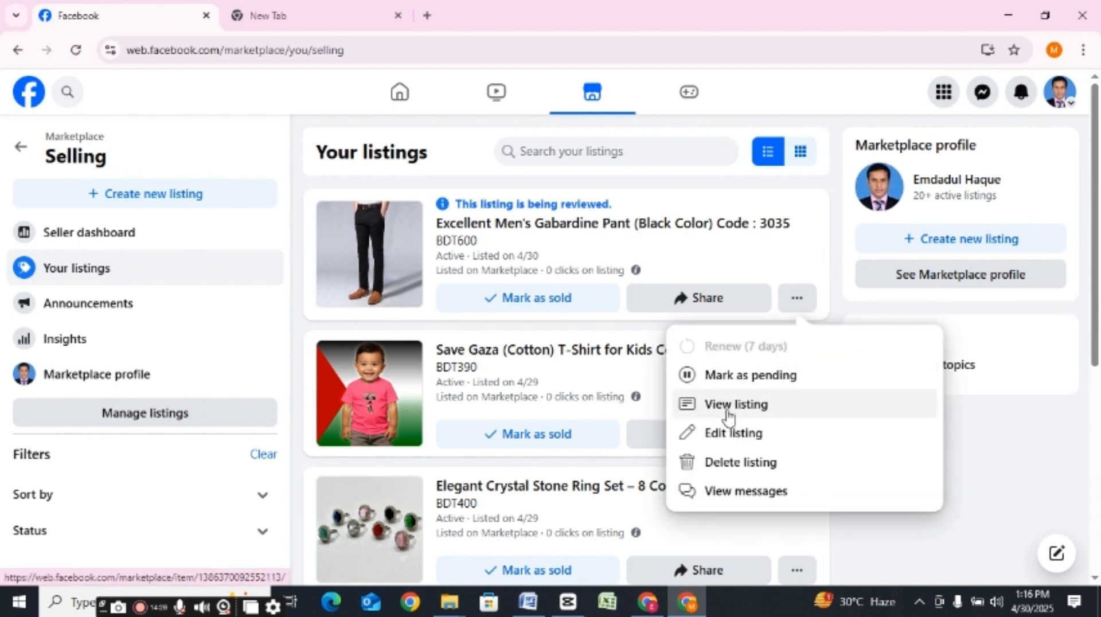
{"action": "left_click", "coordinate": [728, 408]}
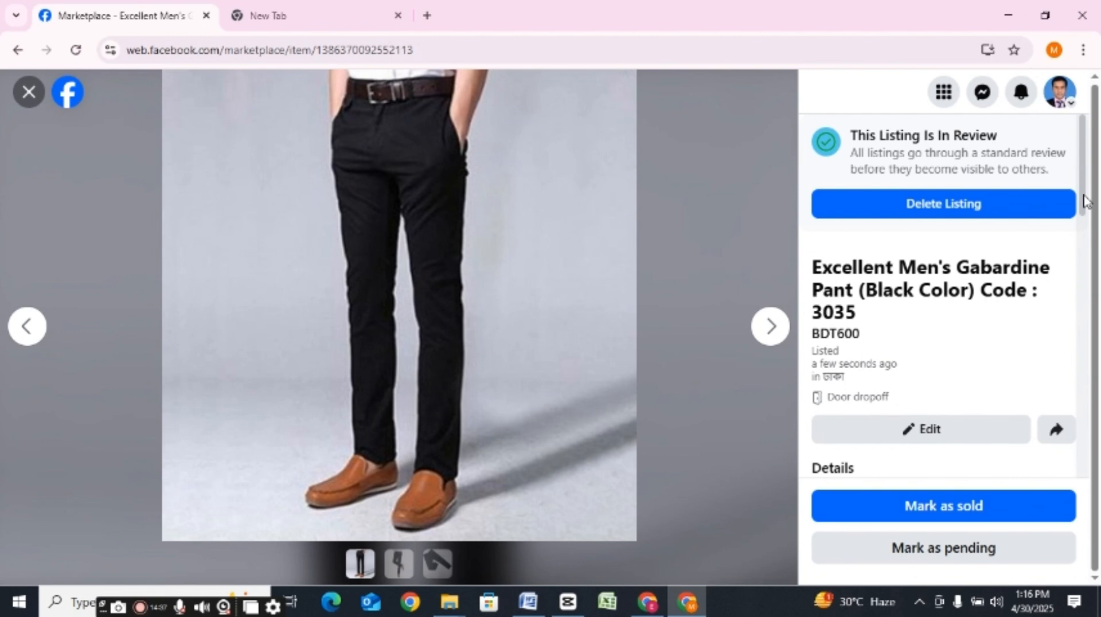
{"action": "mouse_move", "coordinate": [1085, 200]}
{"action": "left_mouse_down"}
{"action": "mouse_move", "coordinate": [1098, 511]}
{"action": "mouse_move", "coordinate": [1076, 189]}
{"action": "left_mouse_up"}
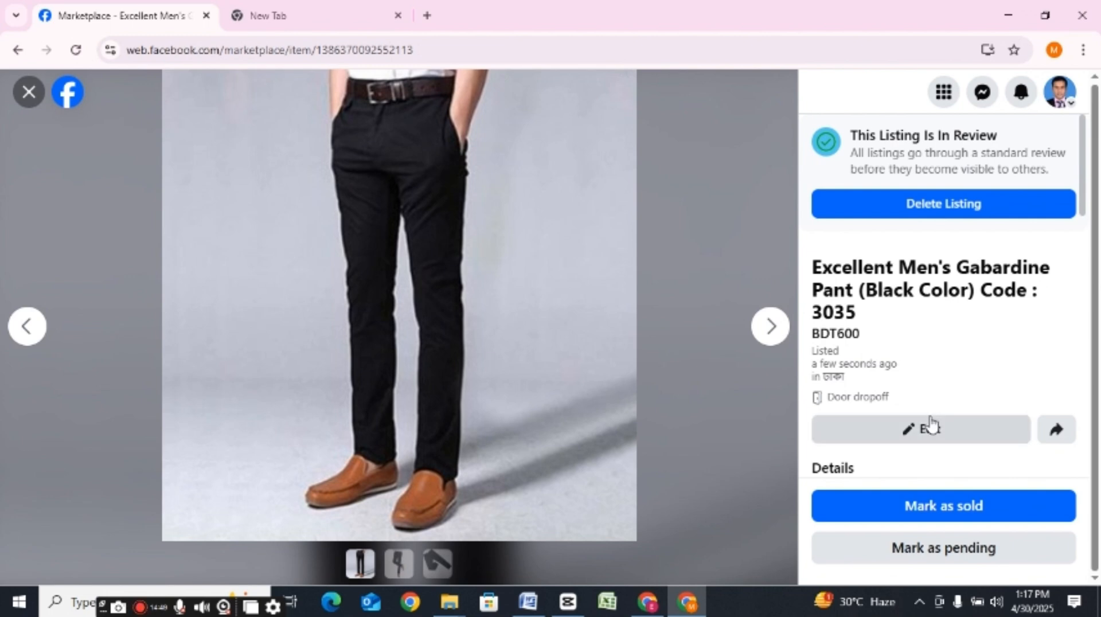
Step: Edit the gabardine pant listing's title, replacing "Excellent" with "Fantastic", check the preview and save the update
{"action": "left_click", "coordinate": [925, 437]}
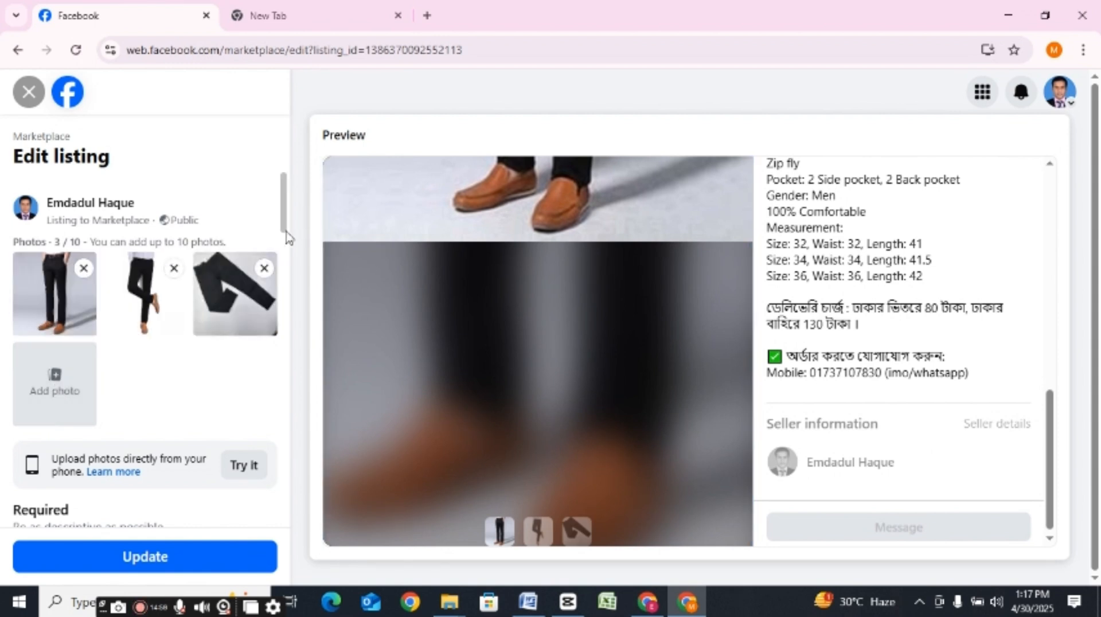
{"action": "left_click_drag", "start_coordinate": [284, 210], "coordinate": [287, 242]}
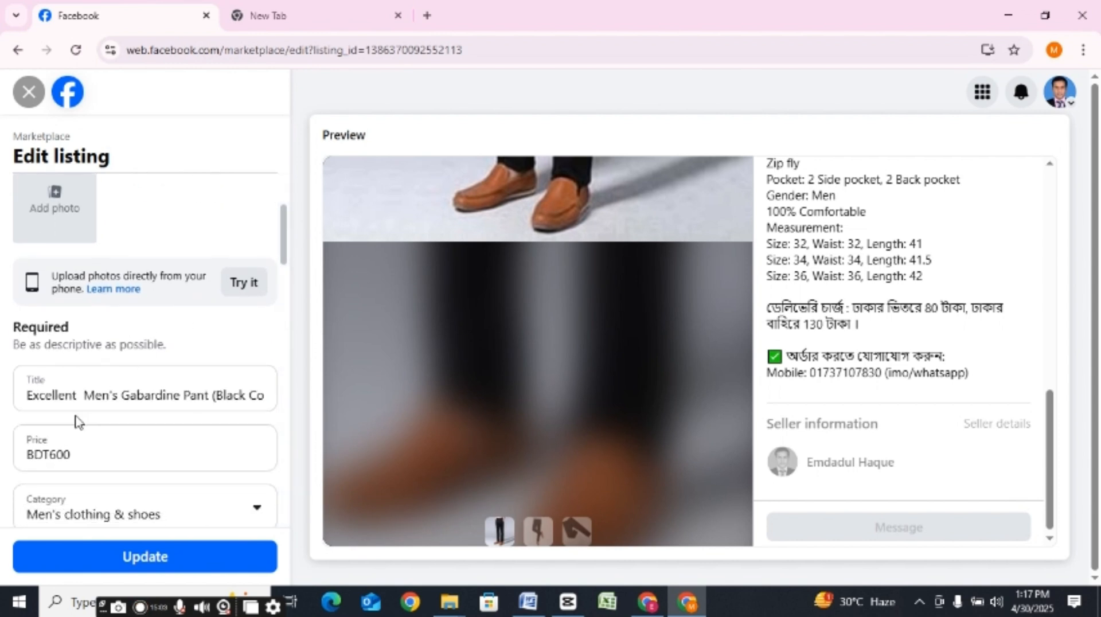
{"action": "left_click", "coordinate": [79, 395]}
{"action": "left_click_drag", "start_coordinate": [79, 395], "coordinate": [15, 399]}
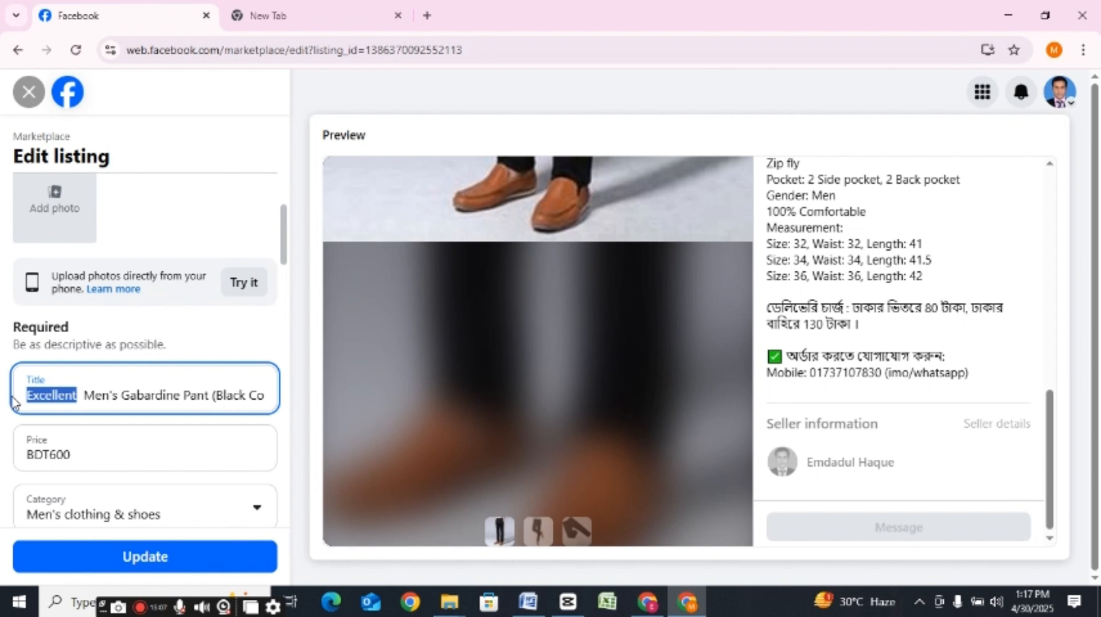
{"action": "type", "text": "Fant"}
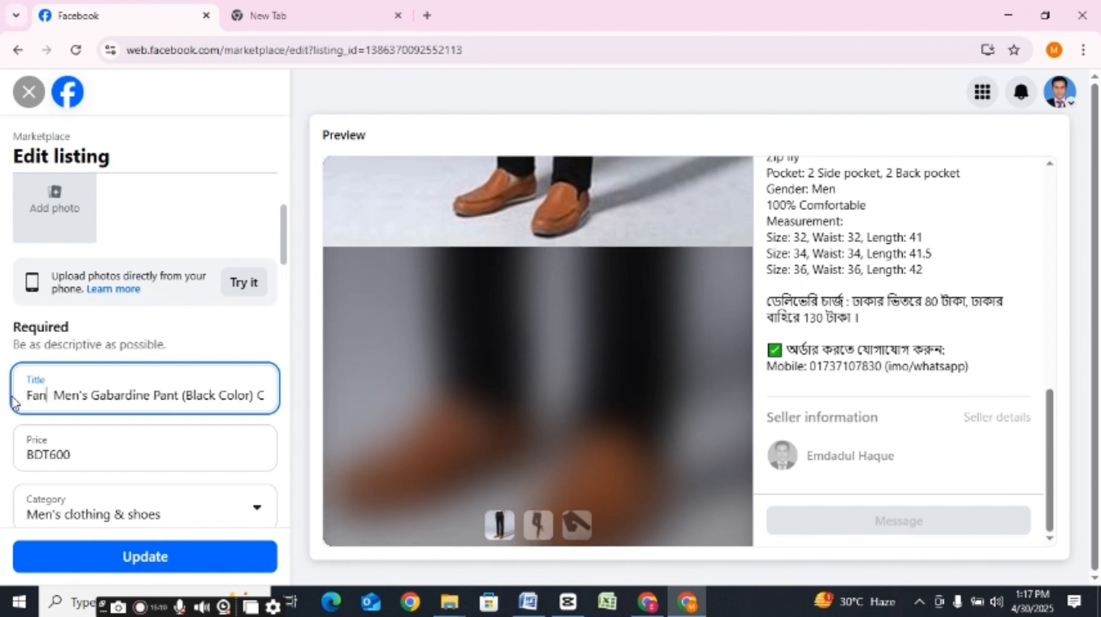
{"action": "type", "text": "asti"}
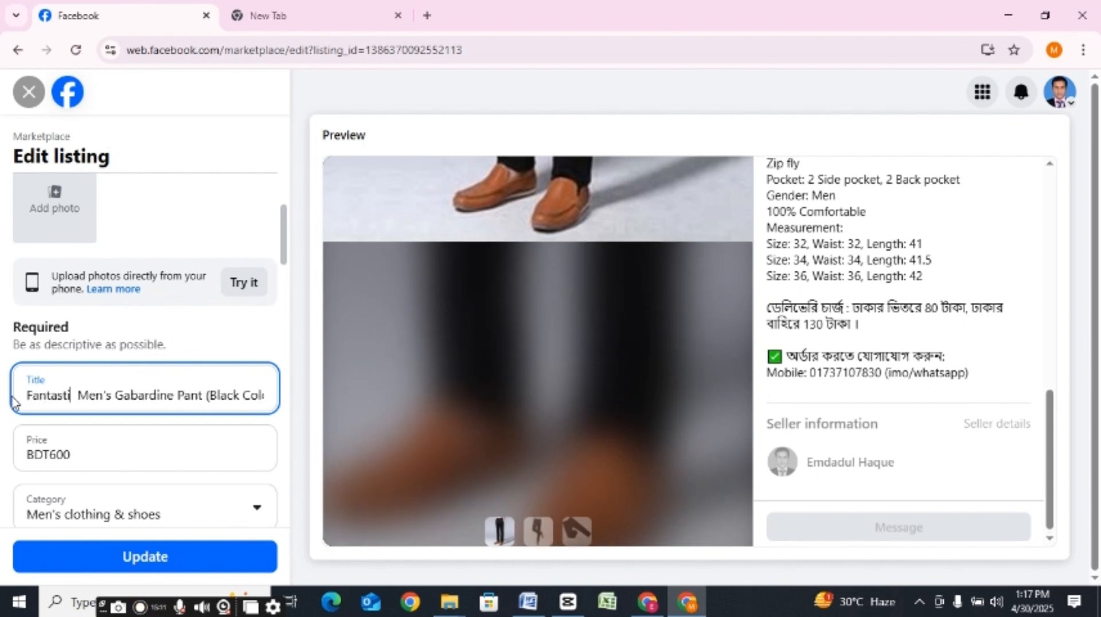
{"action": "type", "text": "c"}
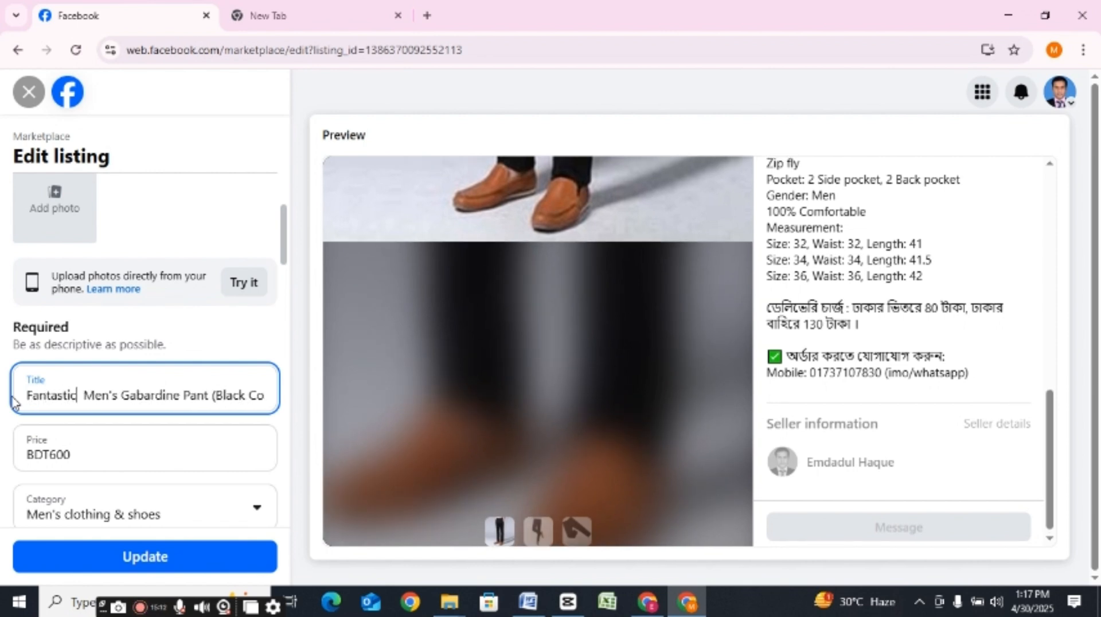
{"action": "left_click", "coordinate": [154, 442]}
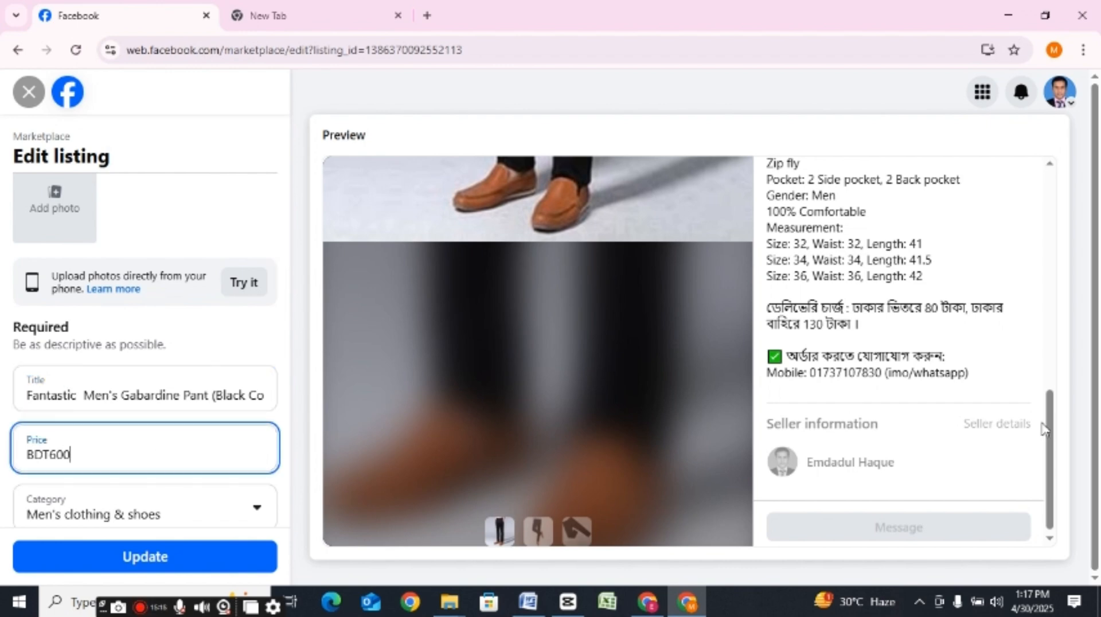
{"action": "left_click_drag", "start_coordinate": [1051, 440], "coordinate": [1064, 186]}
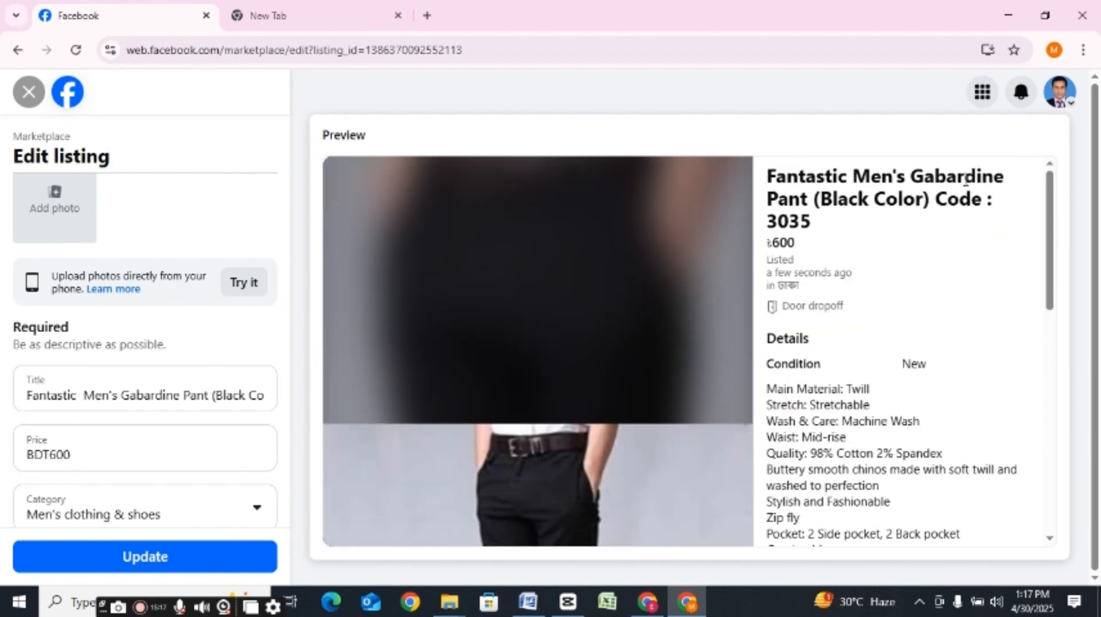
{"action": "left_click", "coordinate": [172, 565]}
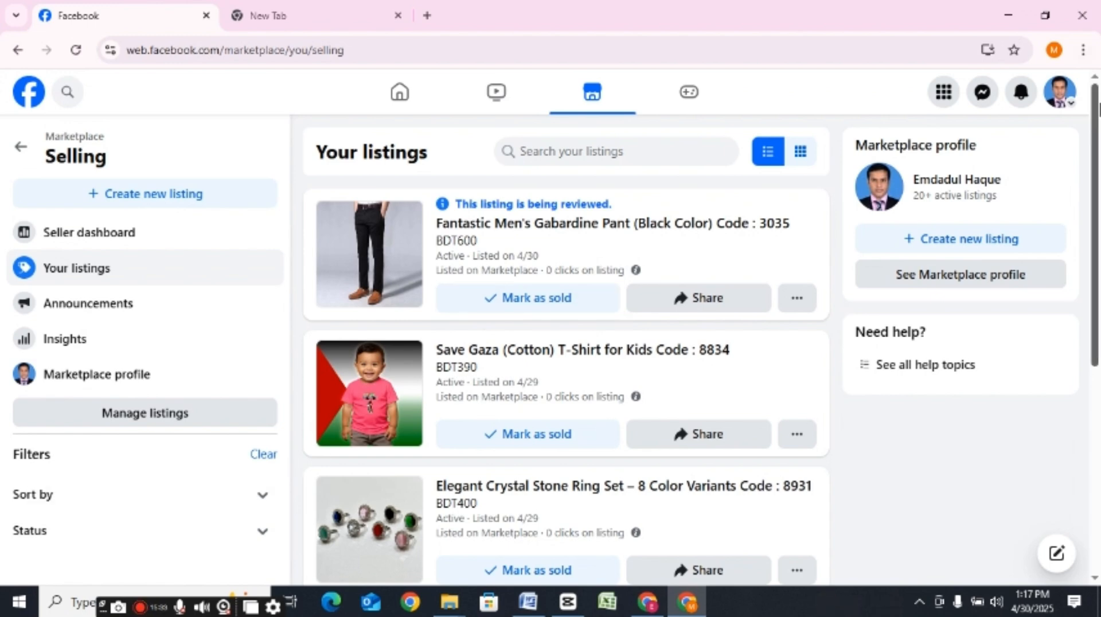
Step: View the messages for the gabardine pant listing and return to the list of own listings
{"action": "left_click_drag", "start_coordinate": [1095, 150], "coordinate": [1058, 128]}
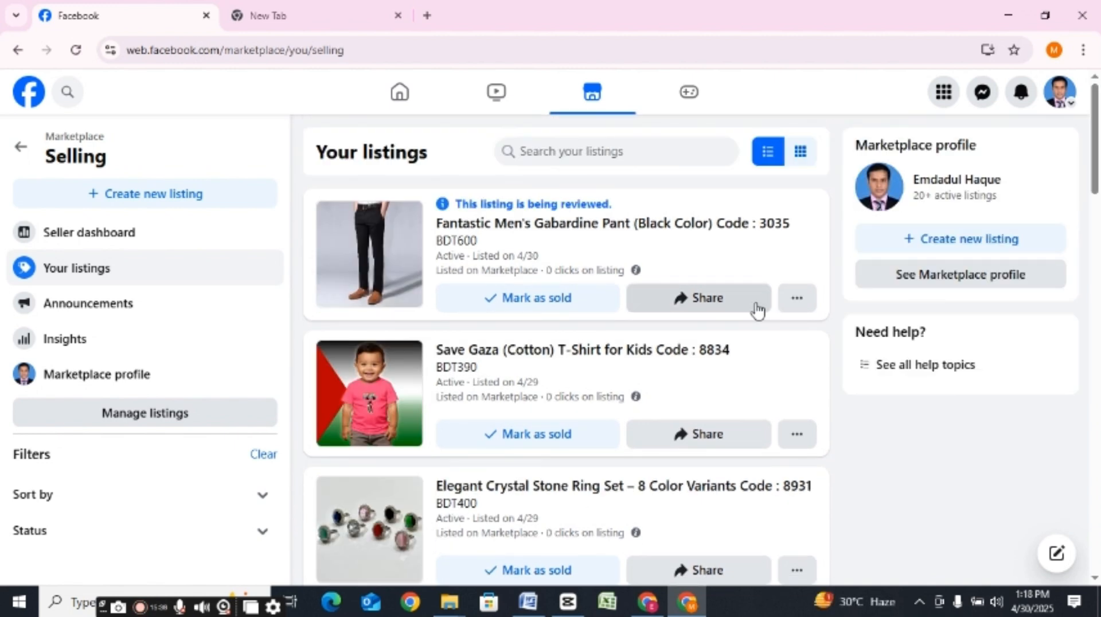
{"action": "left_click", "coordinate": [793, 304]}
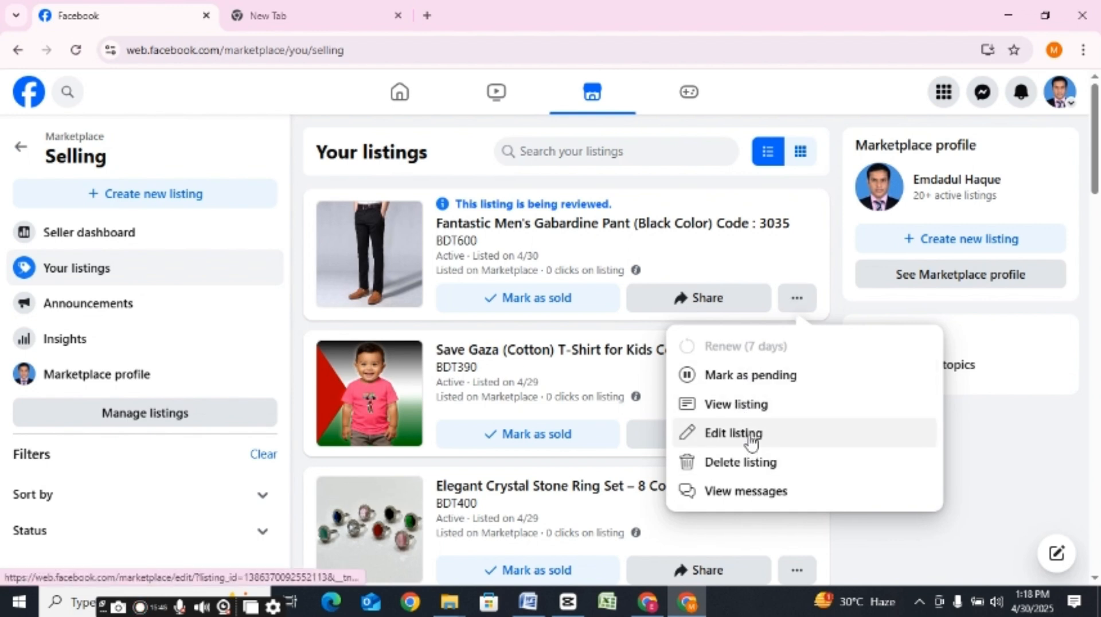
{"action": "left_click", "coordinate": [730, 498]}
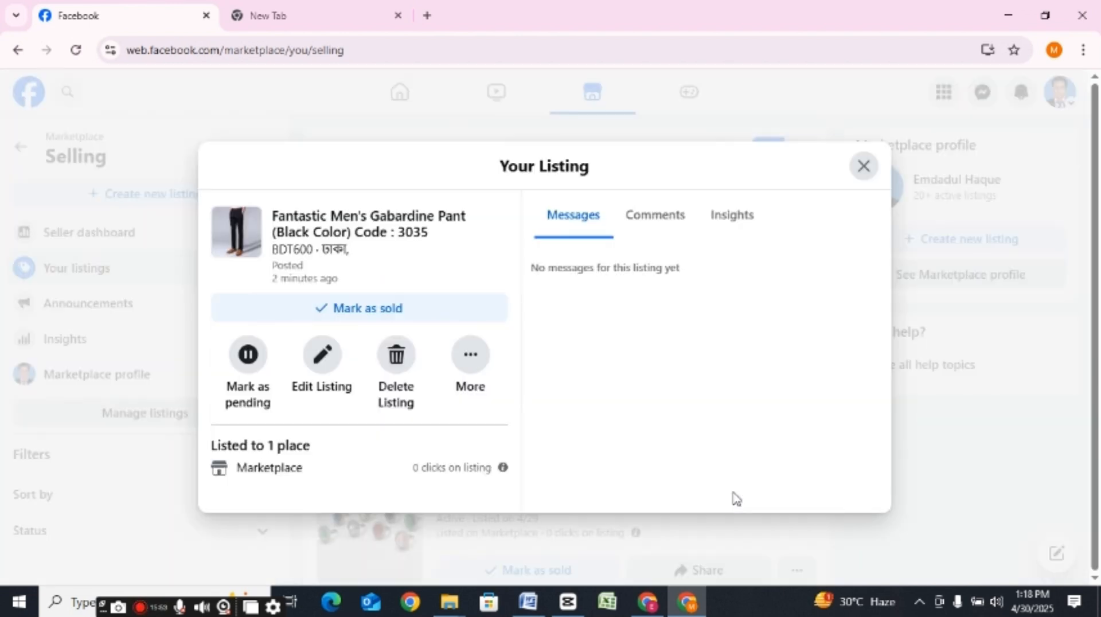
{"action": "left_click_drag", "start_coordinate": [733, 492], "coordinate": [686, 397]}
{"action": "left_click", "coordinate": [866, 167]}
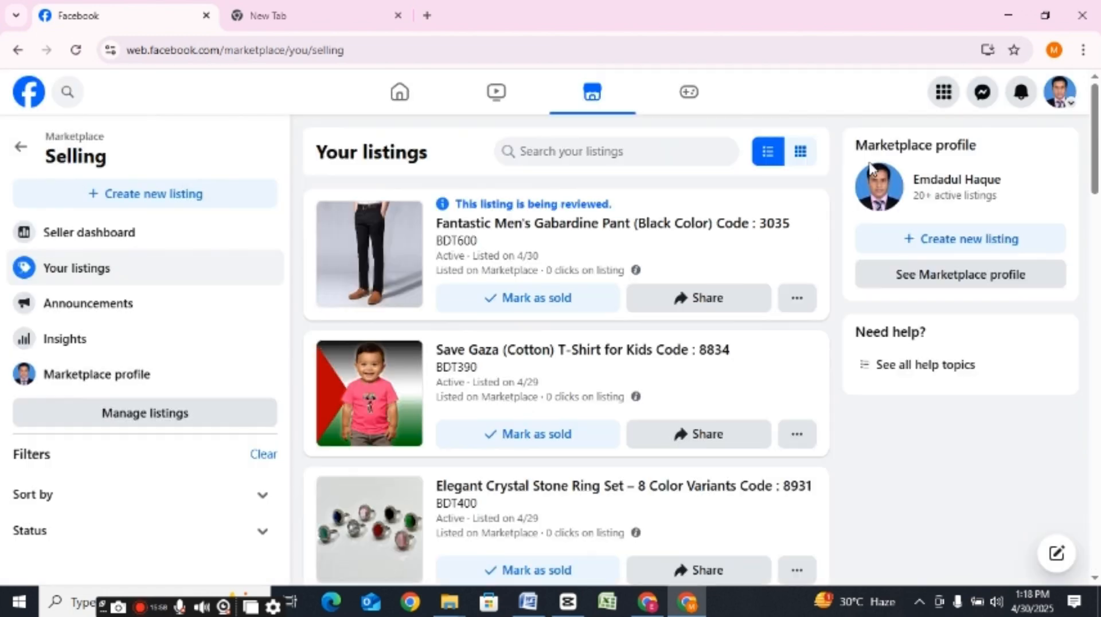
Step: Share the gabardine pant listing to the feed for Friends, and post it to the group "Buy & sell store Public Group"
{"action": "left_click", "coordinate": [725, 304]}
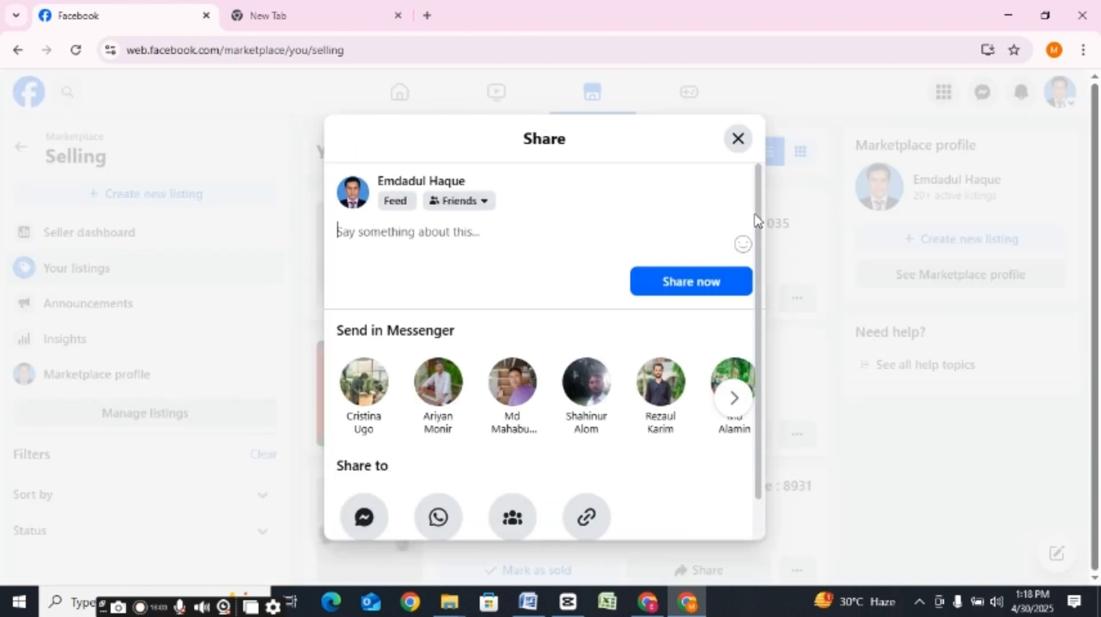
{"action": "left_click", "coordinate": [691, 283]}
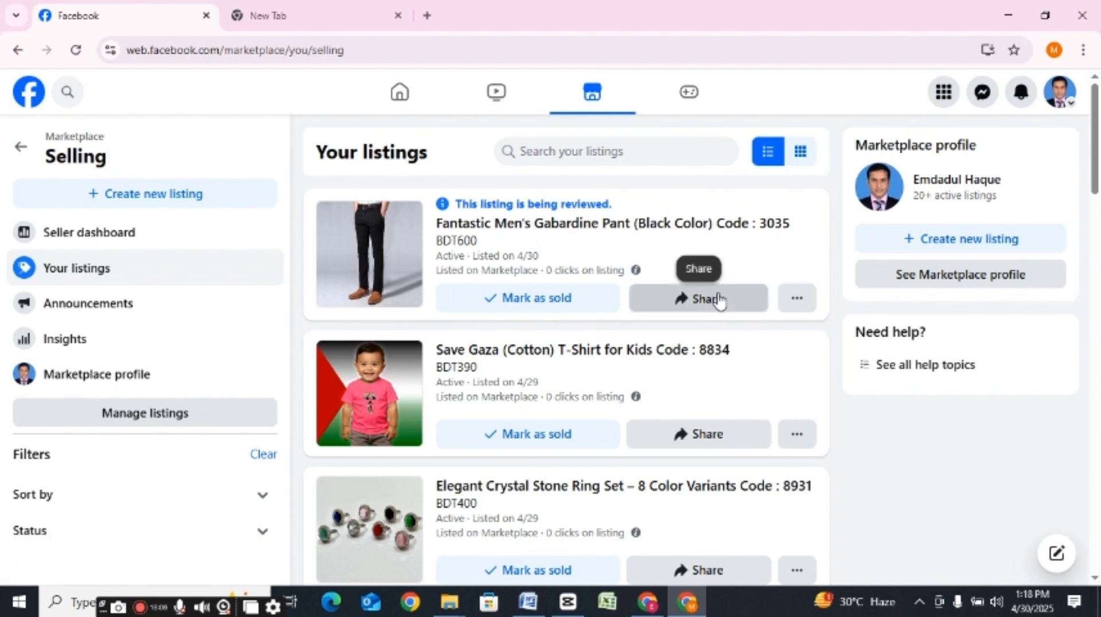
{"action": "left_click", "coordinate": [719, 299]}
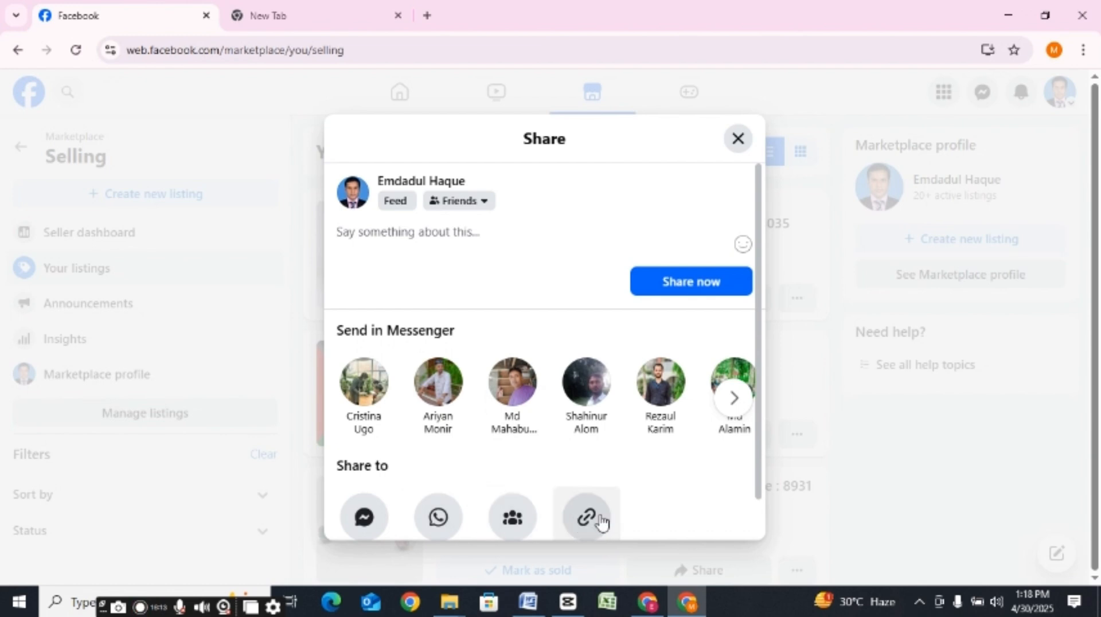
{"action": "left_click", "coordinate": [513, 522]}
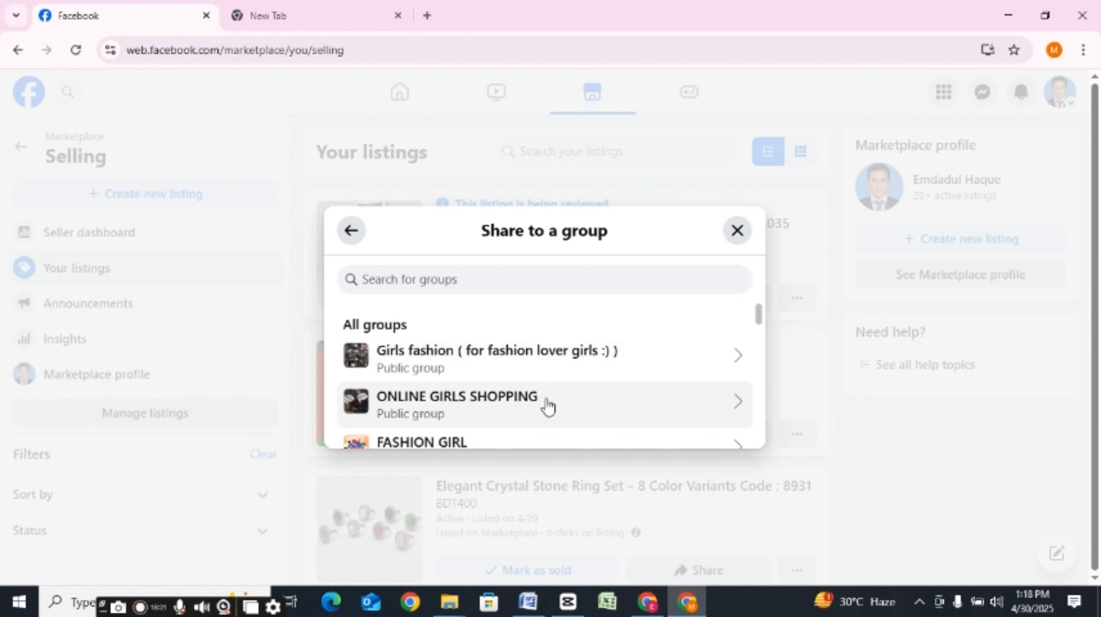
{"action": "left_click_drag", "start_coordinate": [759, 315], "coordinate": [760, 331]}
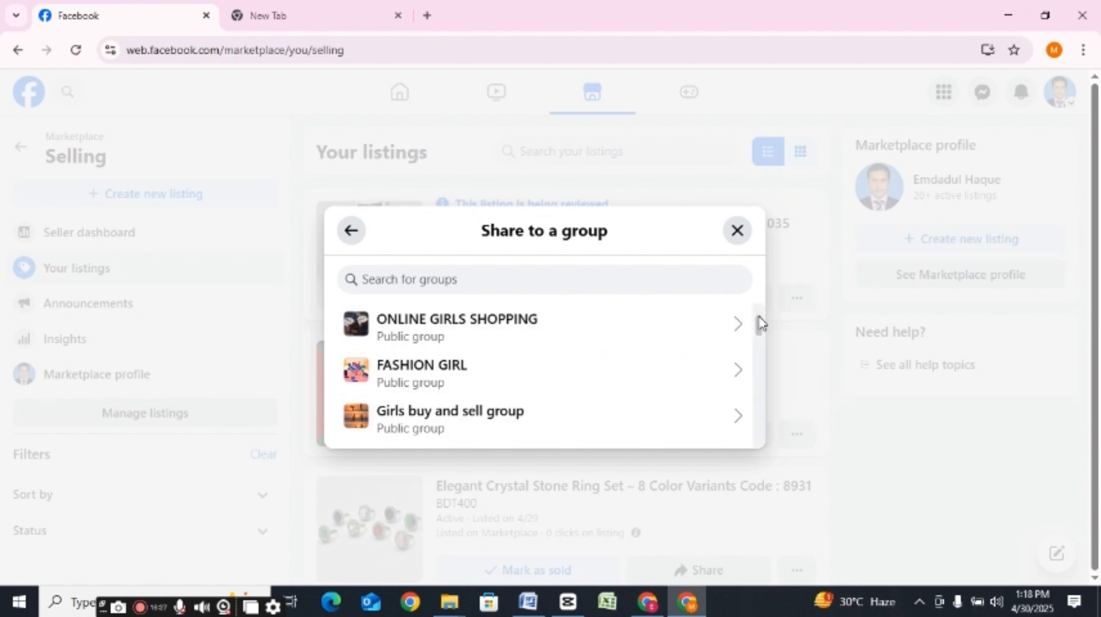
{"action": "left_click_drag", "start_coordinate": [760, 329], "coordinate": [760, 338]}
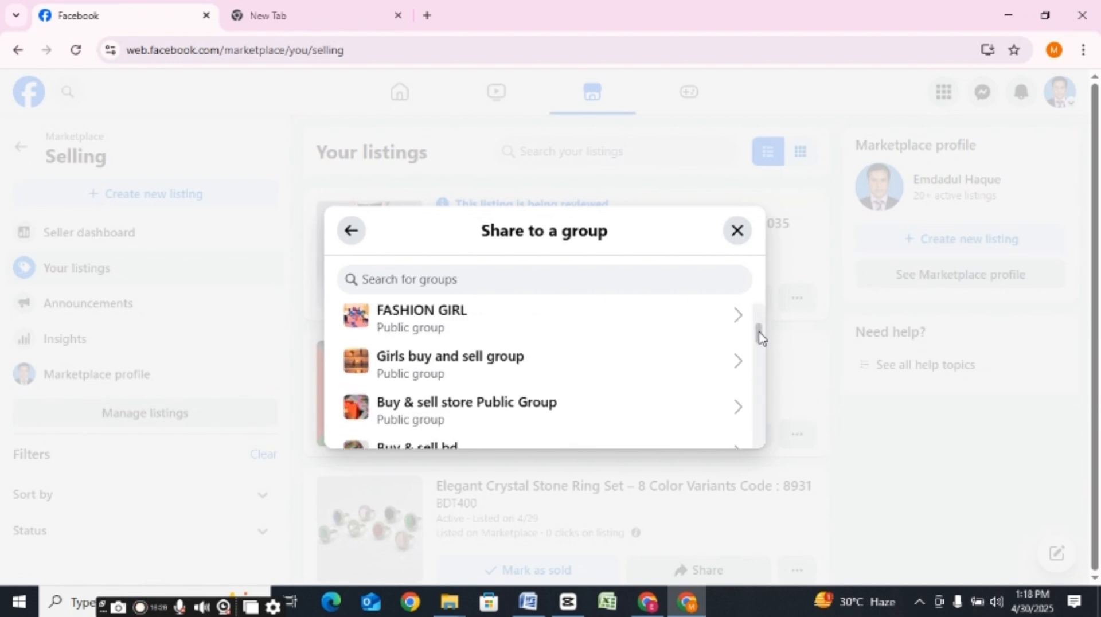
{"action": "left_click", "coordinate": [529, 403]}
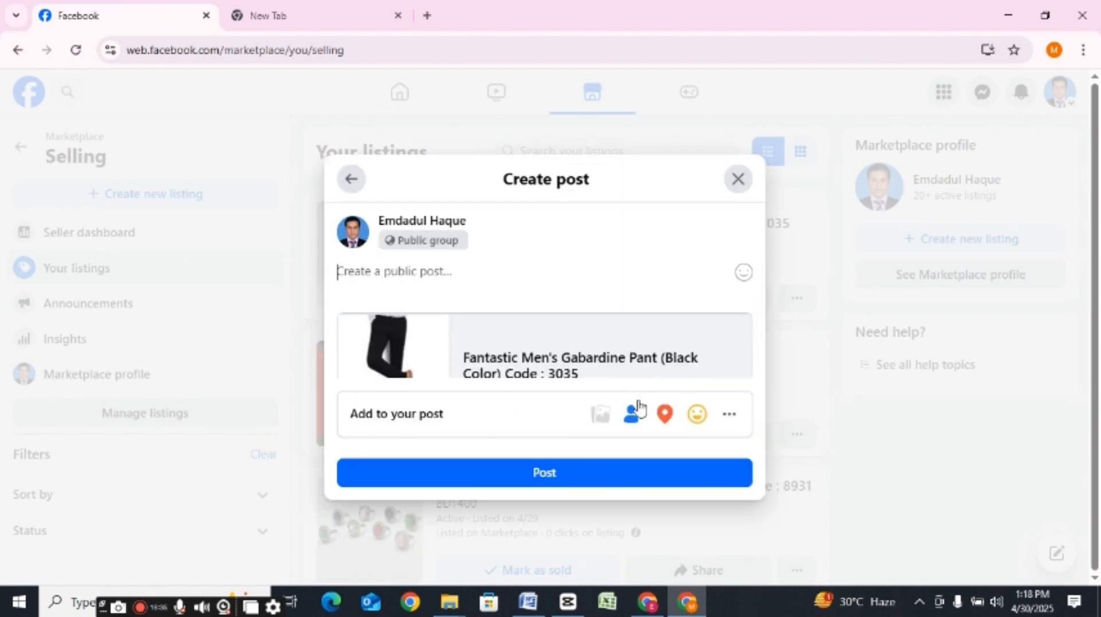
{"action": "left_click", "coordinate": [527, 474]}
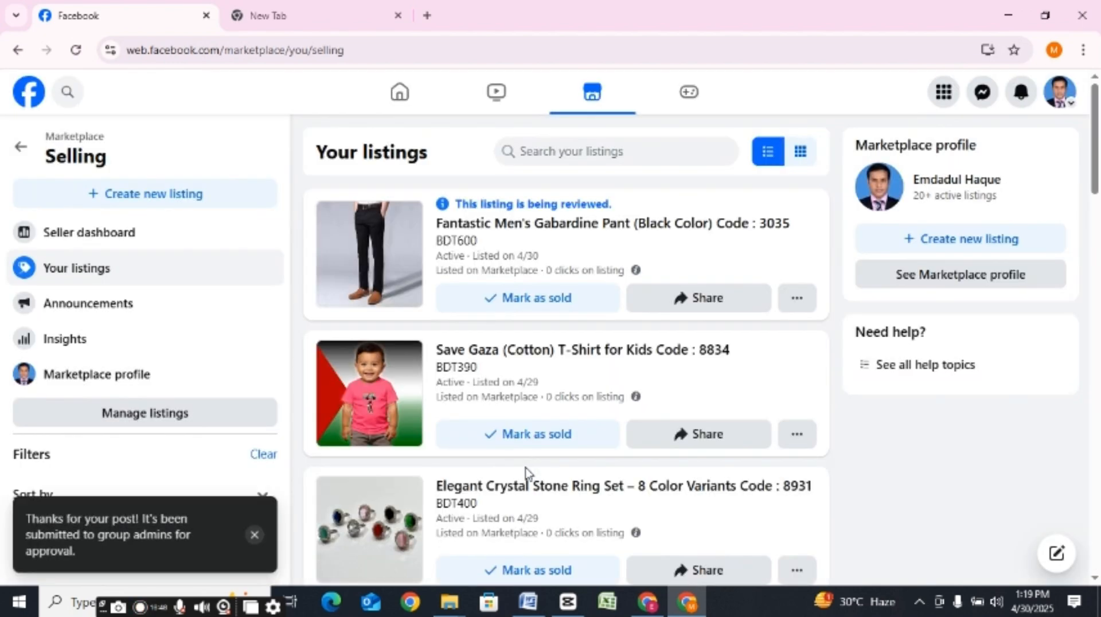
Step: Share the gabardine pant listing as a post in the public group "BUY & SELL BD"
{"action": "left_click", "coordinate": [729, 308]}
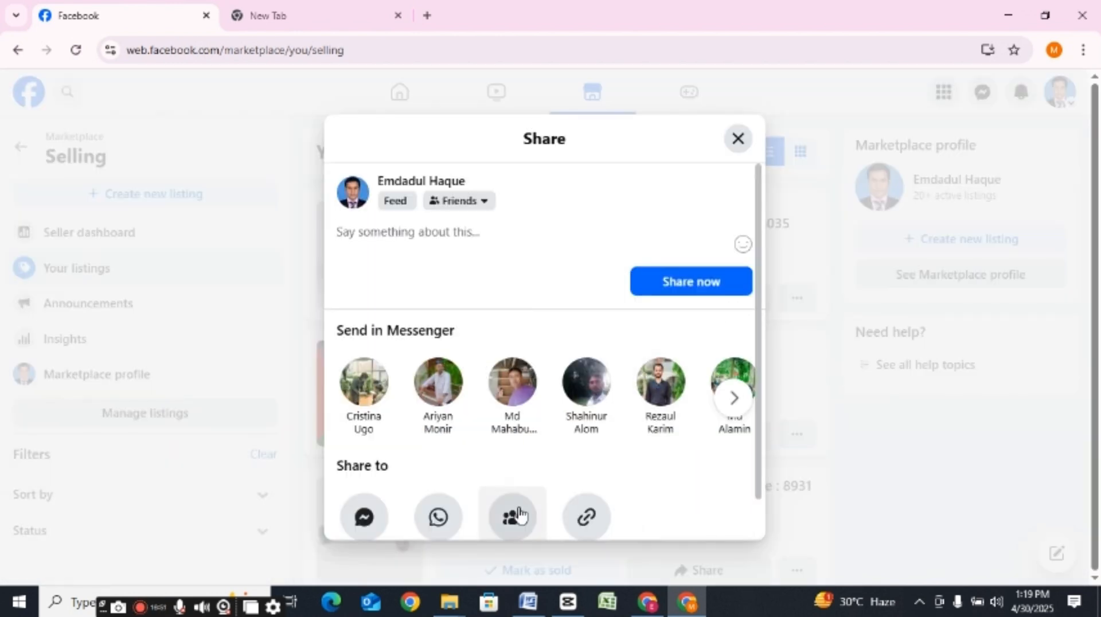
{"action": "left_click", "coordinate": [516, 516]}
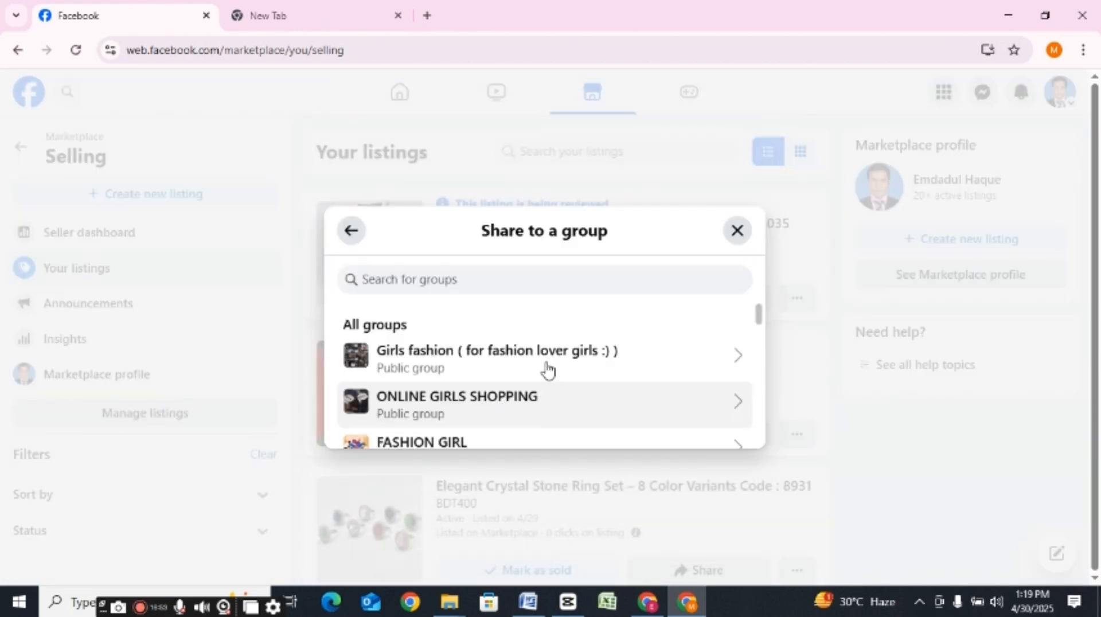
{"action": "left_click_drag", "start_coordinate": [757, 315], "coordinate": [761, 358]}
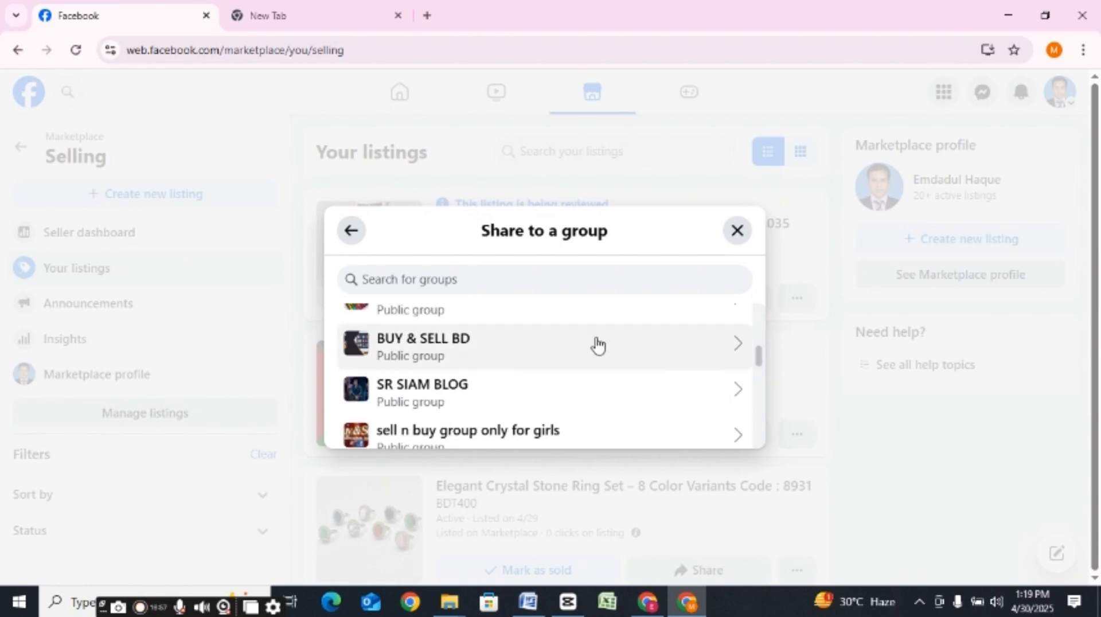
{"action": "left_click", "coordinate": [539, 346]}
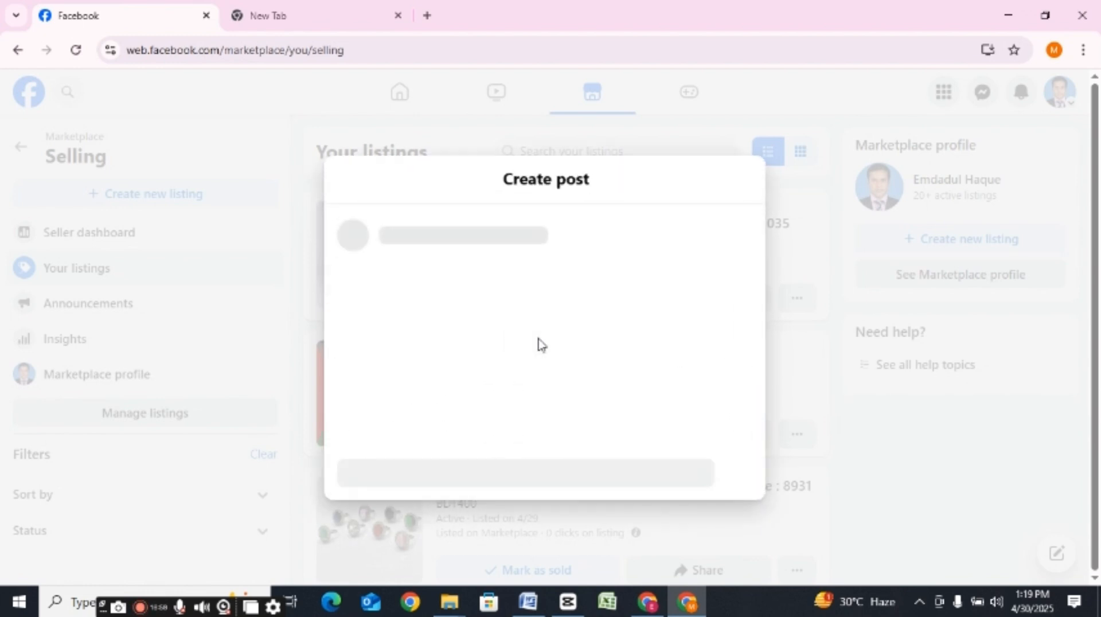
{"action": "left_click", "coordinate": [521, 479]}
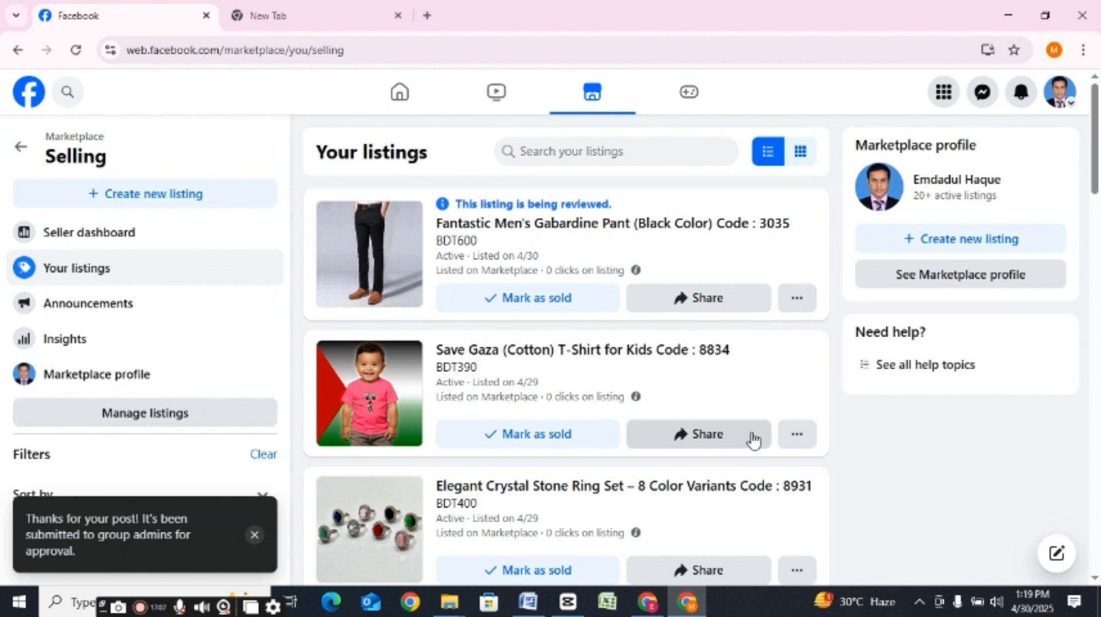
Step: Share the "Save Gaza (Cotton) T-Shirt for Kids" listing as a post in the public group "BUY & SELL BD"
{"action": "left_click", "coordinate": [727, 441]}
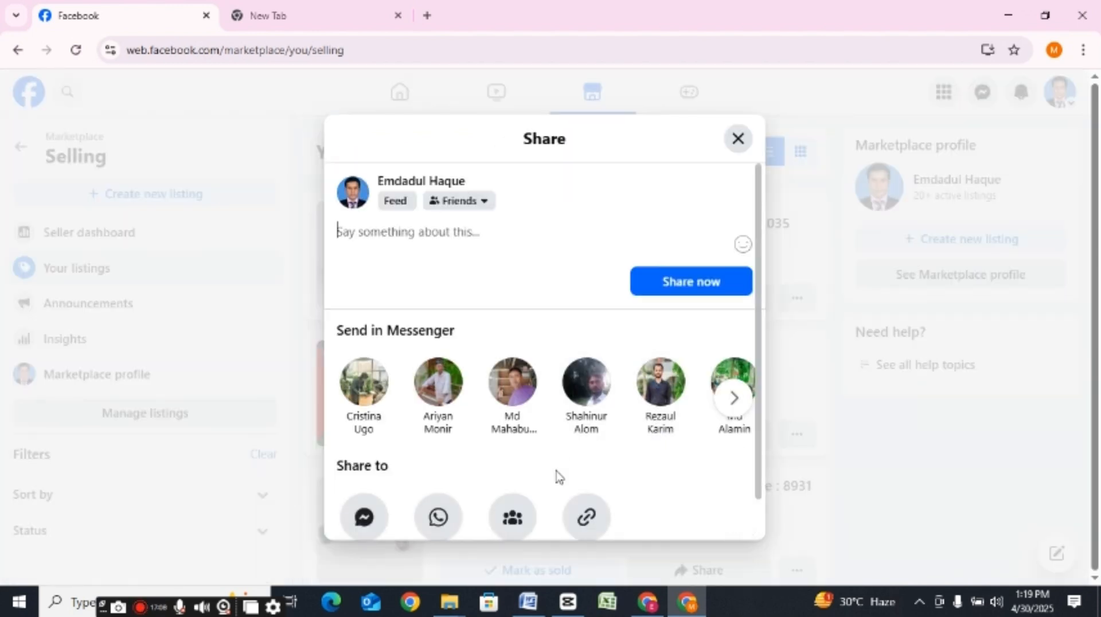
{"action": "left_click", "coordinate": [512, 517]}
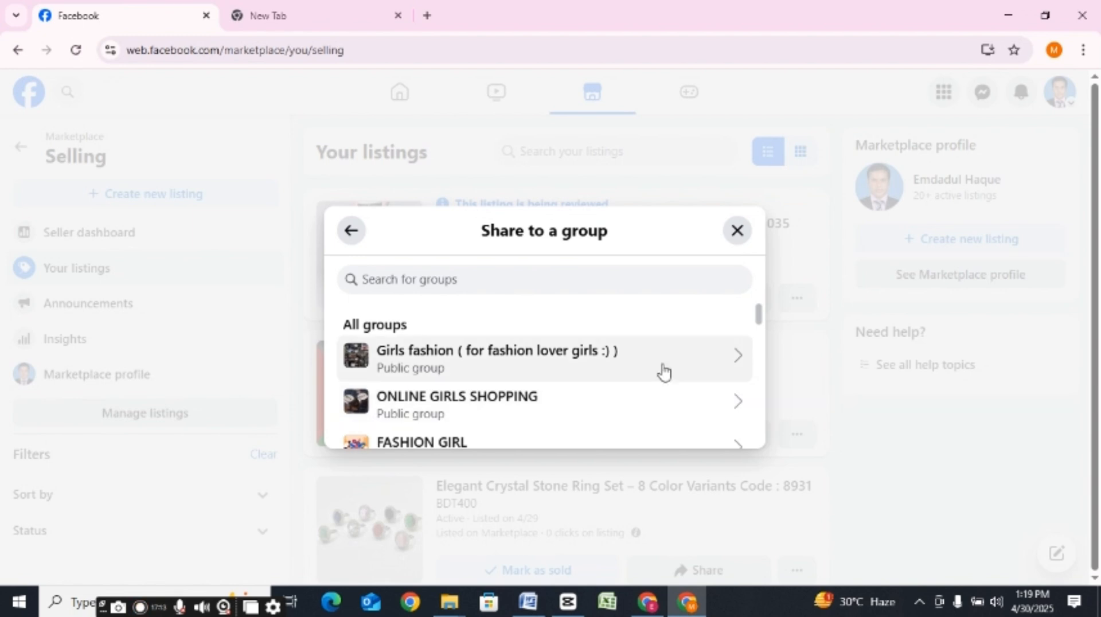
{"action": "left_click_drag", "start_coordinate": [757, 315], "coordinate": [768, 449]}
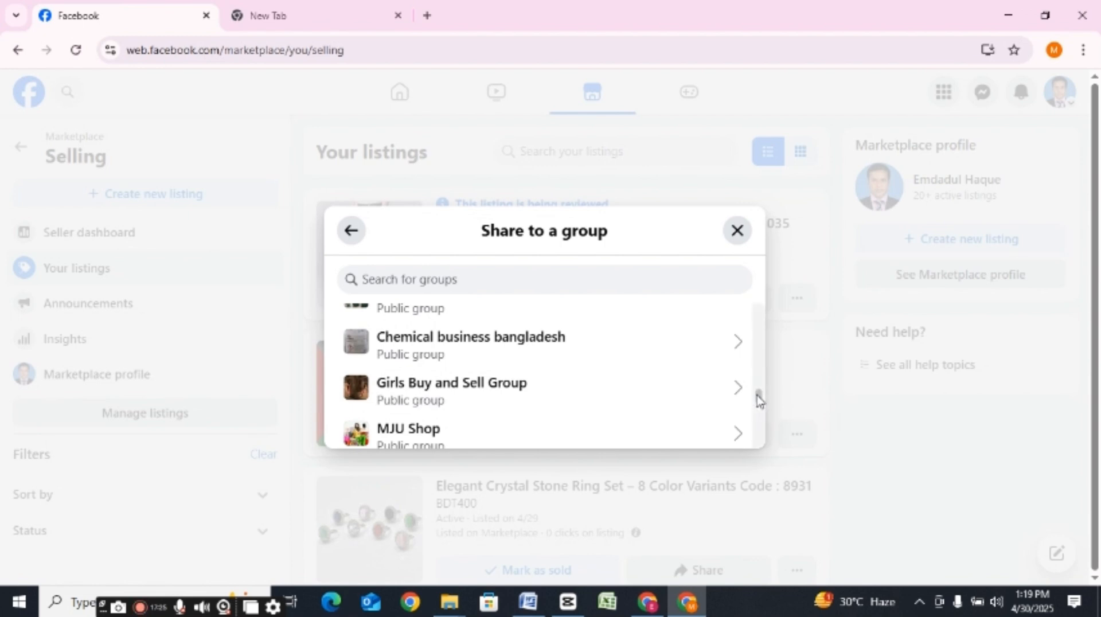
{"action": "left_click_drag", "start_coordinate": [757, 396], "coordinate": [744, 339]}
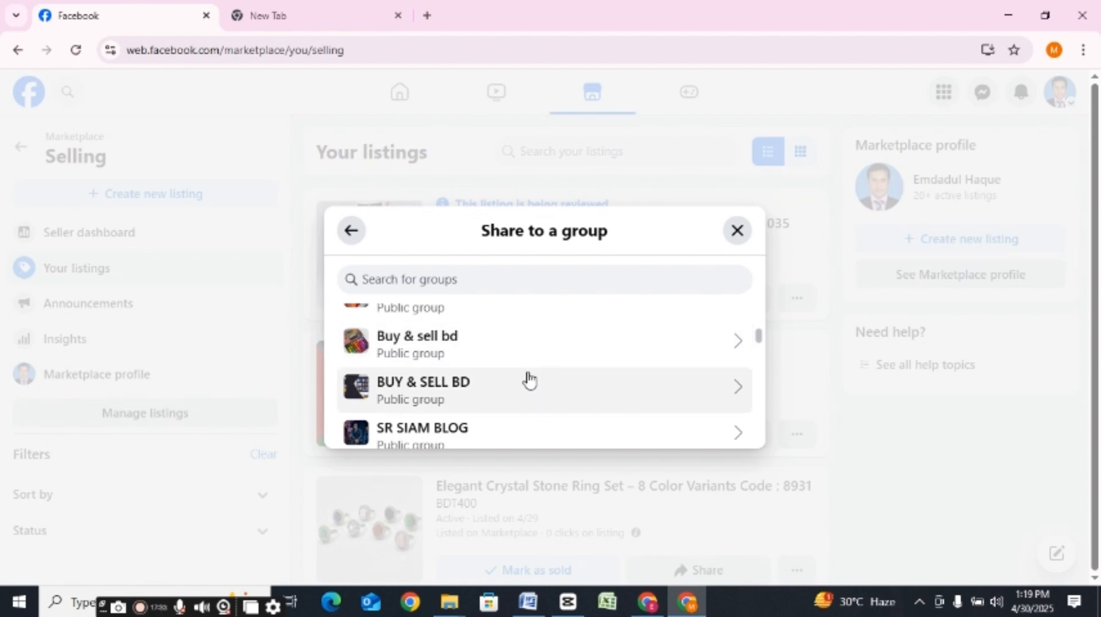
{"action": "left_click", "coordinate": [570, 394]}
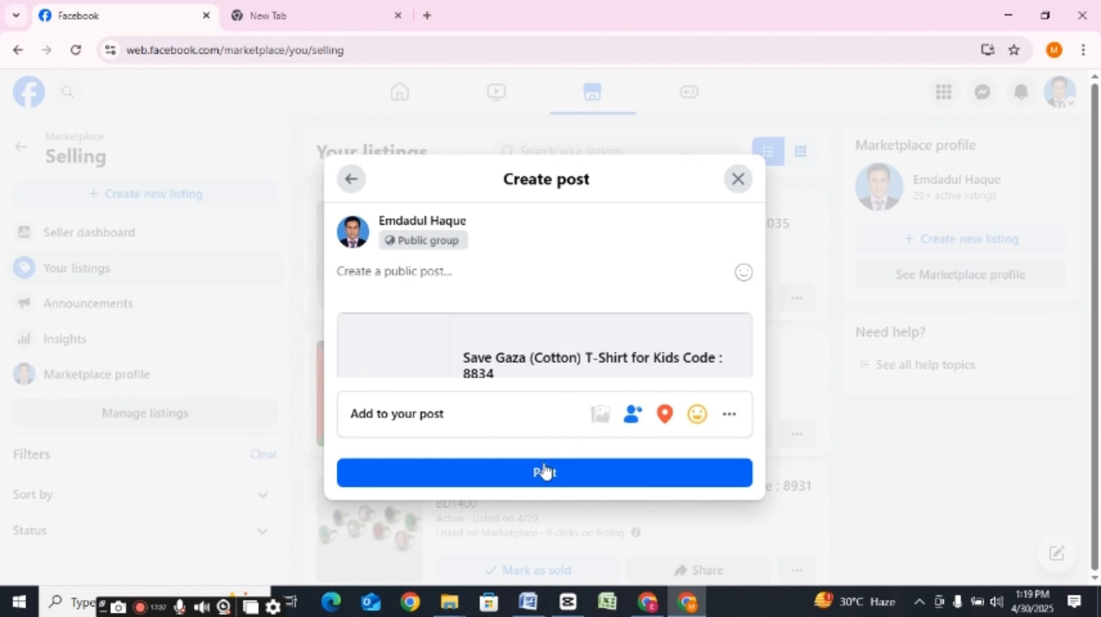
{"action": "left_click", "coordinate": [534, 476]}
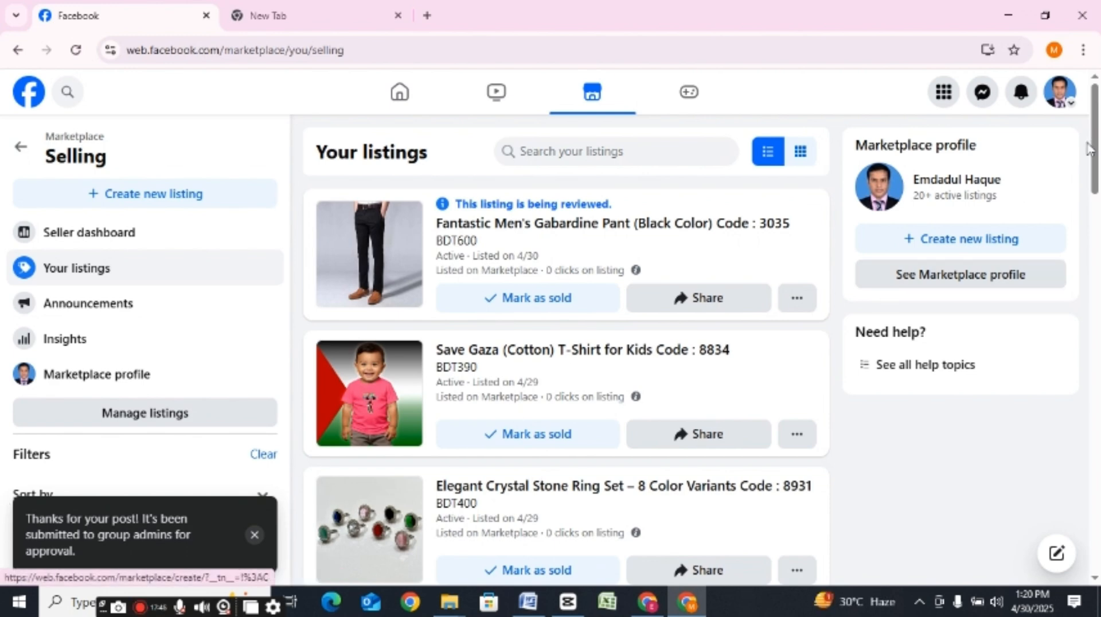
Step: Share the "Save Gaza (Cotton) T-Shirt for Kids" listing as a post in the group "Buy & sell store Public Group"
{"action": "scroll", "coordinate": [1089, 149], "scroll_direction": "down", "scroll_amount": 2}
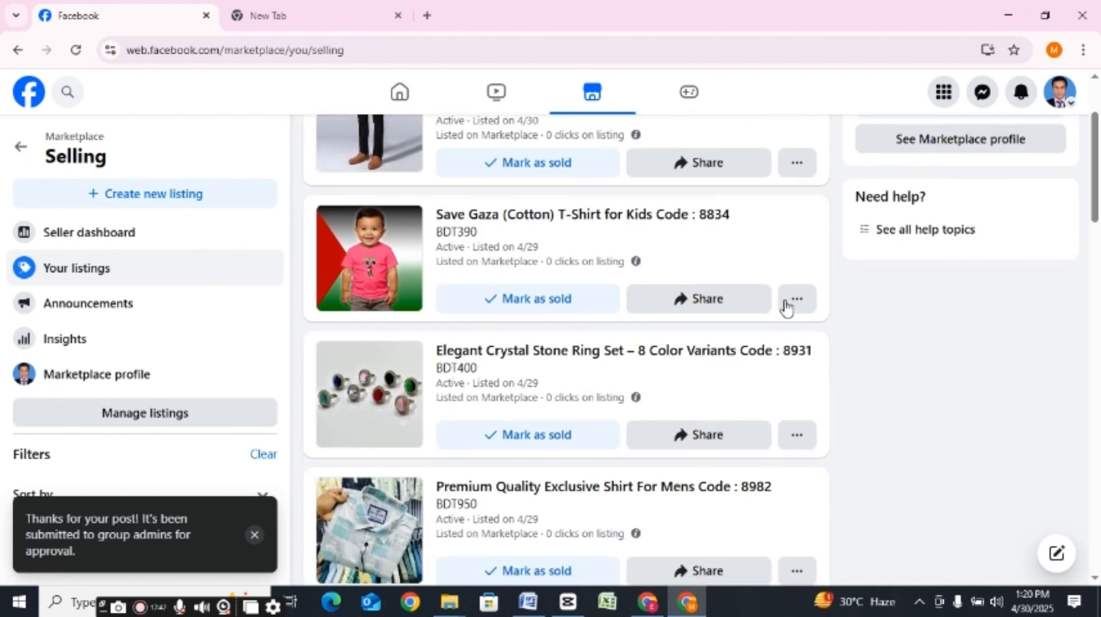
{"action": "left_click", "coordinate": [735, 304]}
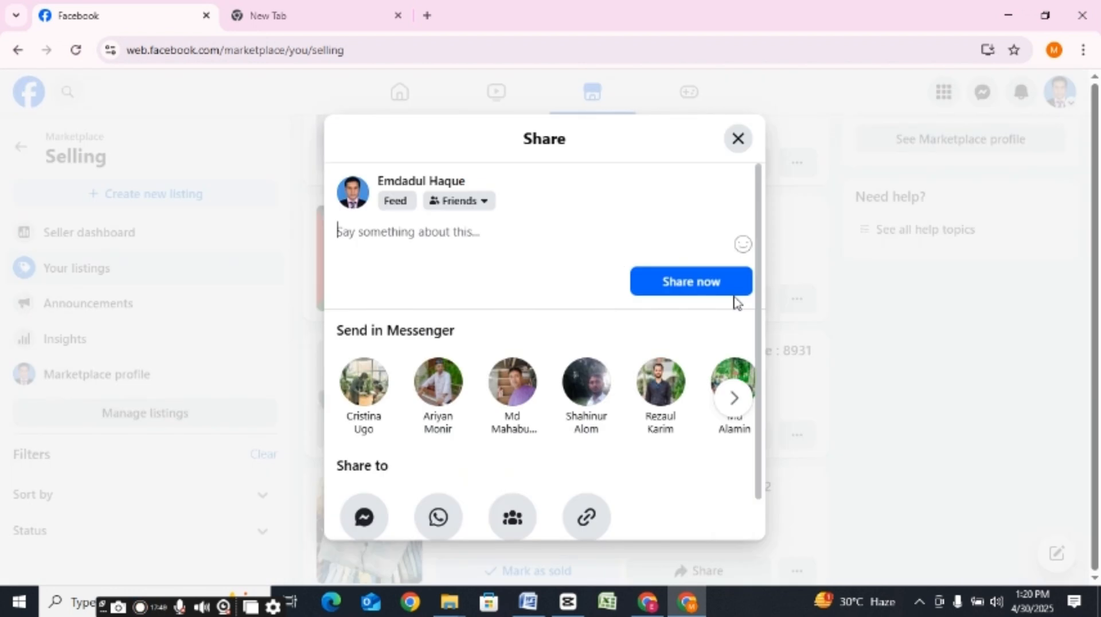
{"action": "left_click", "coordinate": [516, 519]}
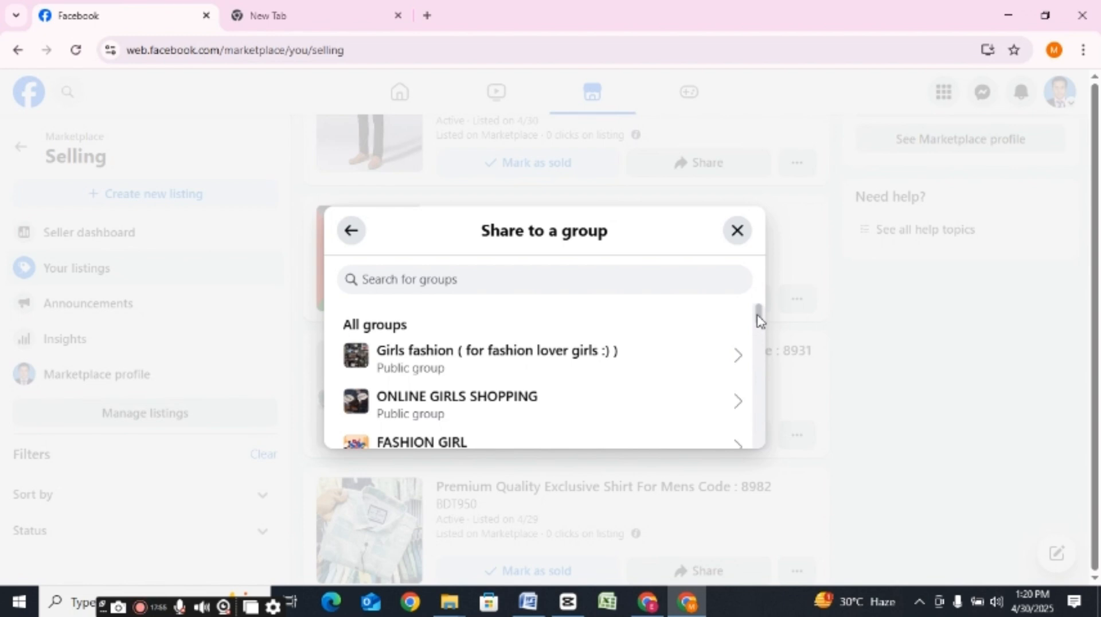
{"action": "scroll", "coordinate": [760, 321], "scroll_direction": "down", "scroll_amount": 1}
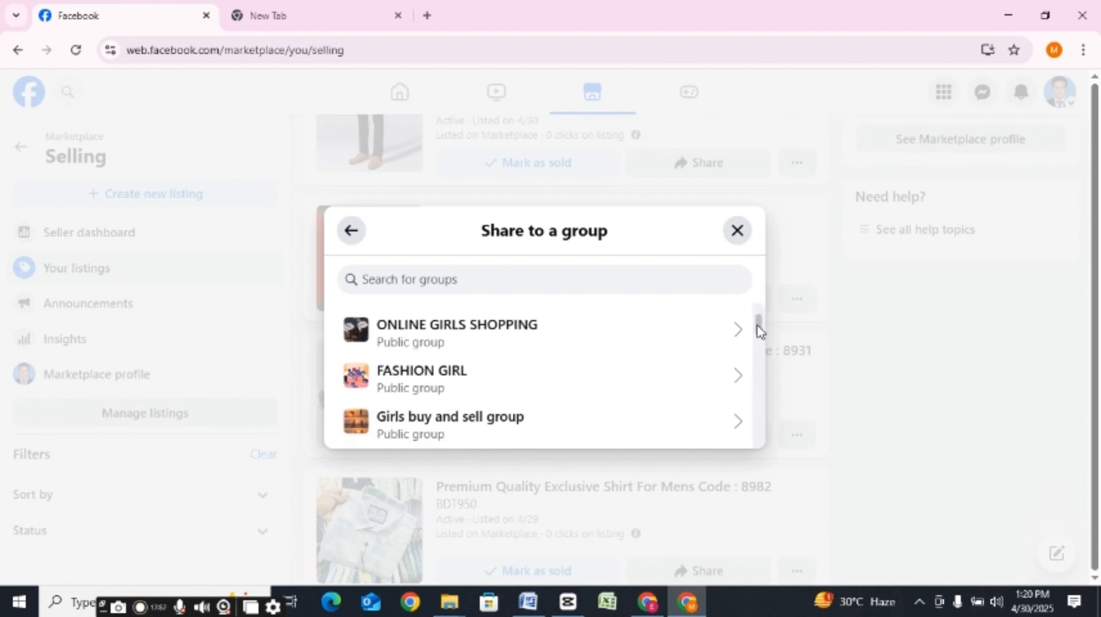
{"action": "scroll", "coordinate": [760, 332], "scroll_direction": "down", "scroll_amount": 1}
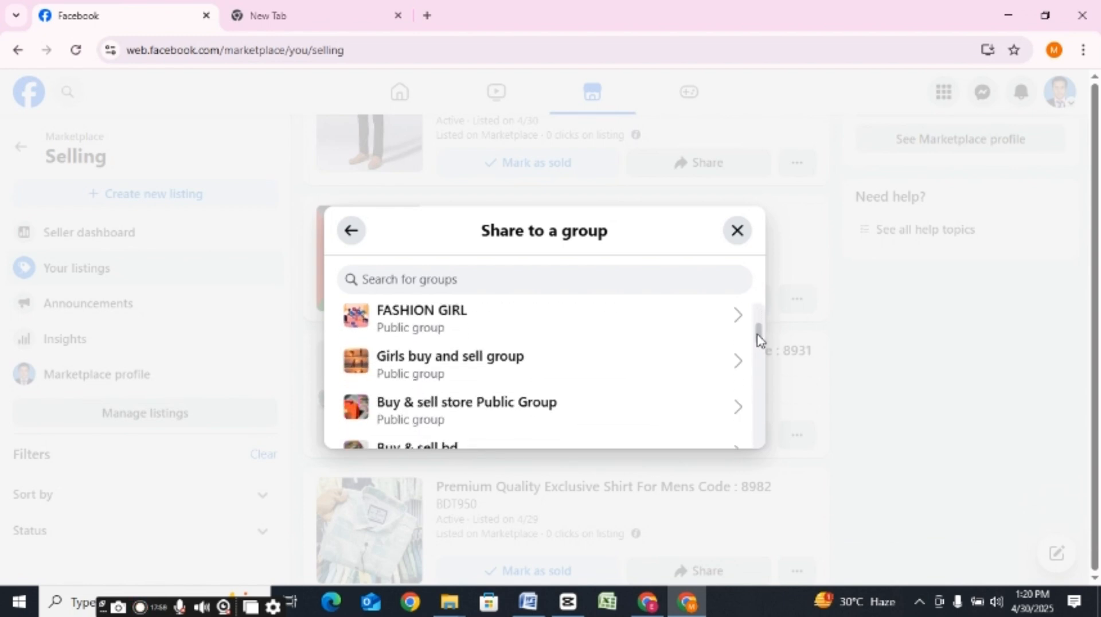
{"action": "left_click", "coordinate": [586, 410]}
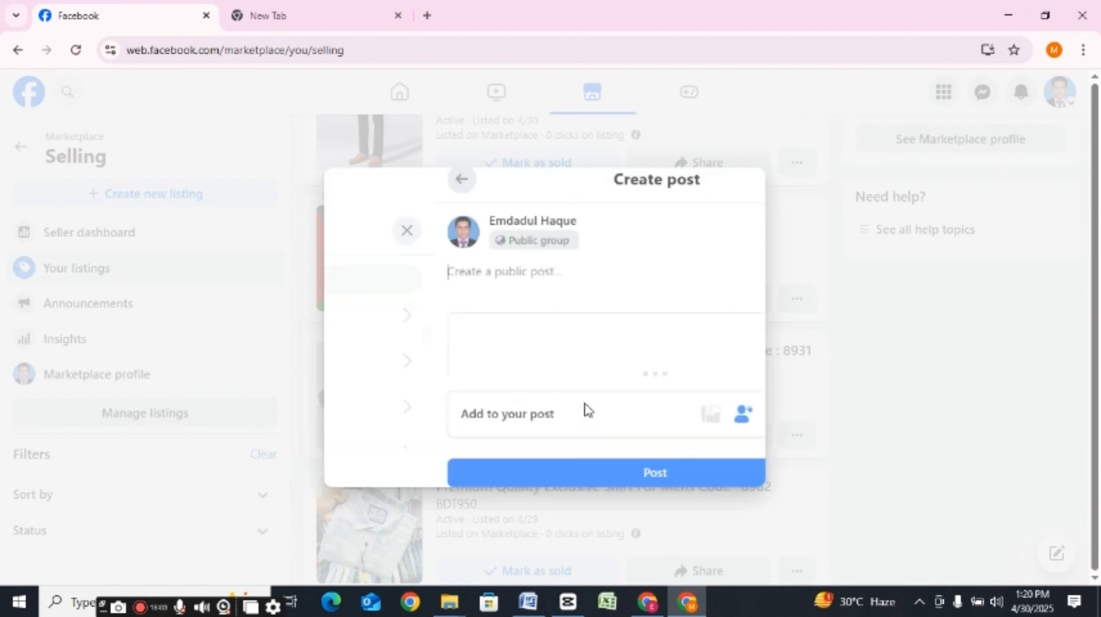
{"action": "left_click", "coordinate": [541, 474]}
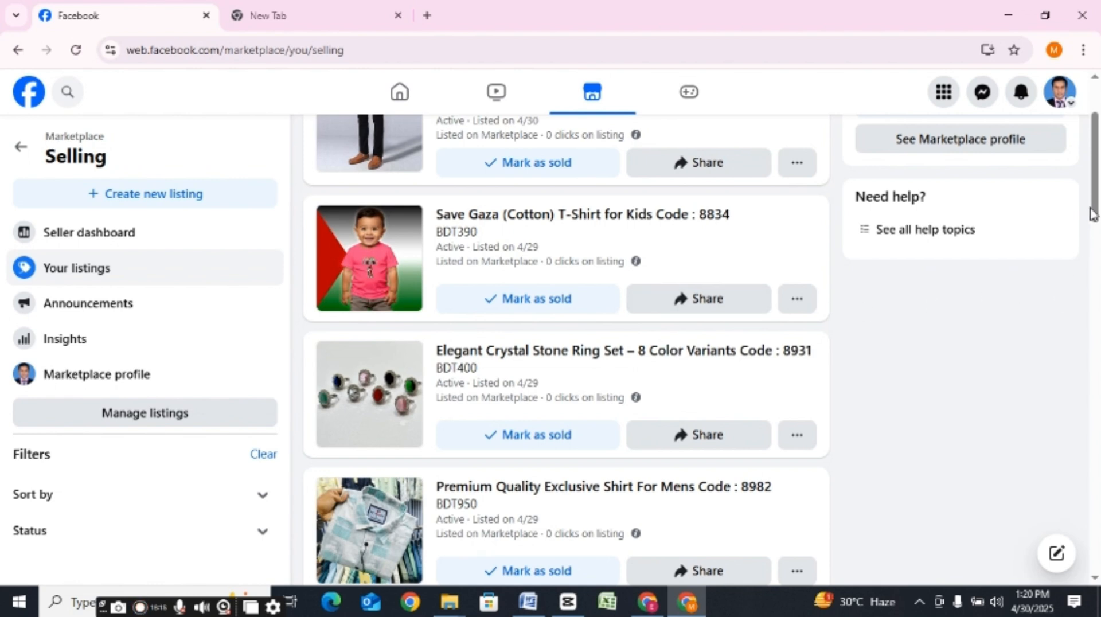
Step: Go to the Marketplace home page through Facebook's shopping shortcuts and open the list of own listings under Selling
{"action": "left_click_drag", "start_coordinate": [1092, 213], "coordinate": [1095, 152]}
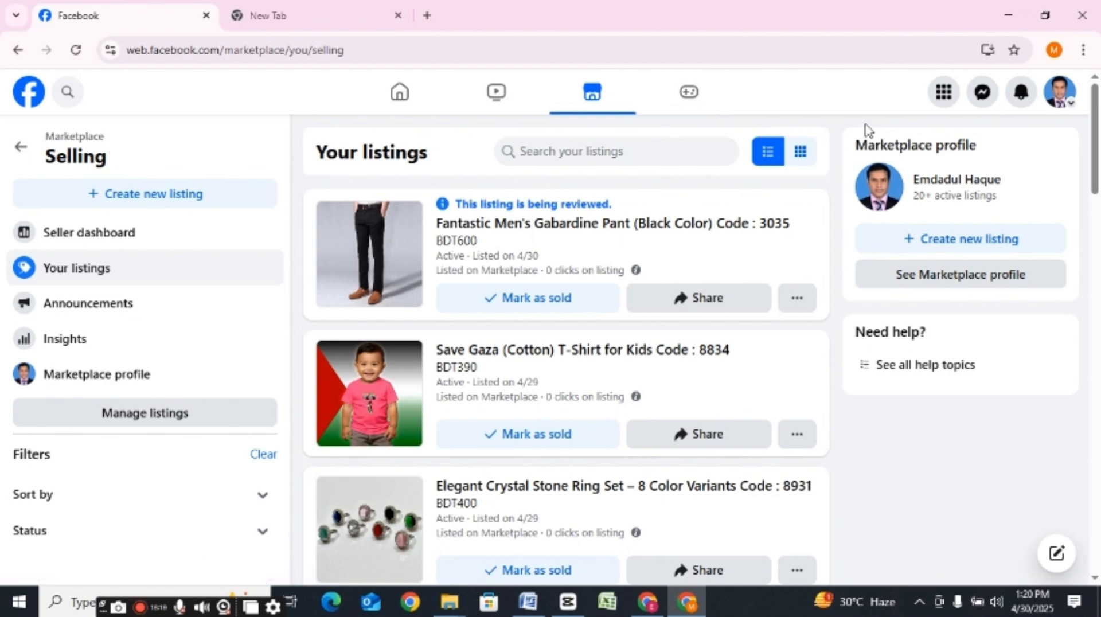
{"action": "left_click", "coordinate": [951, 99]}
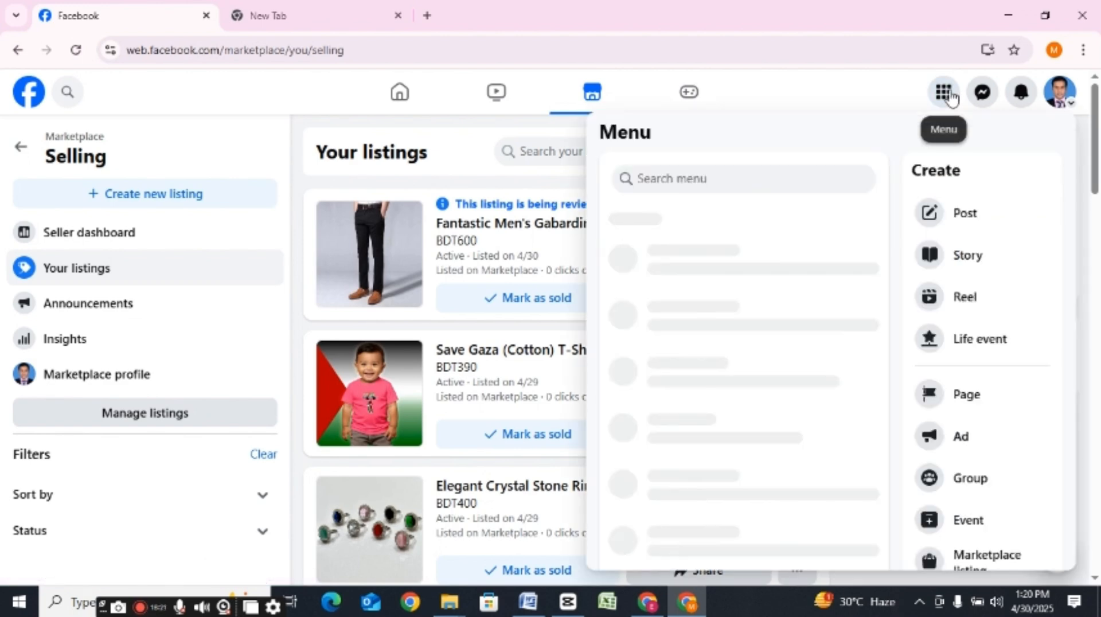
{"action": "key", "text": "ctrl+minus"}
{"action": "key", "text": "ctrl+minus"}
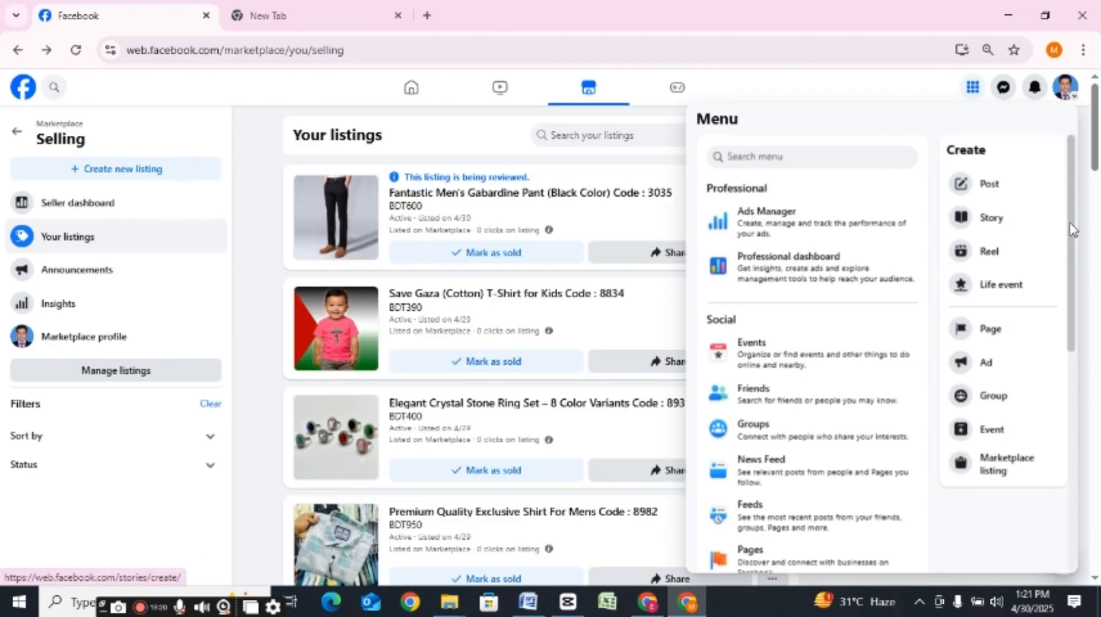
{"action": "scroll", "coordinate": [1072, 229], "scroll_direction": "down", "scroll_amount": 7}
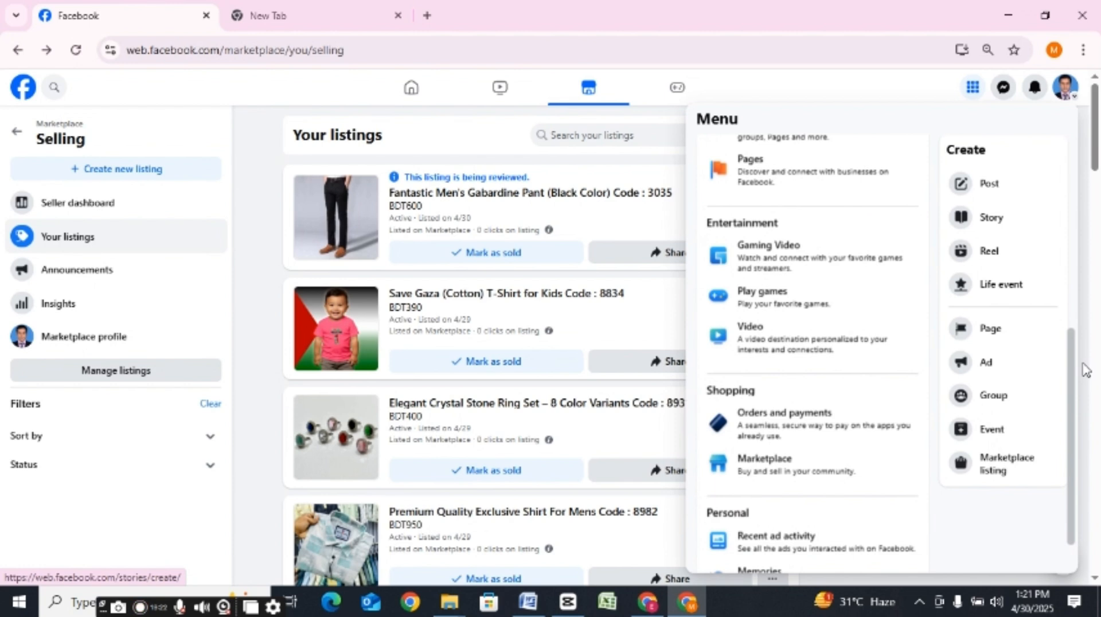
{"action": "scroll", "coordinate": [1083, 373], "scroll_direction": "down", "scroll_amount": 1}
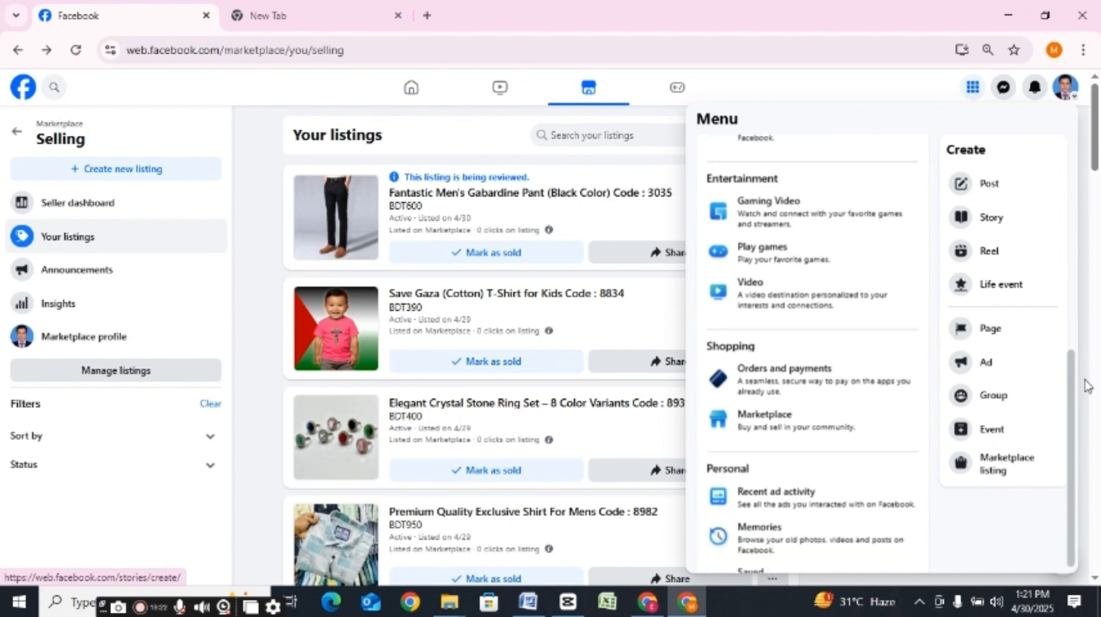
{"action": "left_click", "coordinate": [803, 430]}
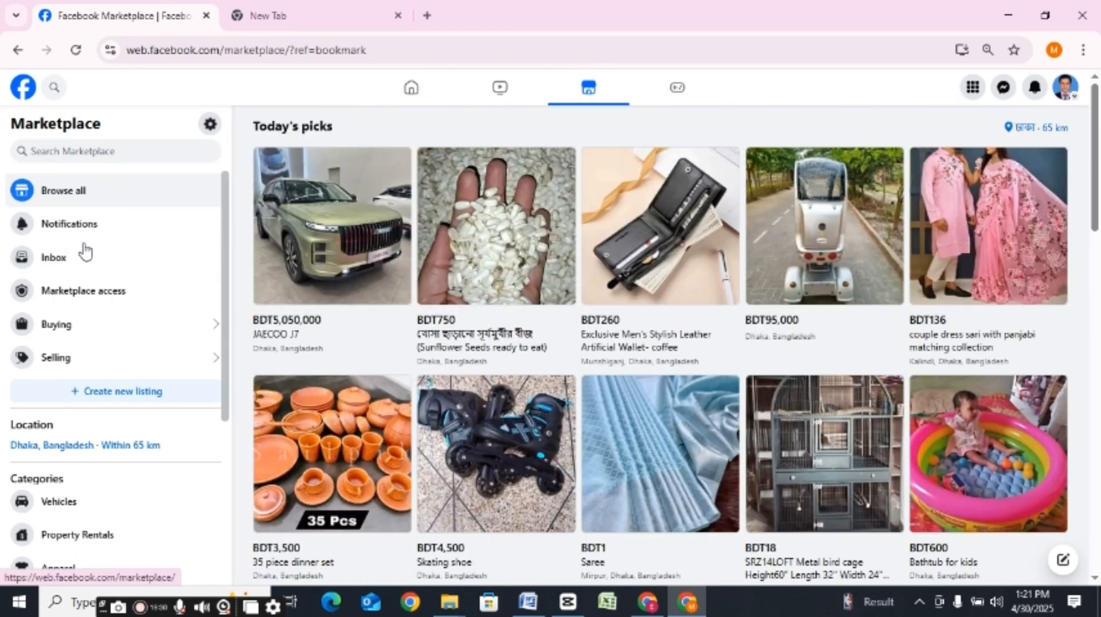
{"action": "left_click", "coordinate": [57, 361]}
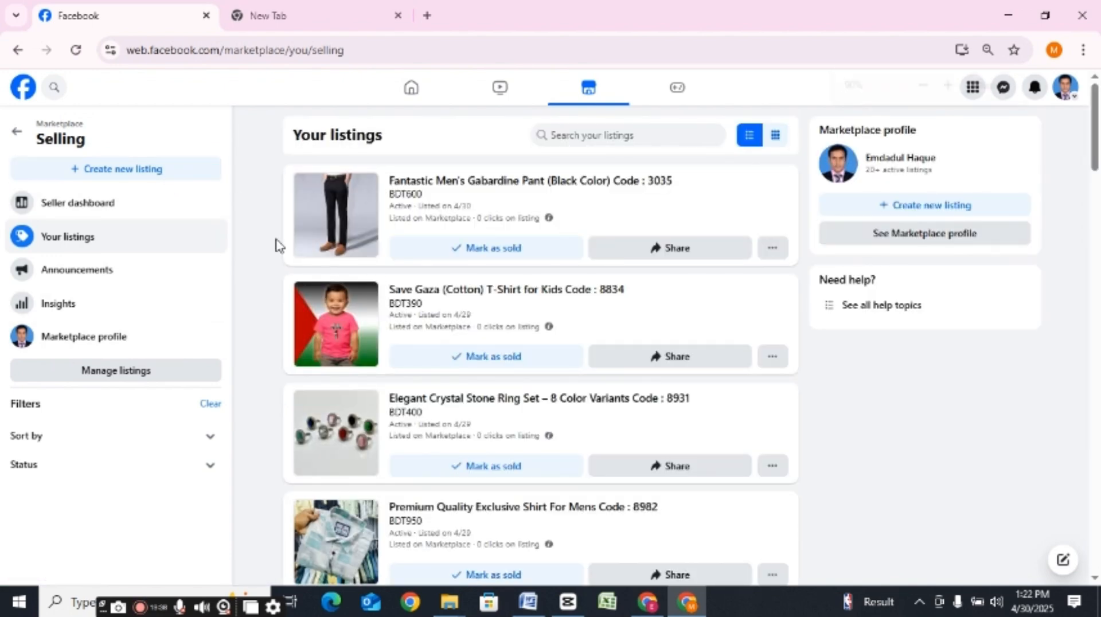
Step: Enlarge the page display and start creating a new Marketplace listing
{"action": "key", "text": "ctrl+plus"}
{"action": "key", "text": "ctrl+plus"}
{"action": "key", "text": "ctrl+plus"}
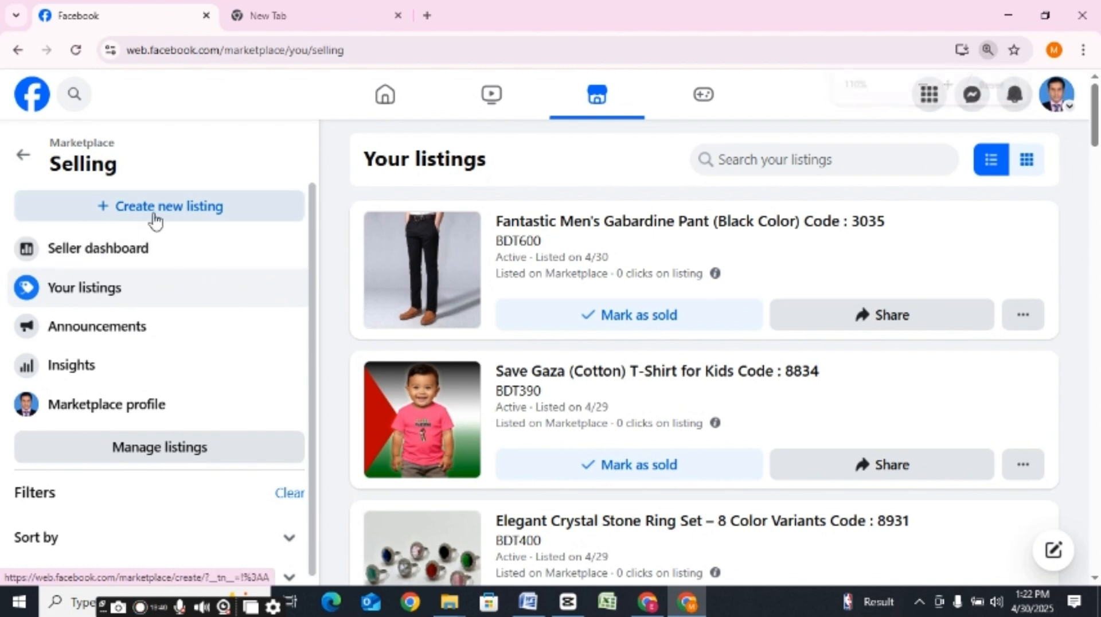
{"action": "left_click", "coordinate": [189, 212]}
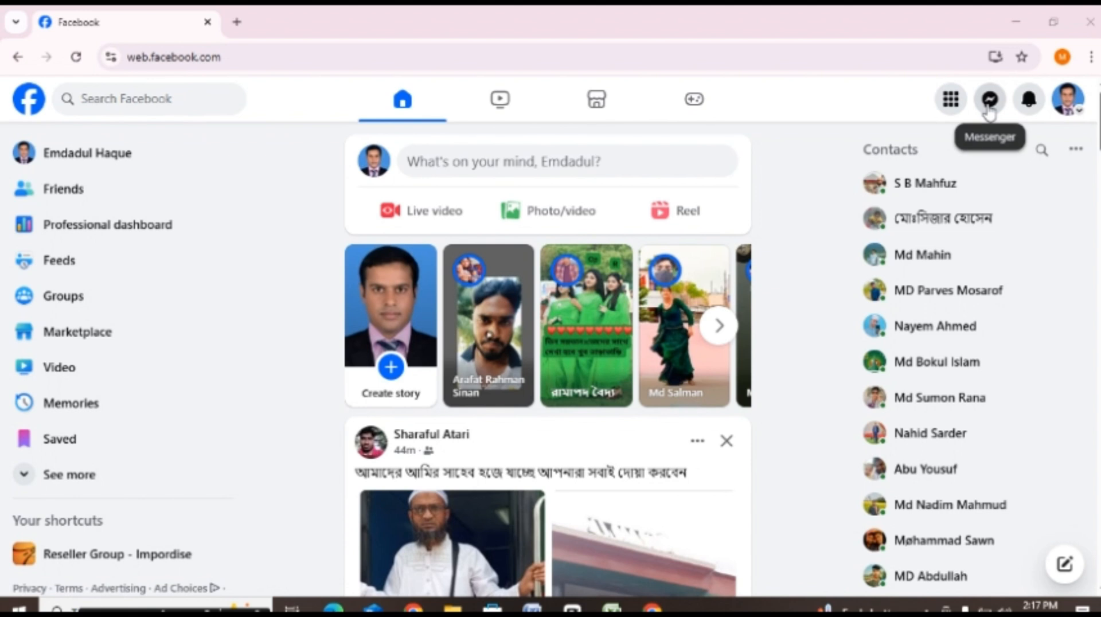
Step: Open the Marketplace chat about the Drop Shoulder Ladies T-shirt in Messenger and read the buyer's messages
{"action": "left_click", "coordinate": [989, 109]}
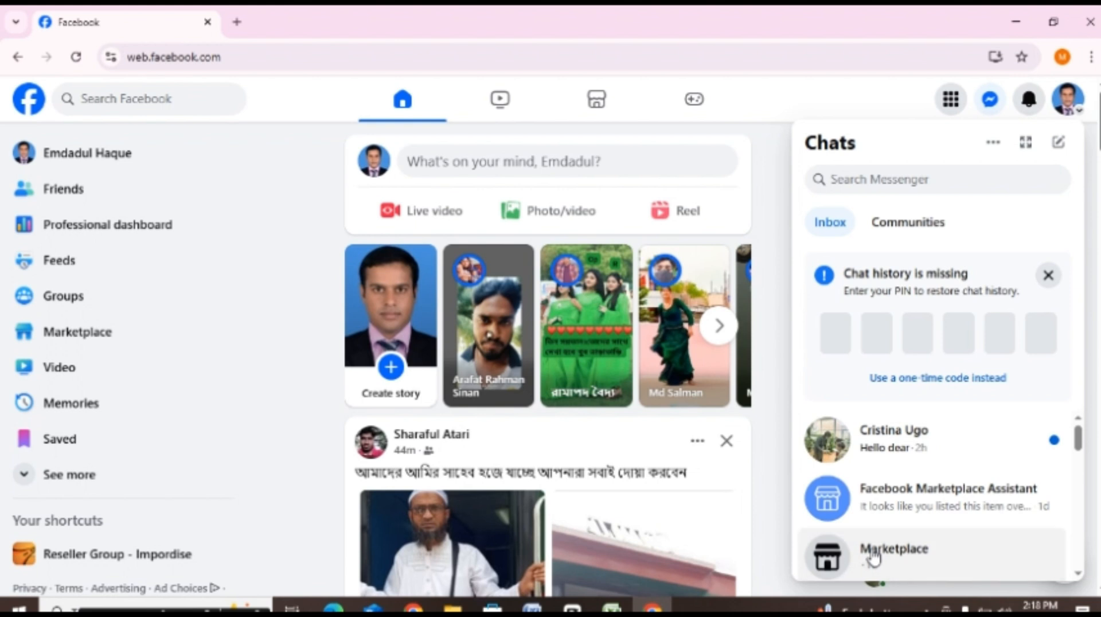
{"action": "left_click", "coordinate": [872, 556]}
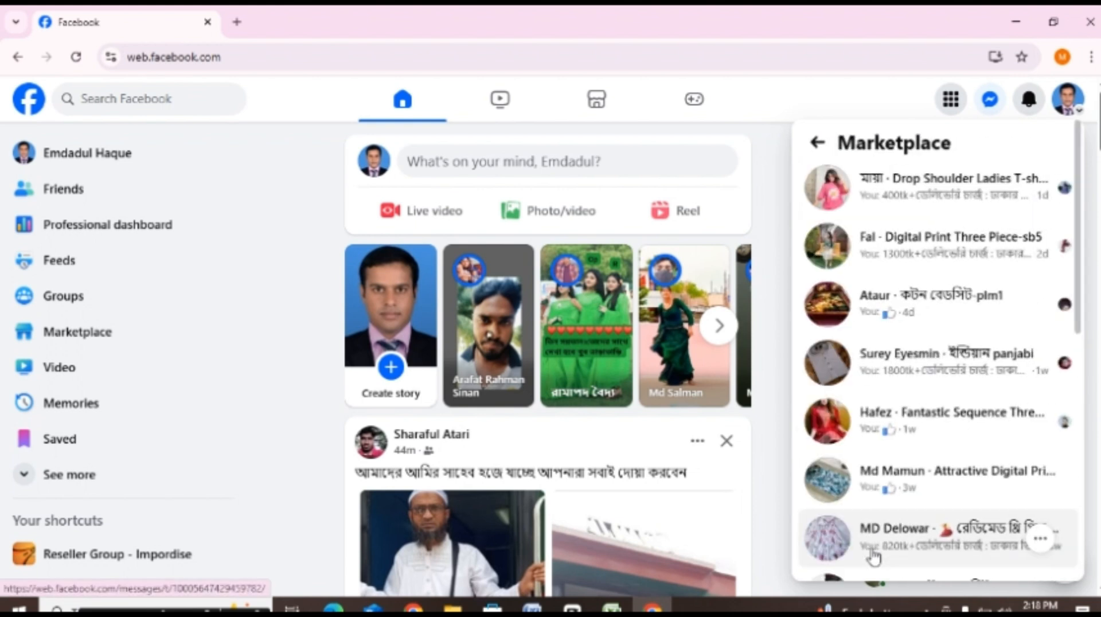
{"action": "left_click", "coordinate": [909, 184]}
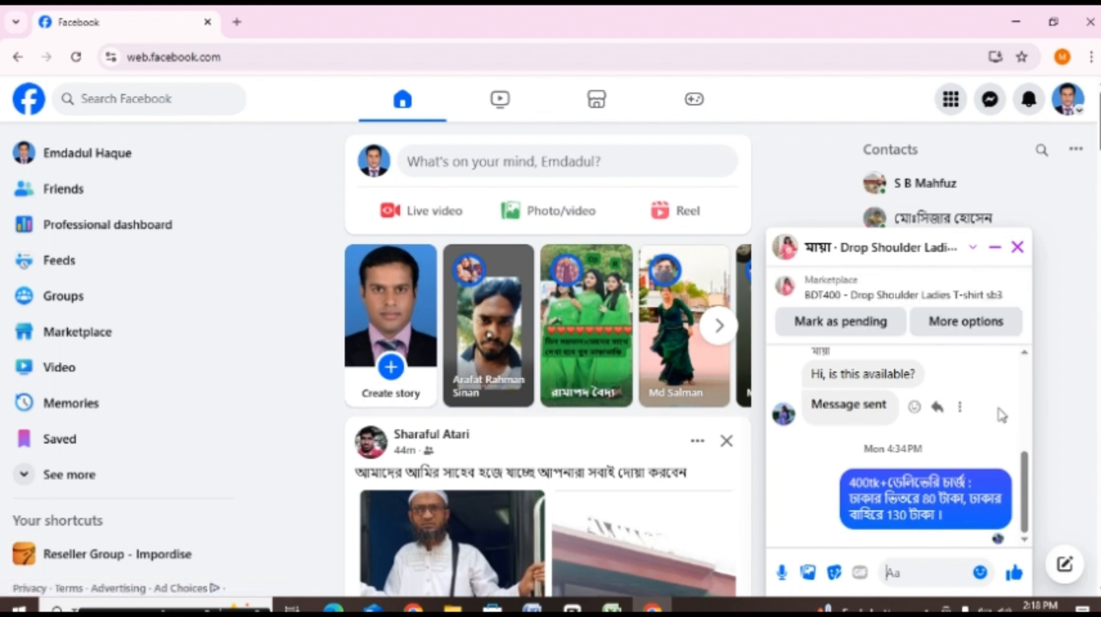
{"action": "left_click_drag", "start_coordinate": [1026, 476], "coordinate": [1024, 442]}
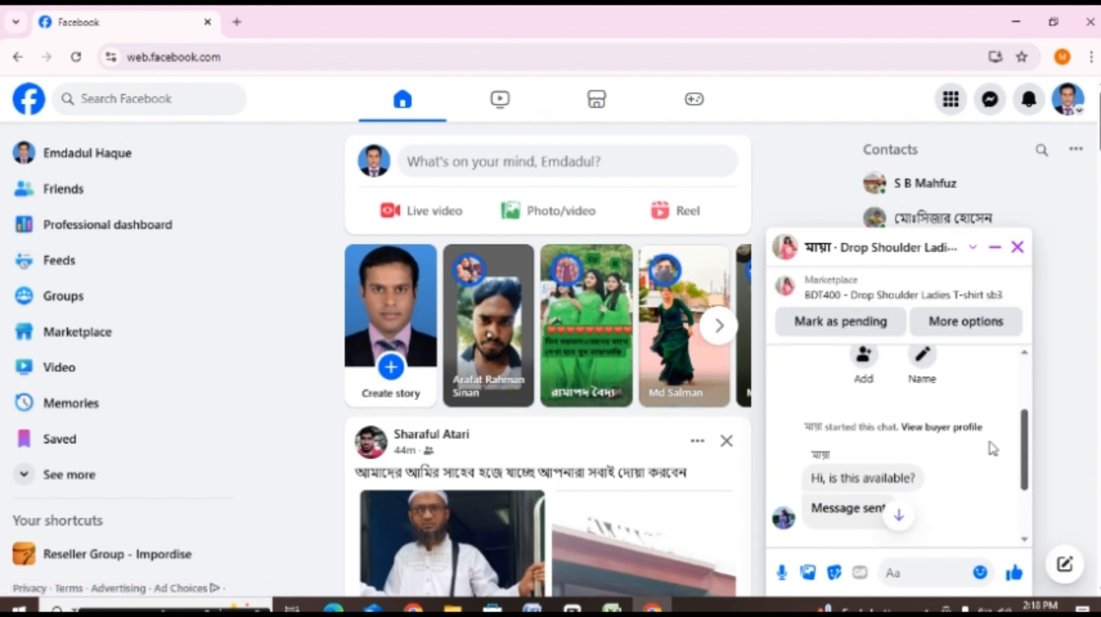
{"action": "left_click_drag", "start_coordinate": [823, 478], "coordinate": [918, 483]}
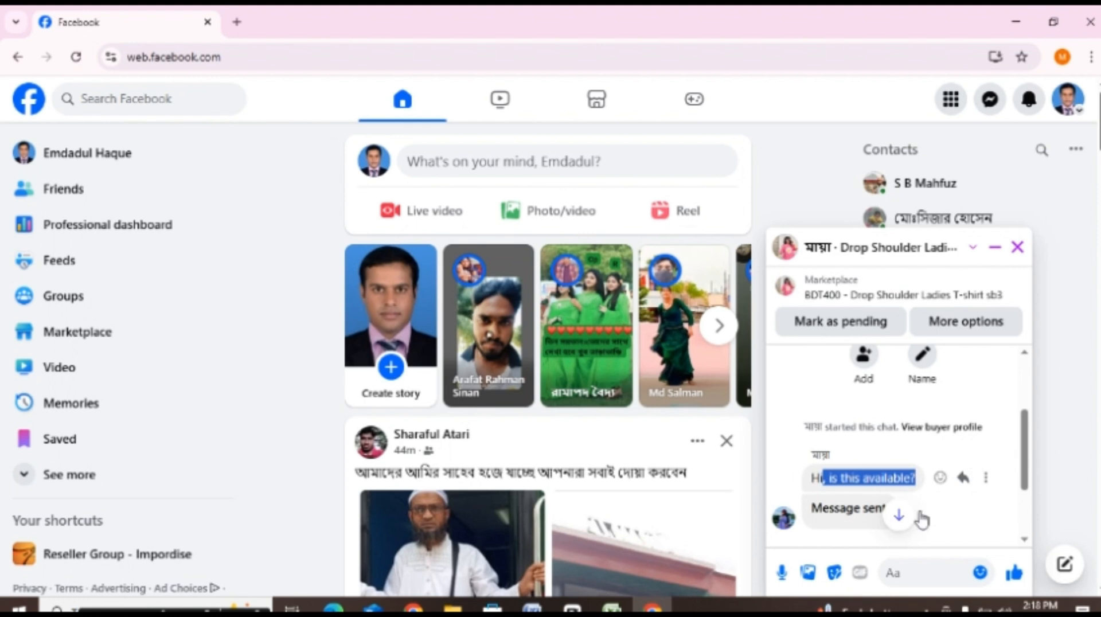
{"action": "left_click", "coordinate": [978, 518]}
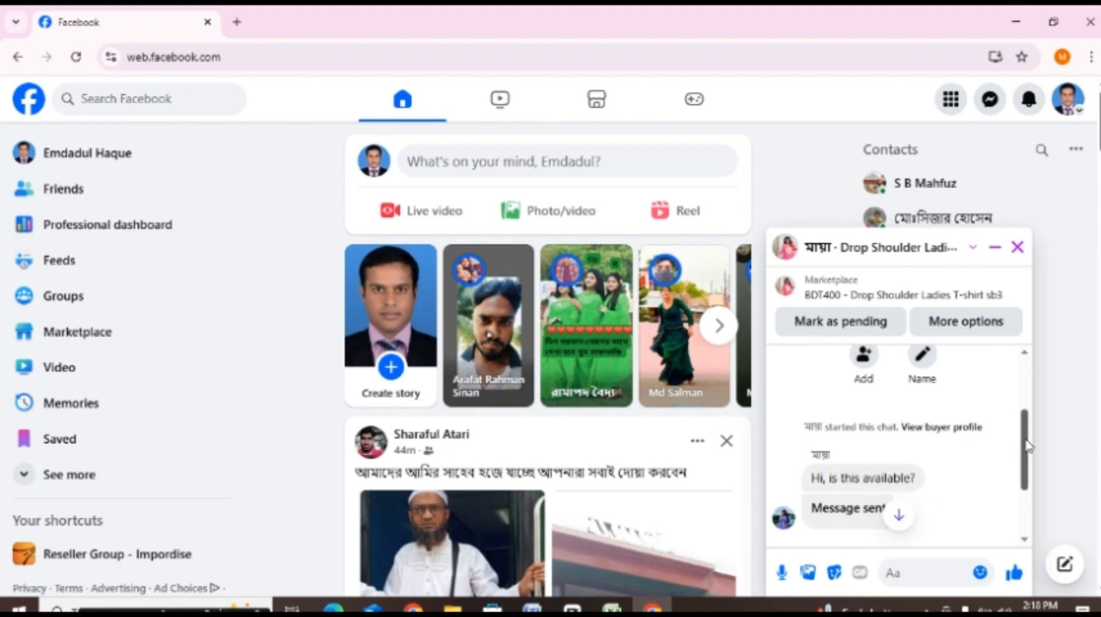
{"action": "scroll", "coordinate": [1026, 510], "scroll_direction": "down", "scroll_amount": 3}
{"action": "scroll", "coordinate": [1029, 518], "scroll_direction": "up", "scroll_amount": 3}
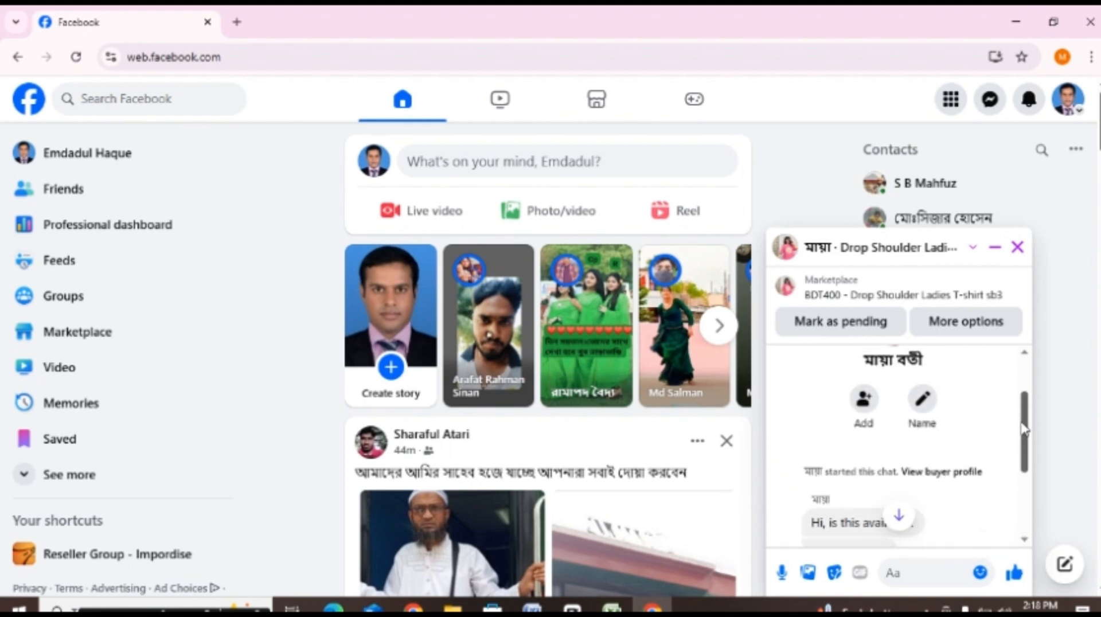
Step: Open the Drop Shoulder Ladies T-shirt listing from the chat, check its price and details, and return to the buyer's conversation
{"action": "left_click", "coordinate": [832, 305]}
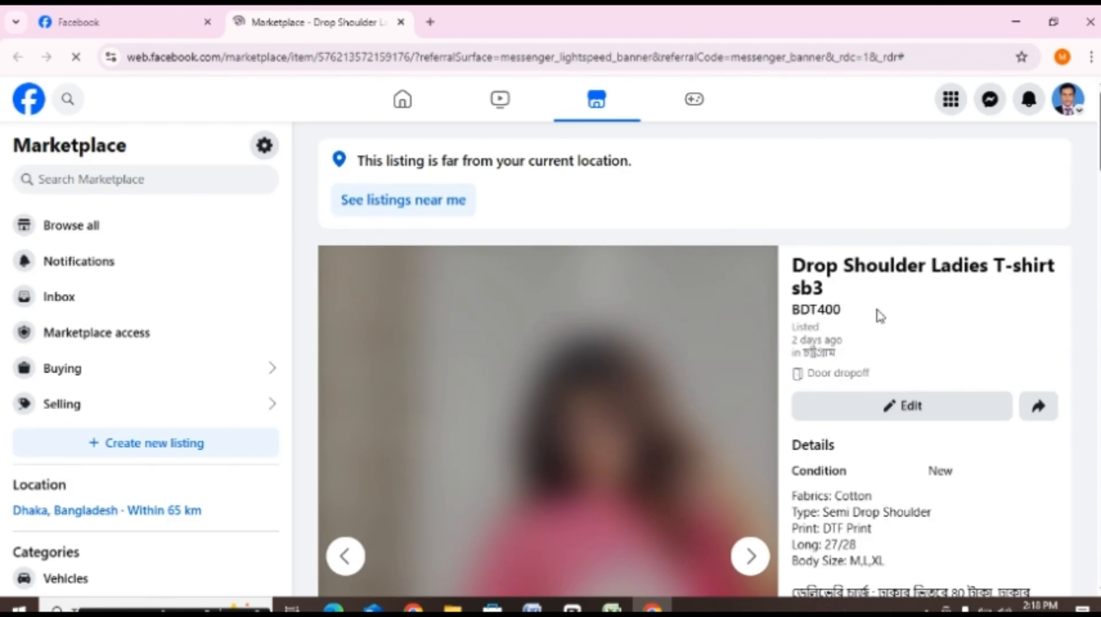
{"action": "scroll", "coordinate": [918, 298], "scroll_direction": "down", "scroll_amount": 5}
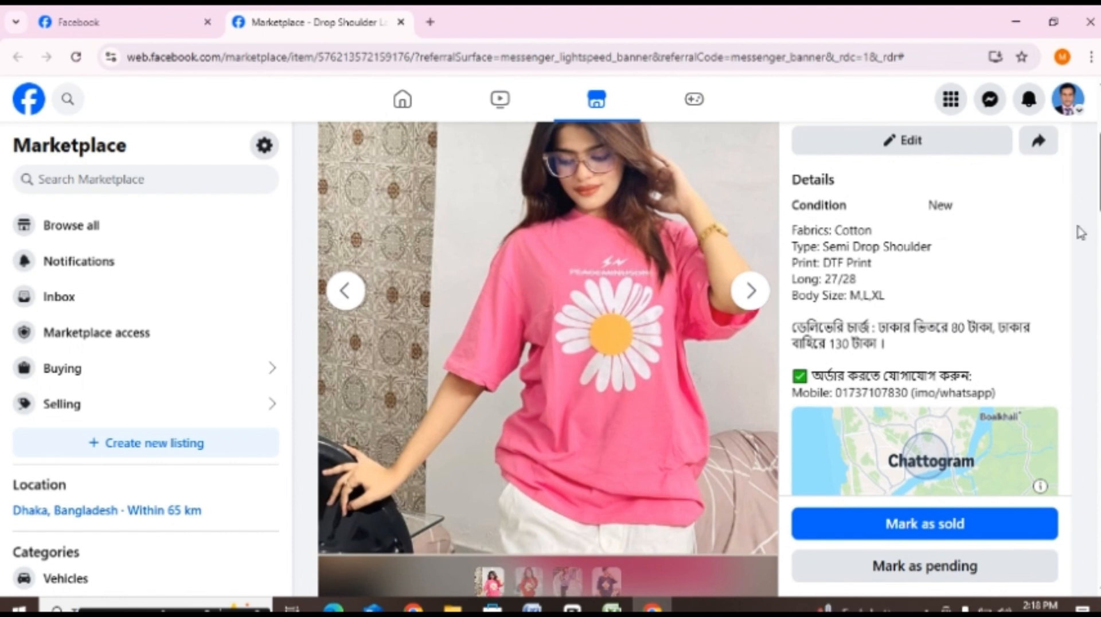
{"action": "scroll", "coordinate": [1096, 198], "scroll_direction": "up", "scroll_amount": 1}
{"action": "scroll", "coordinate": [1097, 198], "scroll_direction": "up", "scroll_amount": 4}
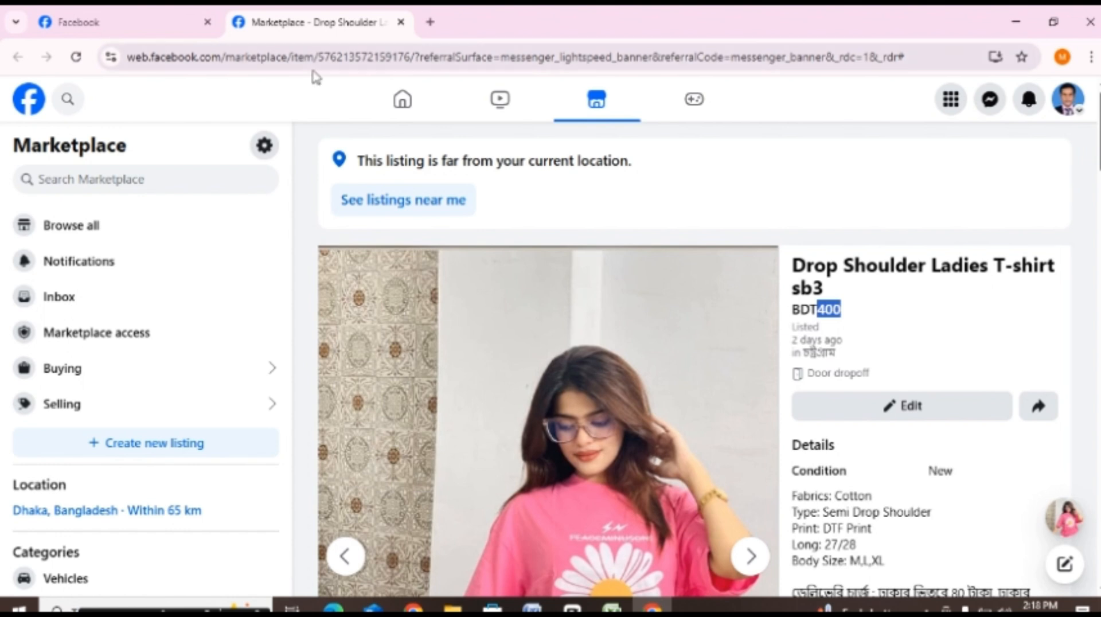
{"action": "left_click", "coordinate": [162, 24]}
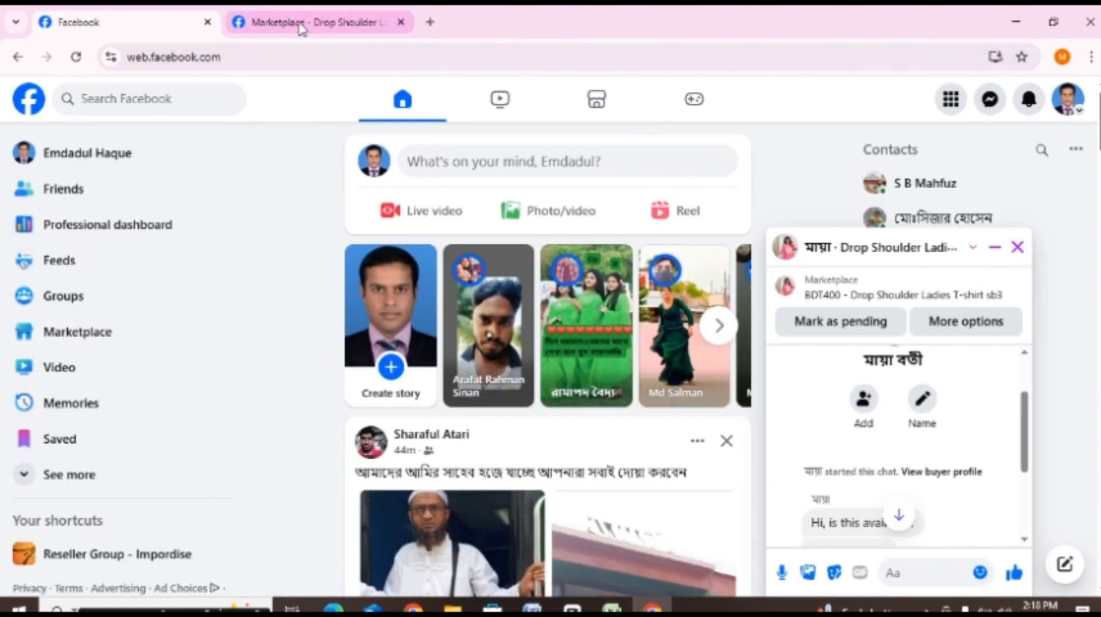
{"action": "left_click", "coordinate": [299, 27]}
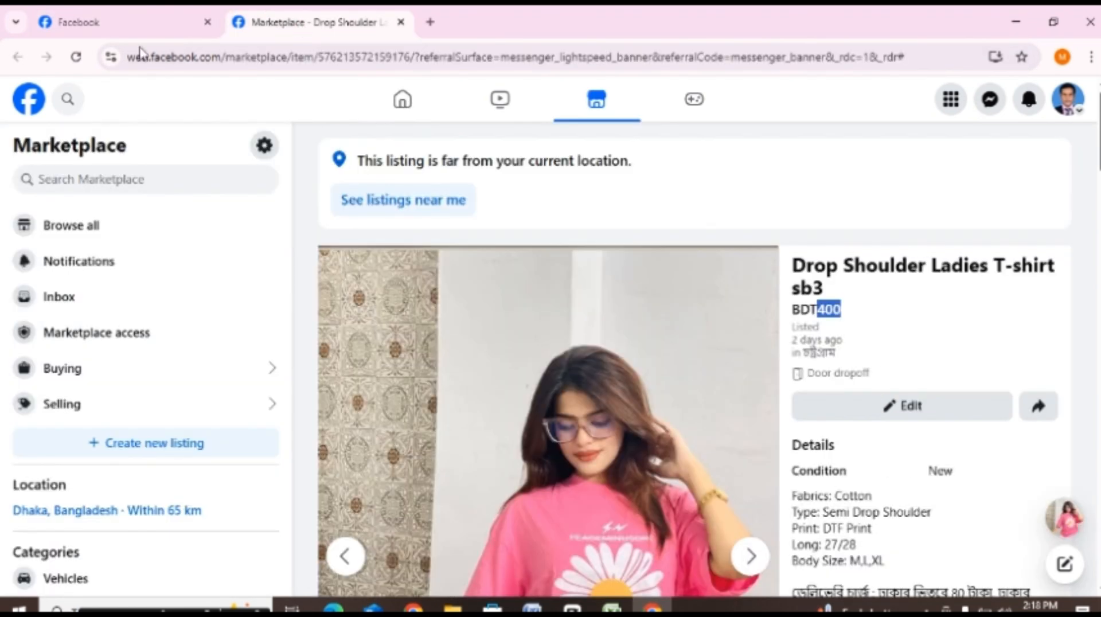
{"action": "left_click", "coordinate": [166, 22]}
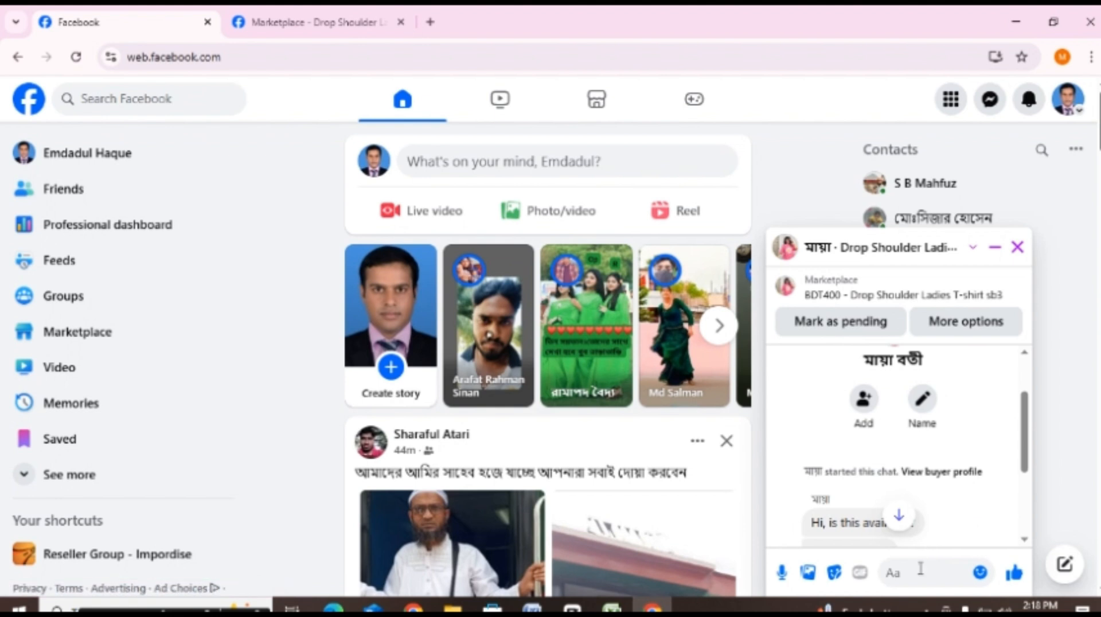
{"action": "type", "text": "hh"}
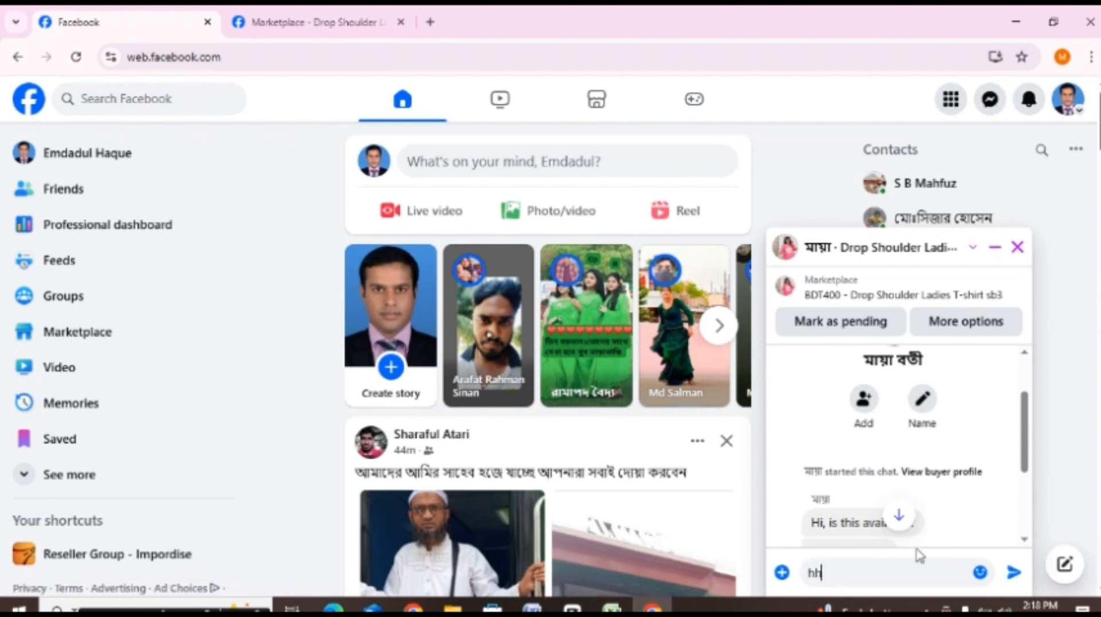
{"action": "key", "text": "BackSpace"}
{"action": "key", "text": "BackSpace"}
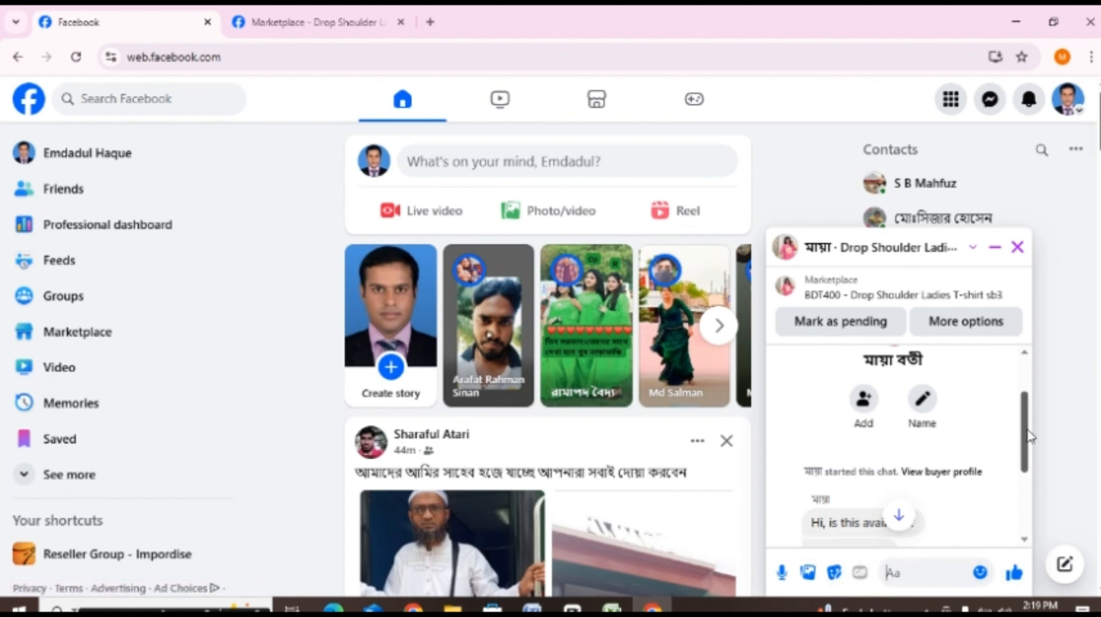
Step: Read the sent price and delivery charge reply at the end of the buyer's conversation, and close the chat
{"action": "left_click_drag", "start_coordinate": [1025, 430], "coordinate": [1038, 510]}
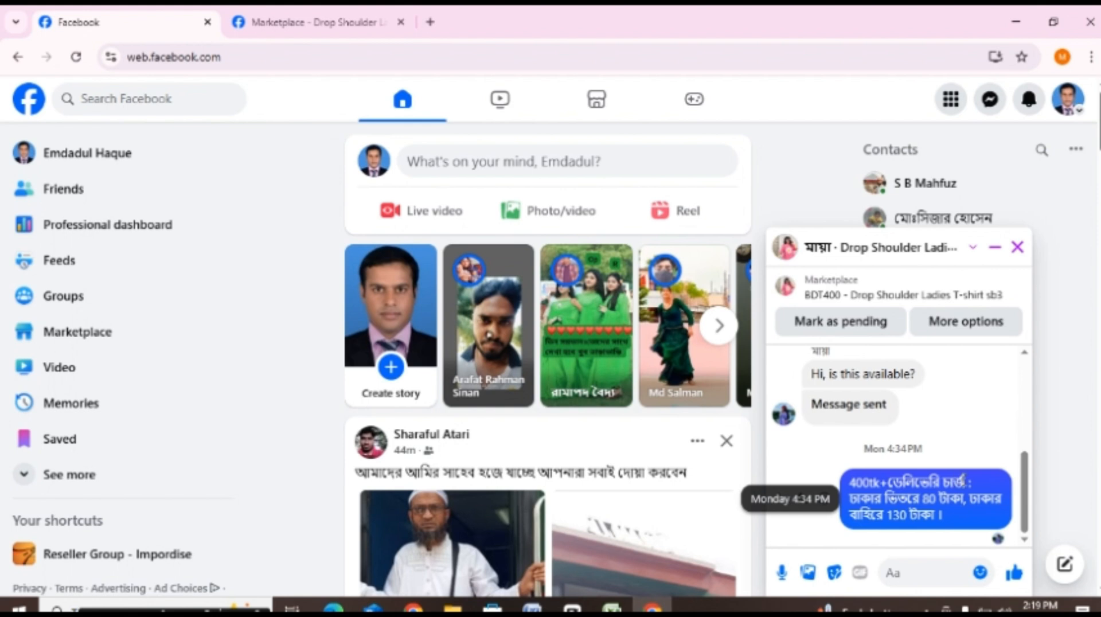
{"action": "left_click_drag", "start_coordinate": [953, 481], "coordinate": [822, 472]}
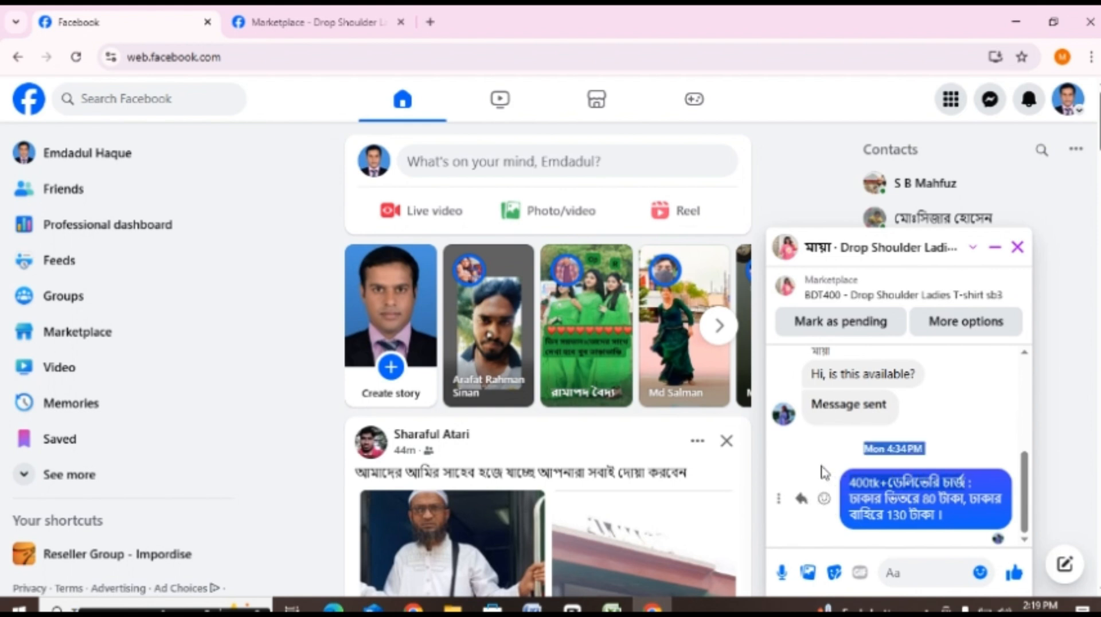
{"action": "left_click", "coordinate": [1016, 251]}
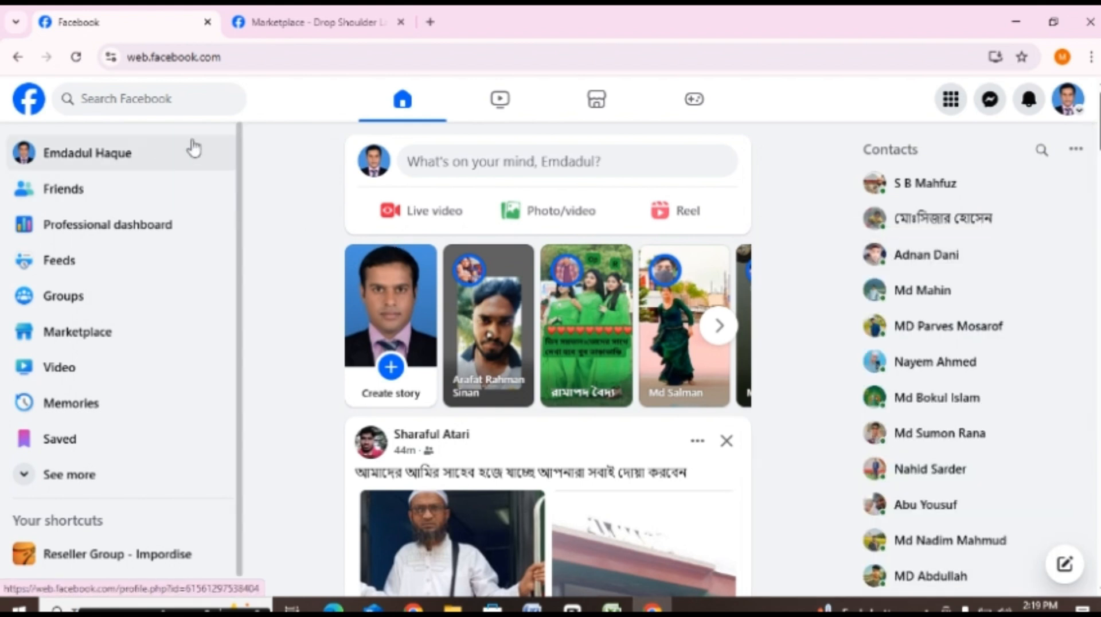
Step: Go to own listings in Marketplace and view the messages for the Fantastic Men's Gabardine Pant (Black Color) listing
{"action": "left_click", "coordinate": [627, 109]}
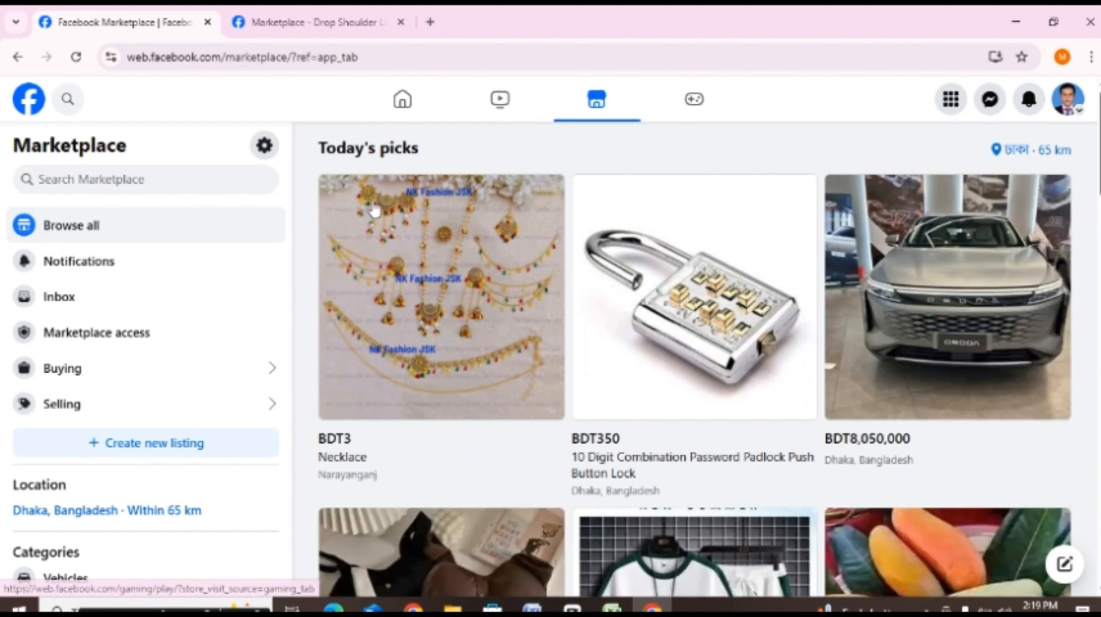
{"action": "left_click", "coordinate": [98, 404]}
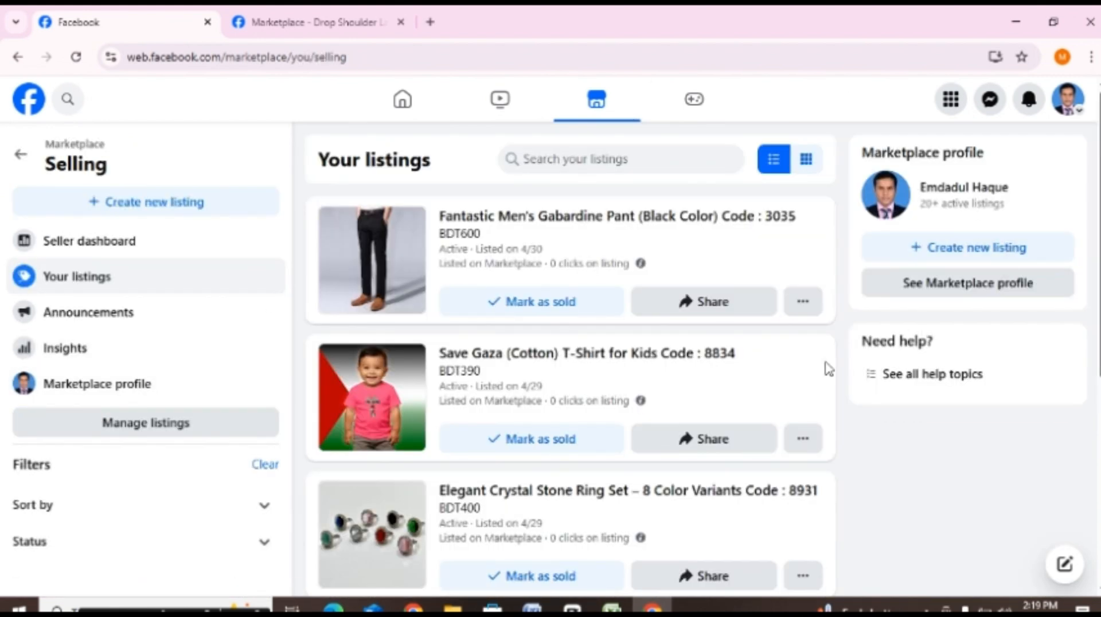
{"action": "left_click", "coordinate": [803, 303]}
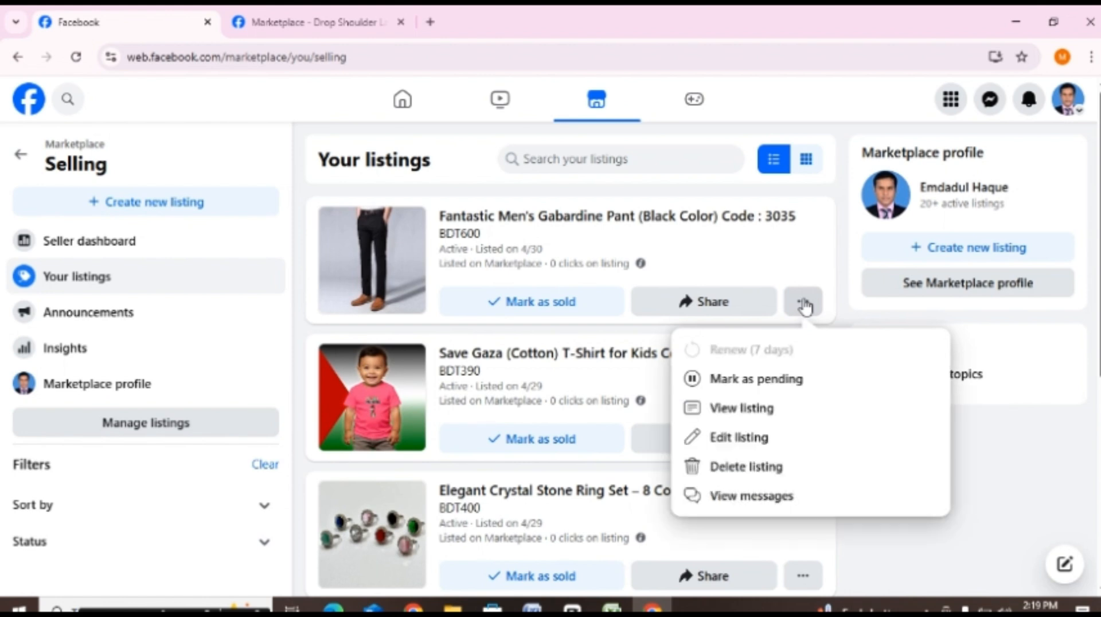
{"action": "left_click", "coordinate": [756, 496]}
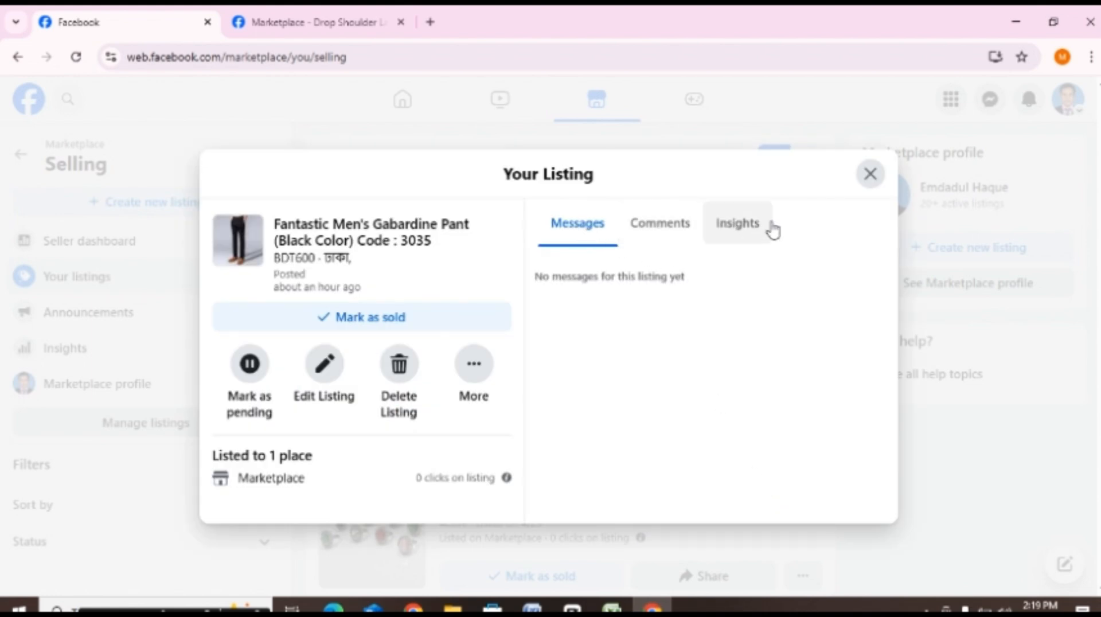
Step: Check the Gabardine Pant listing's comments, messages and Marketplace insights, and return to the list of own listings
{"action": "left_click", "coordinate": [659, 232]}
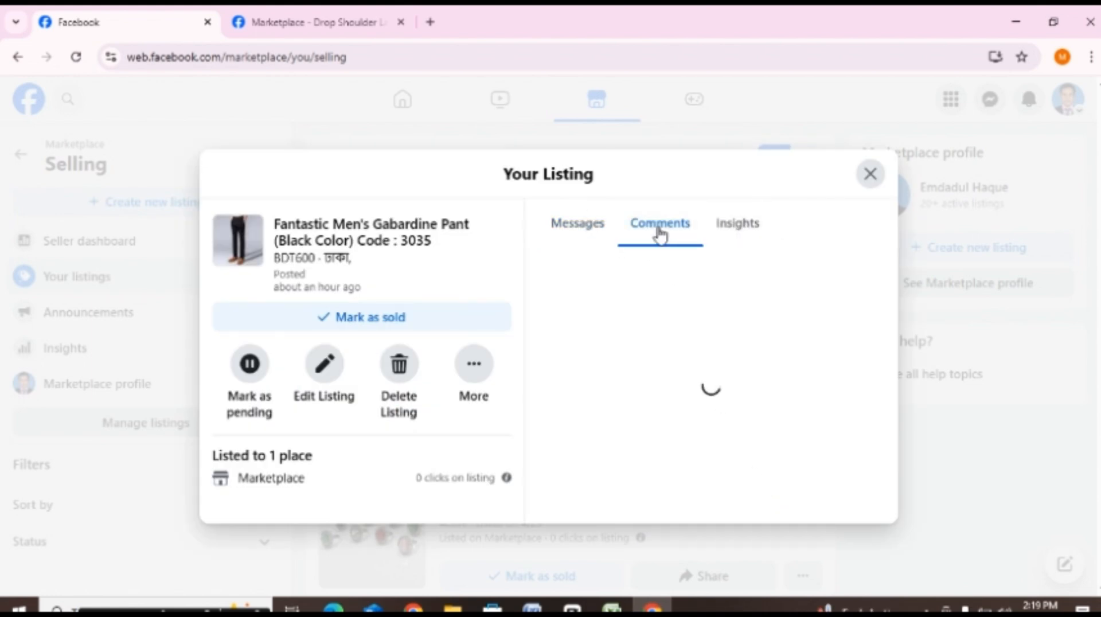
{"action": "left_click", "coordinate": [727, 235]}
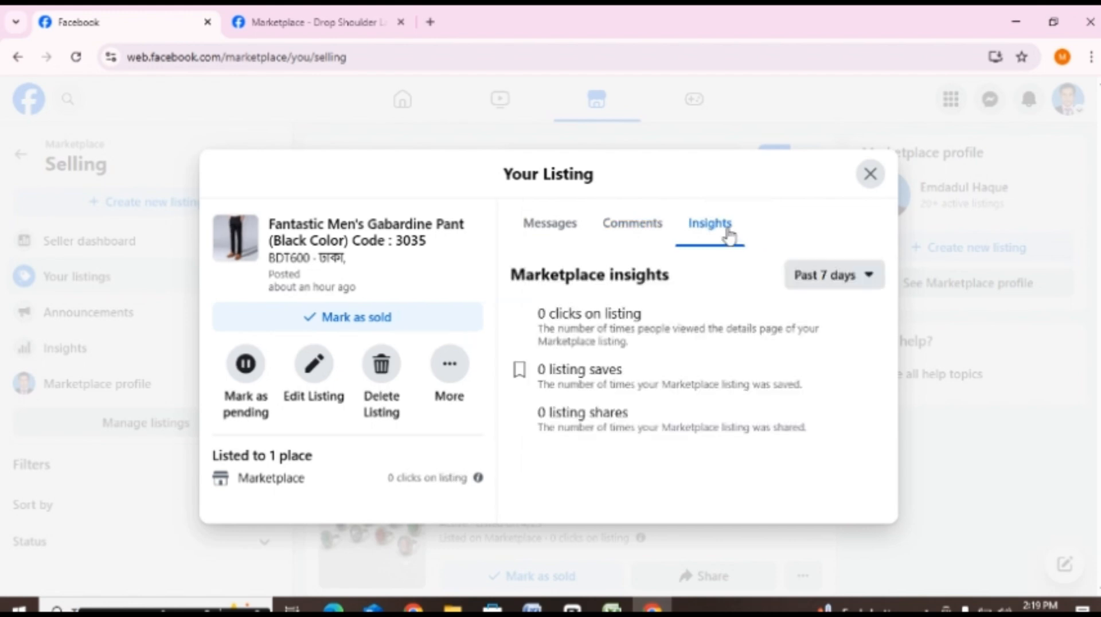
{"action": "left_click", "coordinate": [548, 229]}
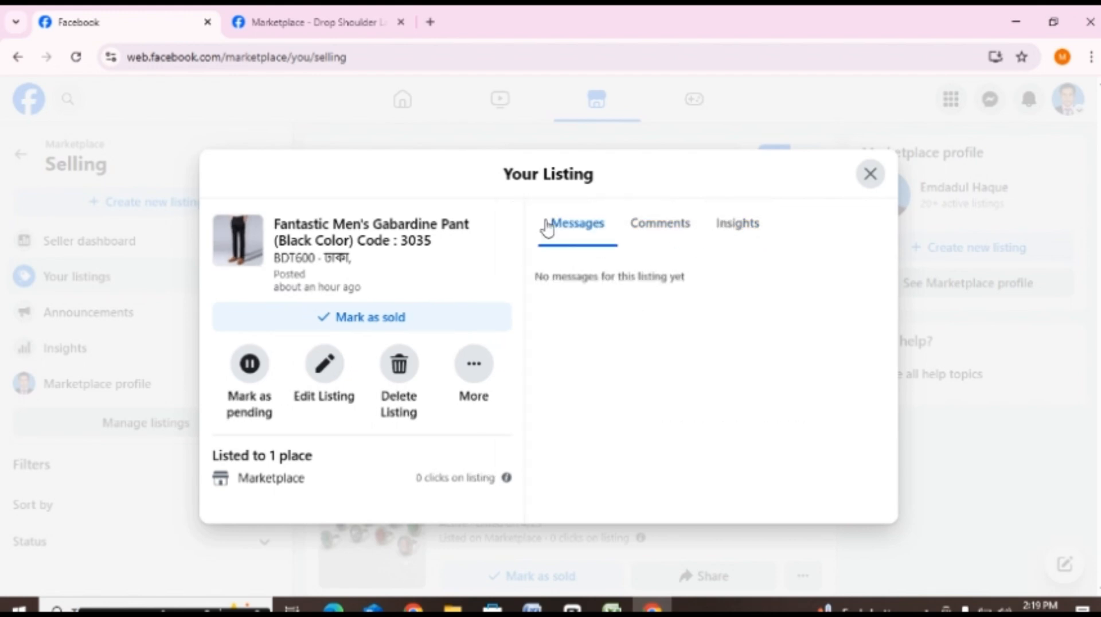
{"action": "left_click", "coordinate": [687, 232]}
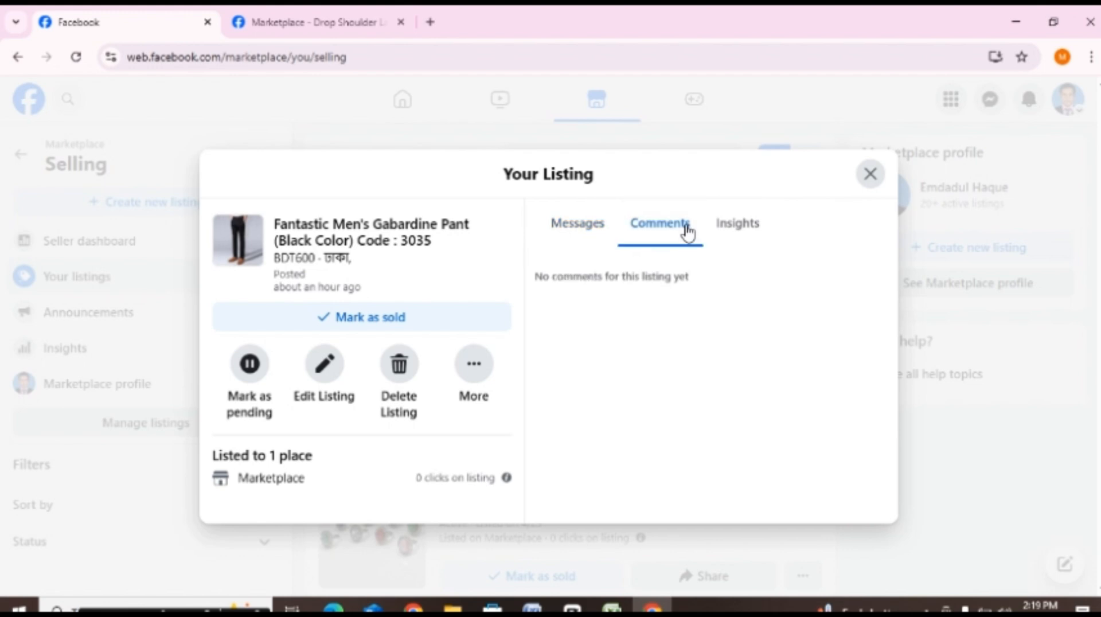
{"action": "left_click", "coordinate": [764, 228]}
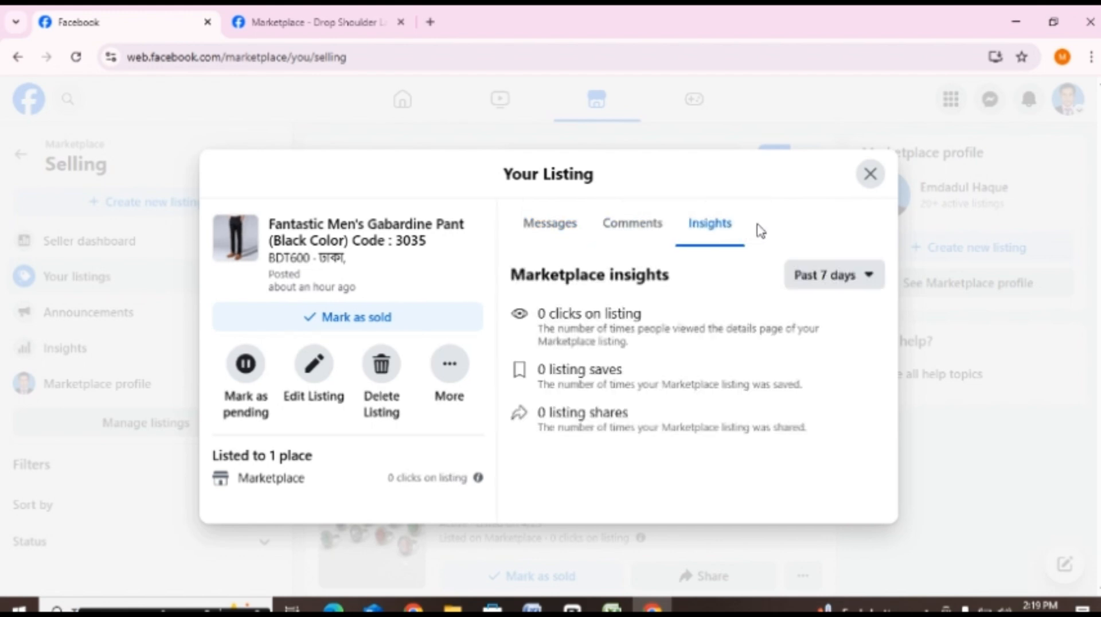
{"action": "left_click", "coordinate": [871, 175]}
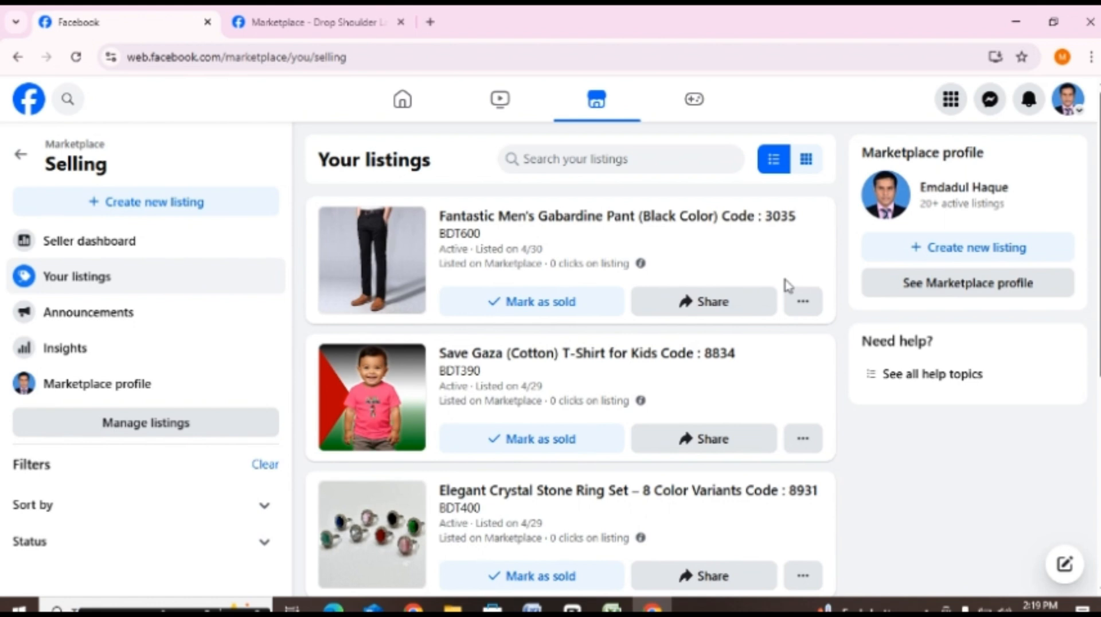